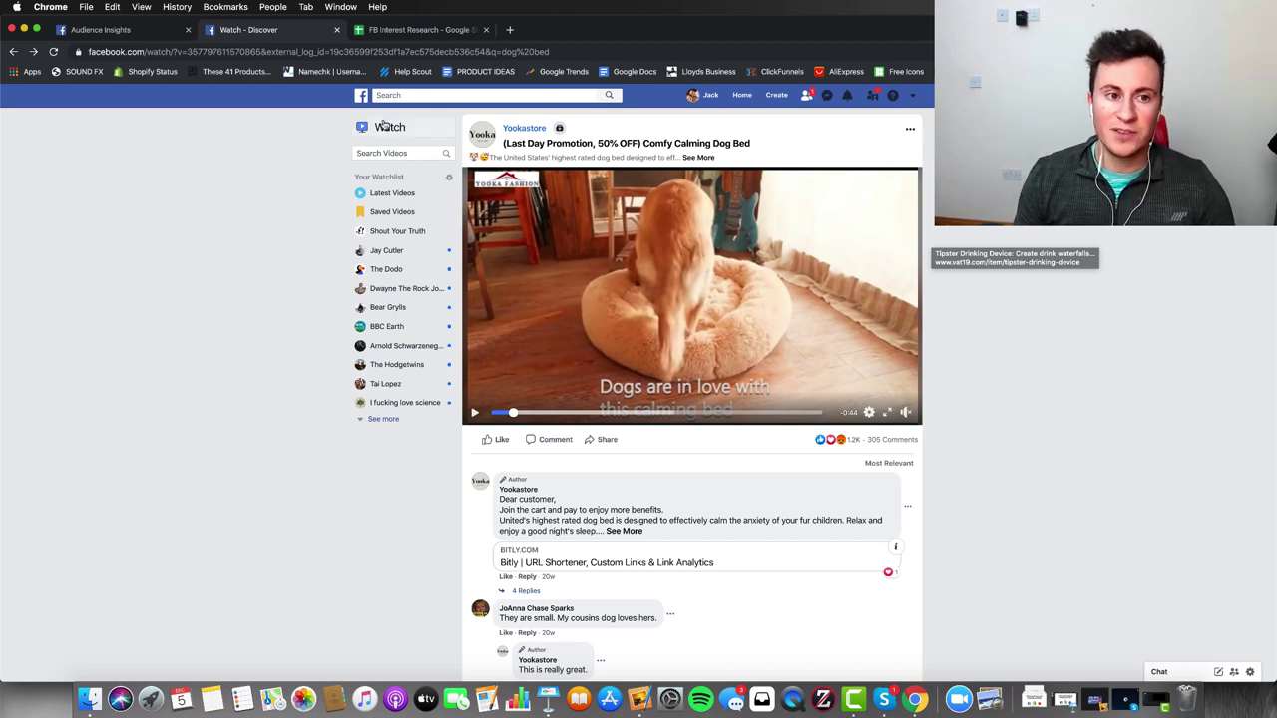
Examine the Yookastore Comfy Calming Dog Bed video ad, including its reactions and top comments.
click(150, 30)
click(246, 32)
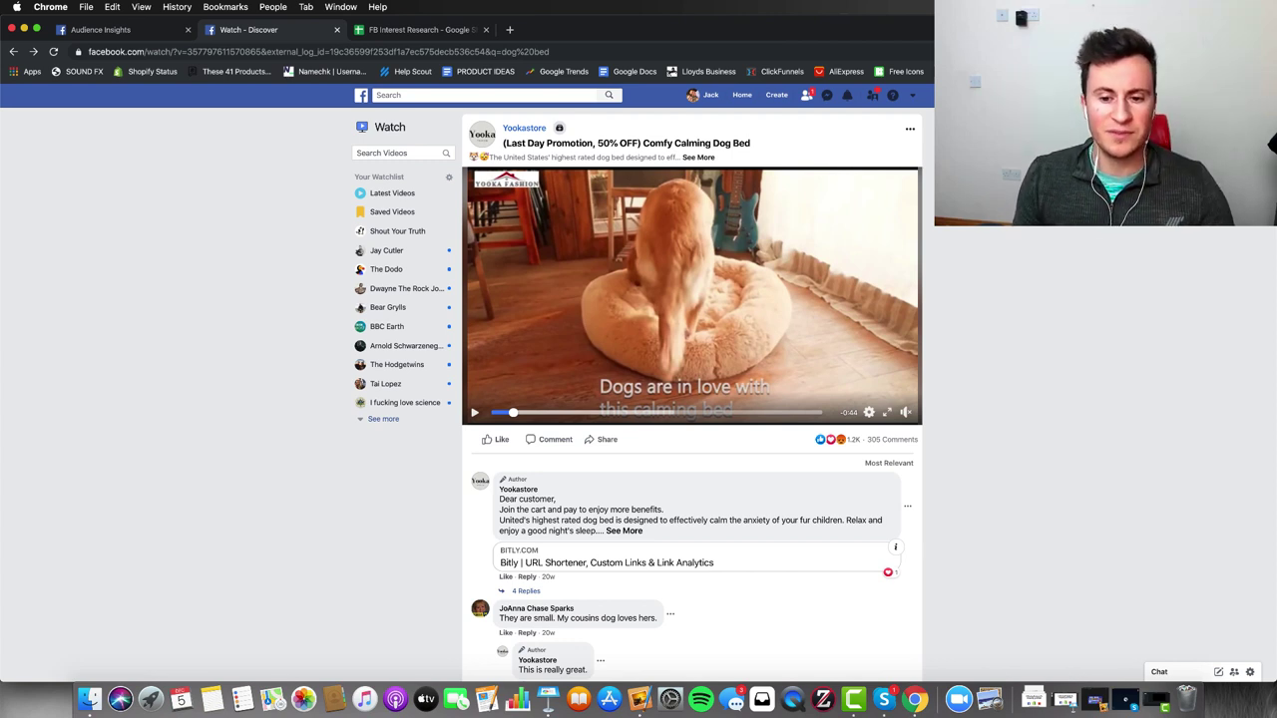
scroll(691, 399, down, 2)
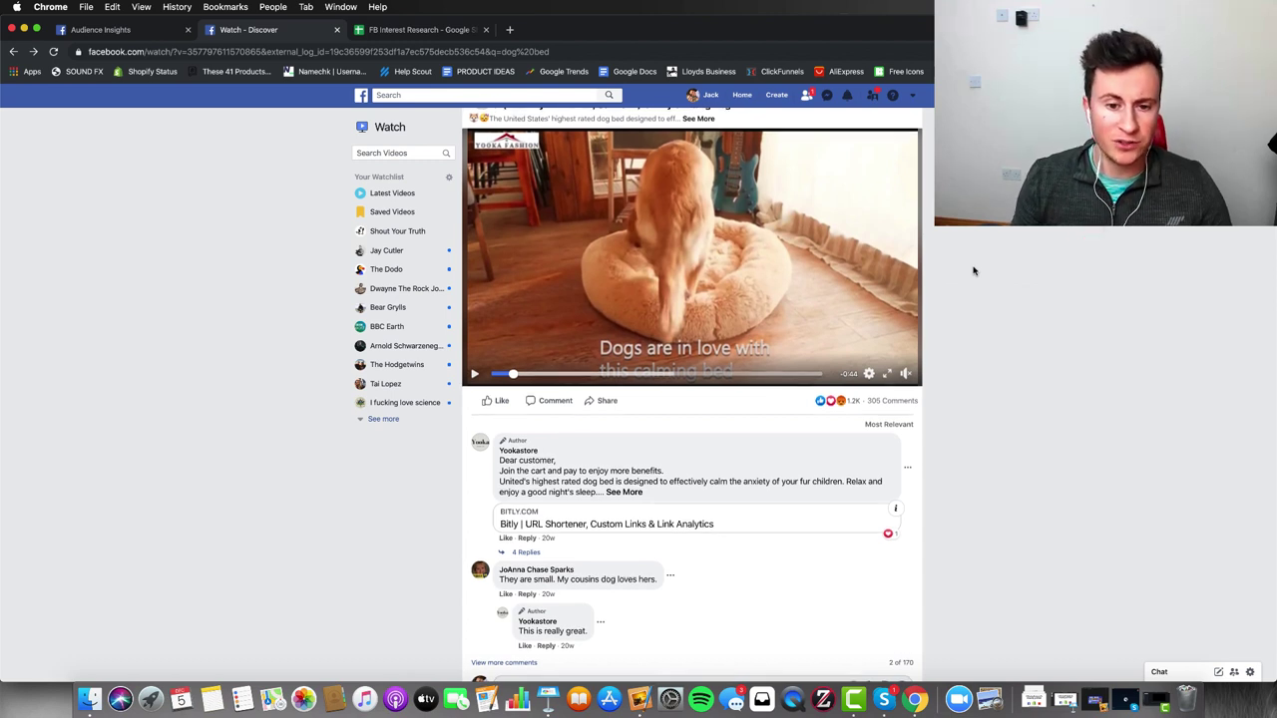
scroll(974, 271, down, 2)
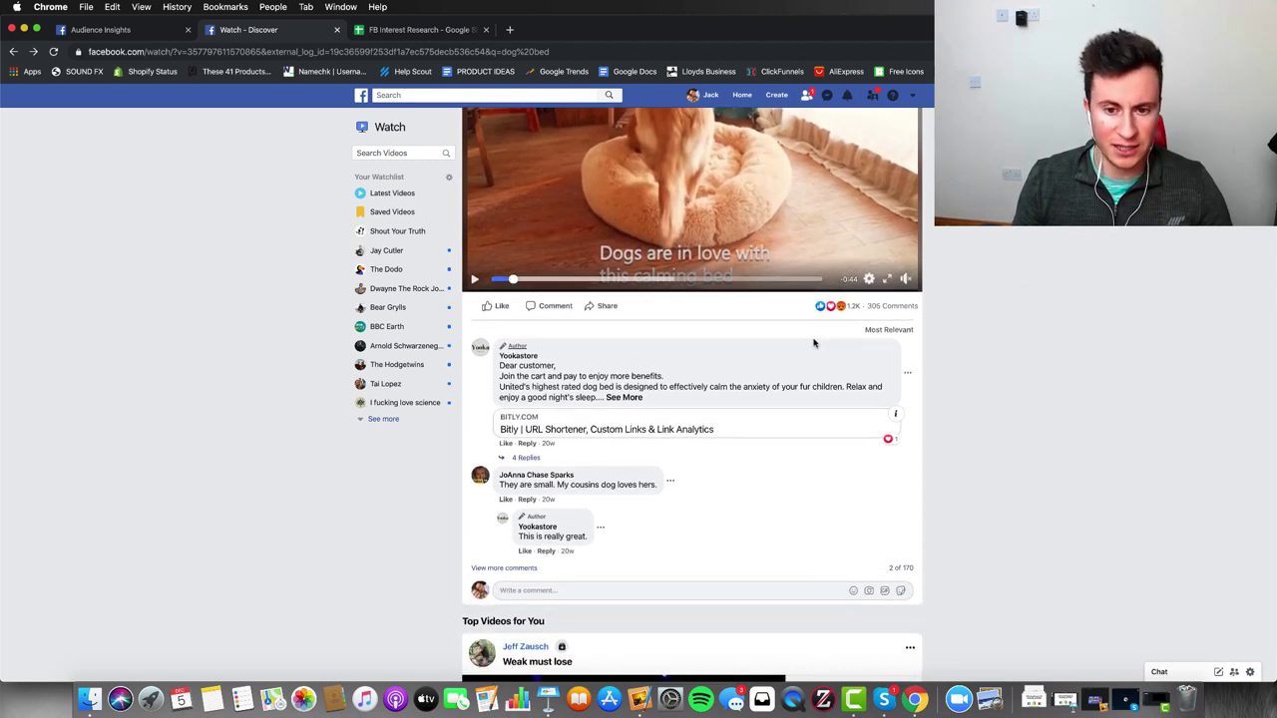
scroll(935, 296, up, 3)
scroll(936, 297, down, 1)
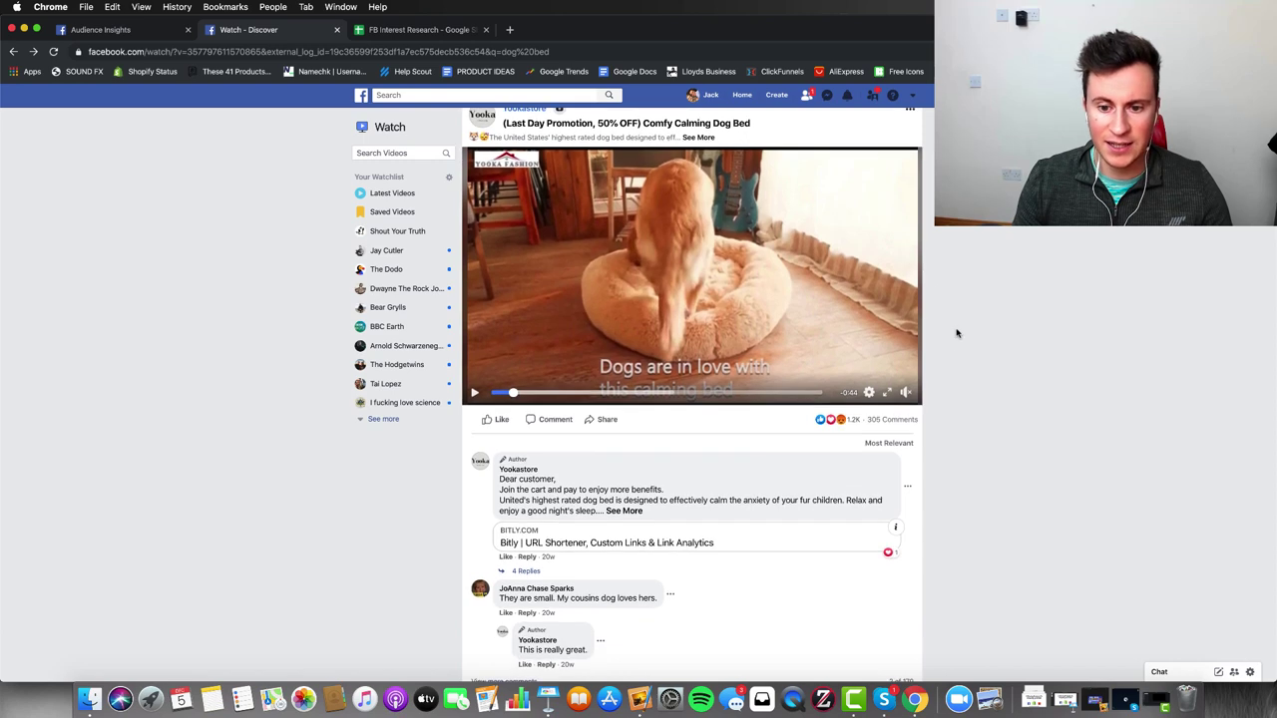
Load further comments under the dog bed ad and read through what dog owners wrote.
scroll(944, 409, down, 5)
click(507, 487)
scroll(529, 484, down, 2)
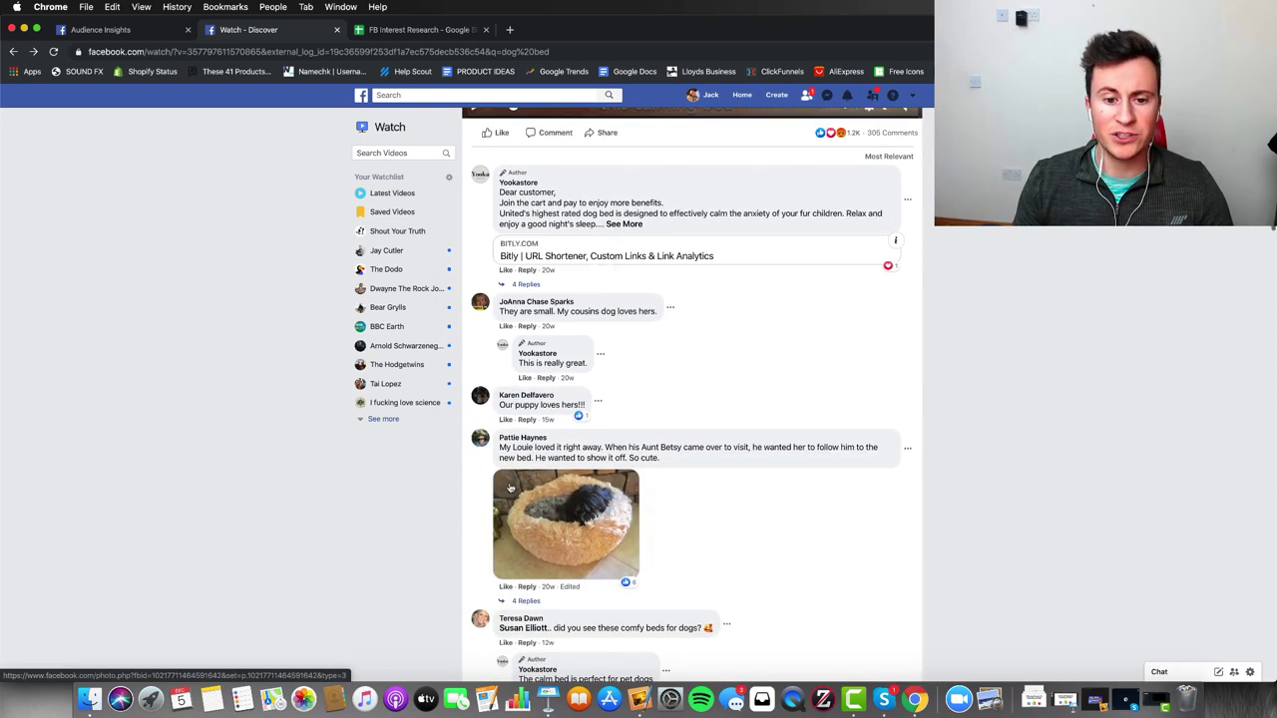
scroll(665, 431, down, 8)
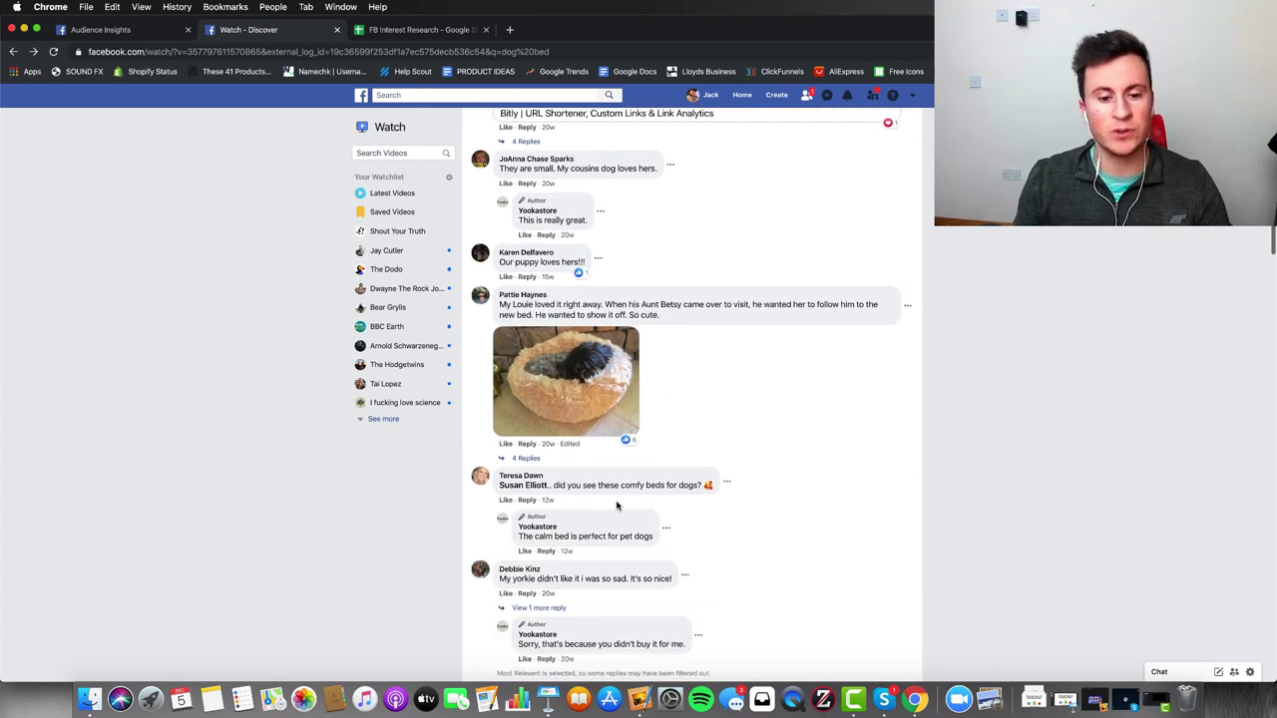
click(508, 548)
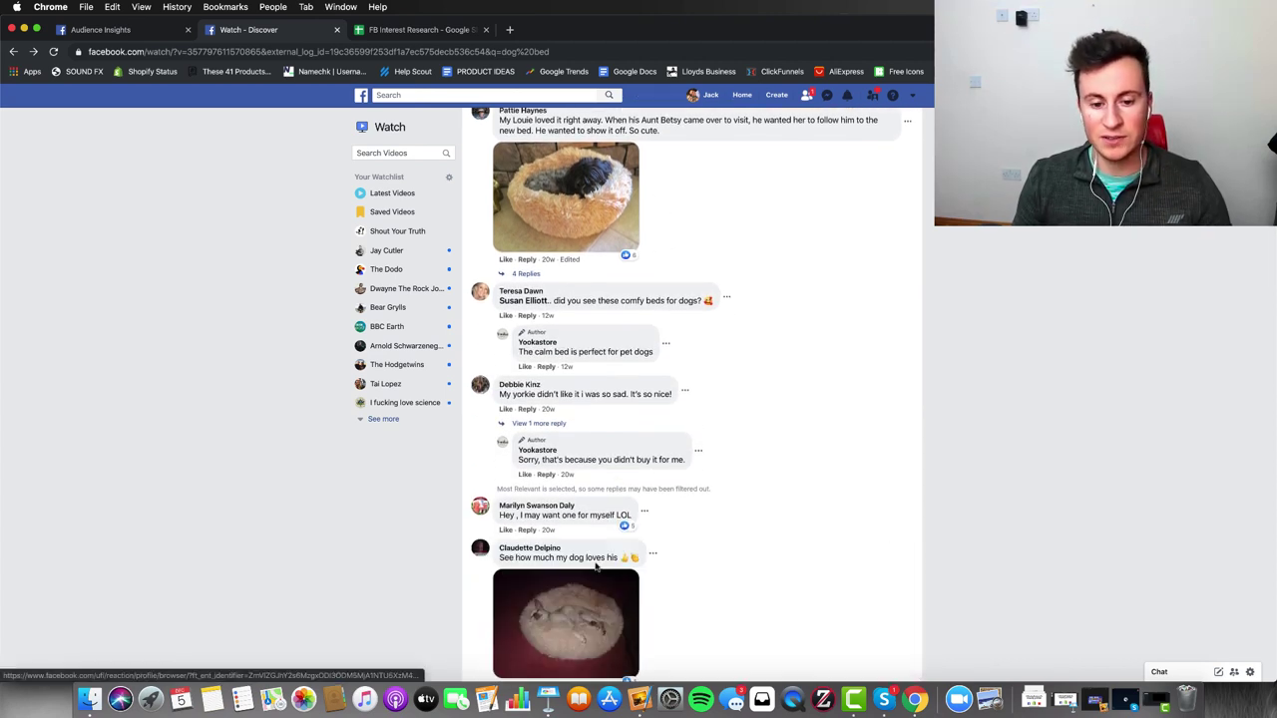
scroll(566, 568, down, 8)
scroll(566, 568, down, 8)
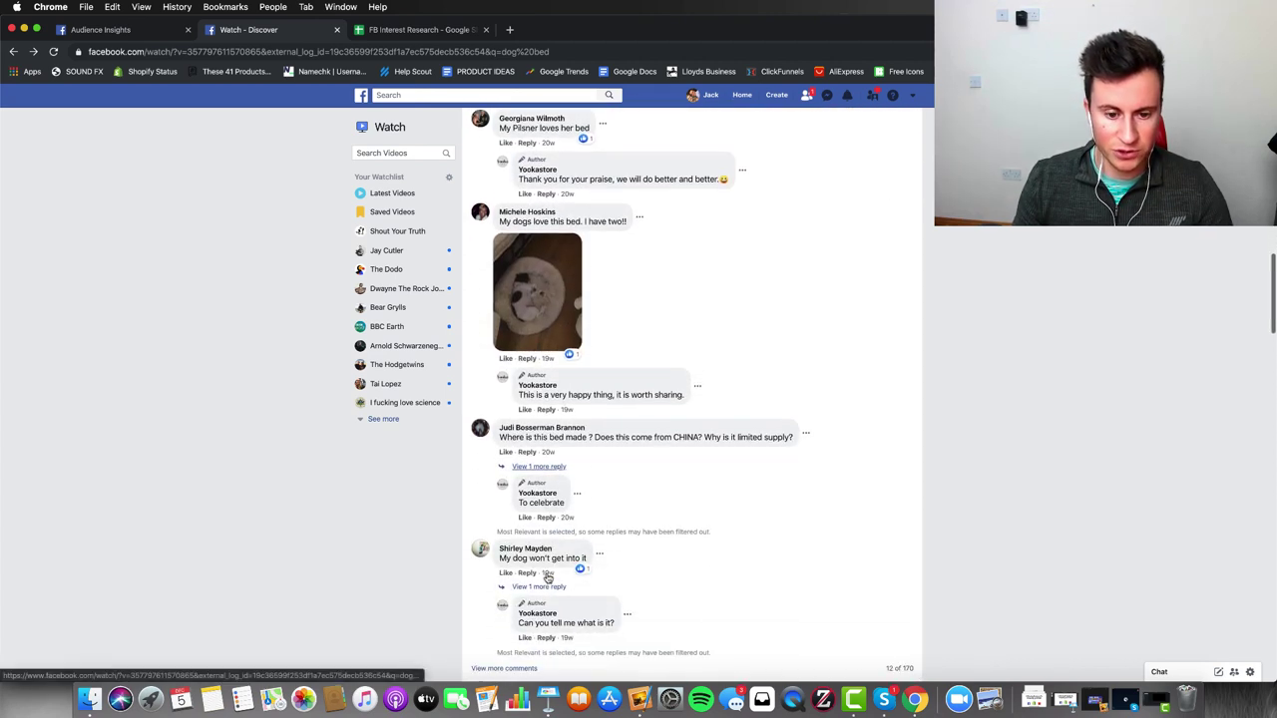
click(515, 595)
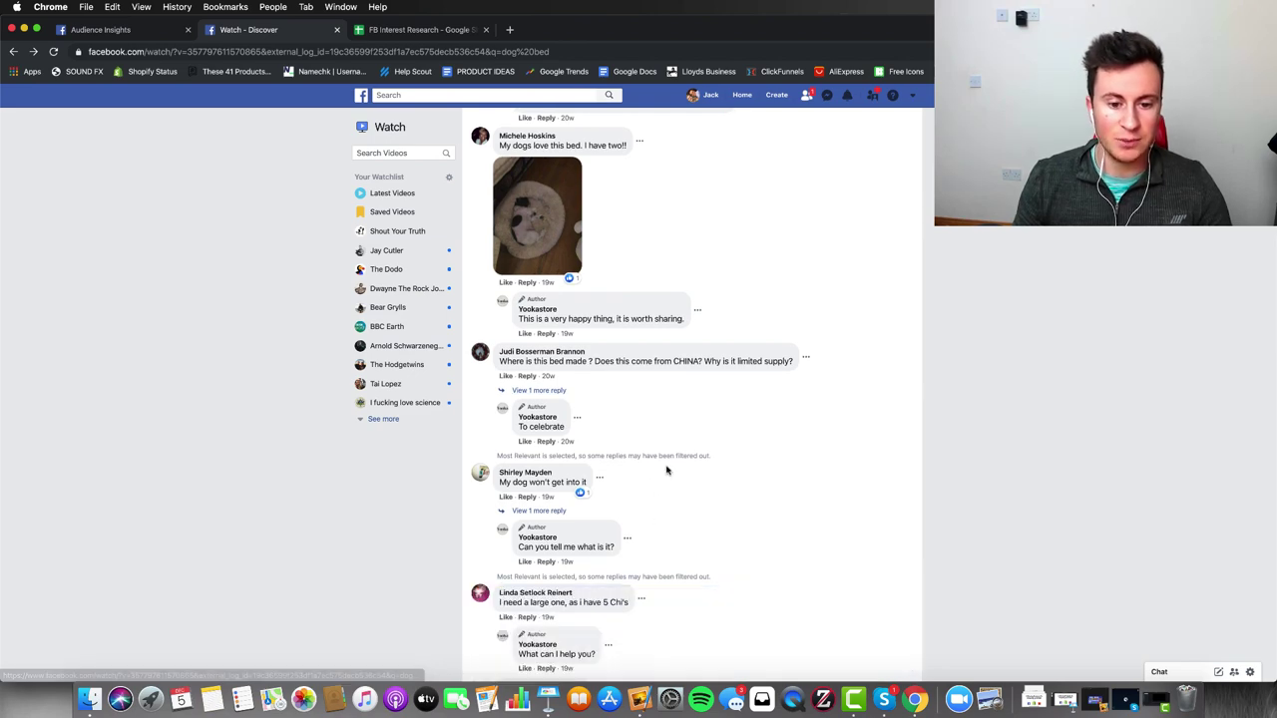
Open the profile of the commenter who wrote "Our puppy loves hers!!!" in a new tab.
scroll(649, 484, up, 8)
scroll(646, 484, up, 15)
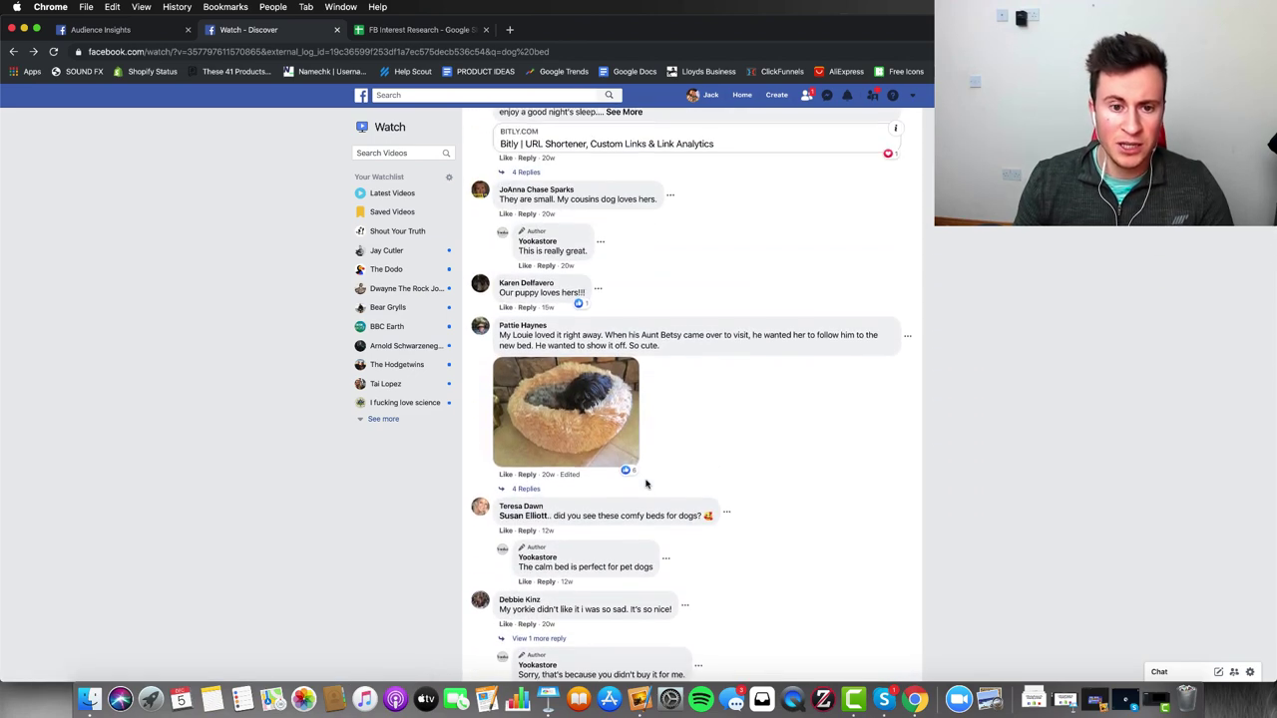
scroll(670, 441, up, 1)
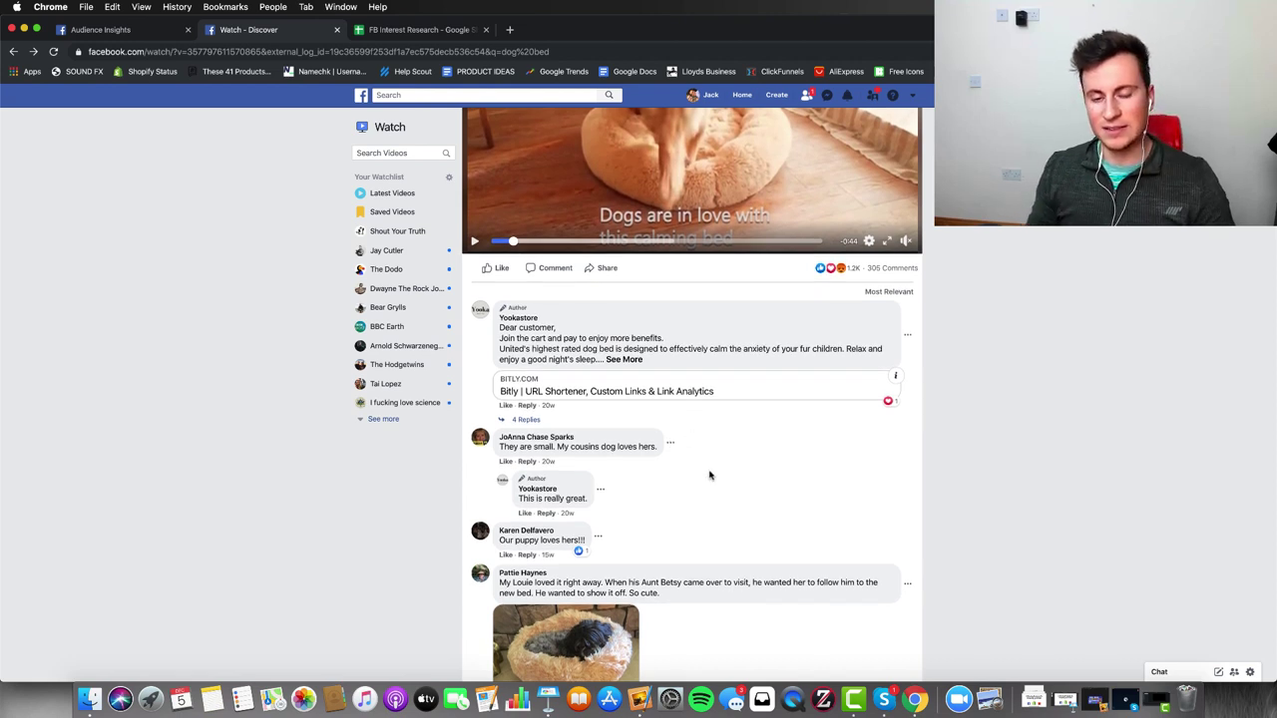
scroll(709, 475, down, 1)
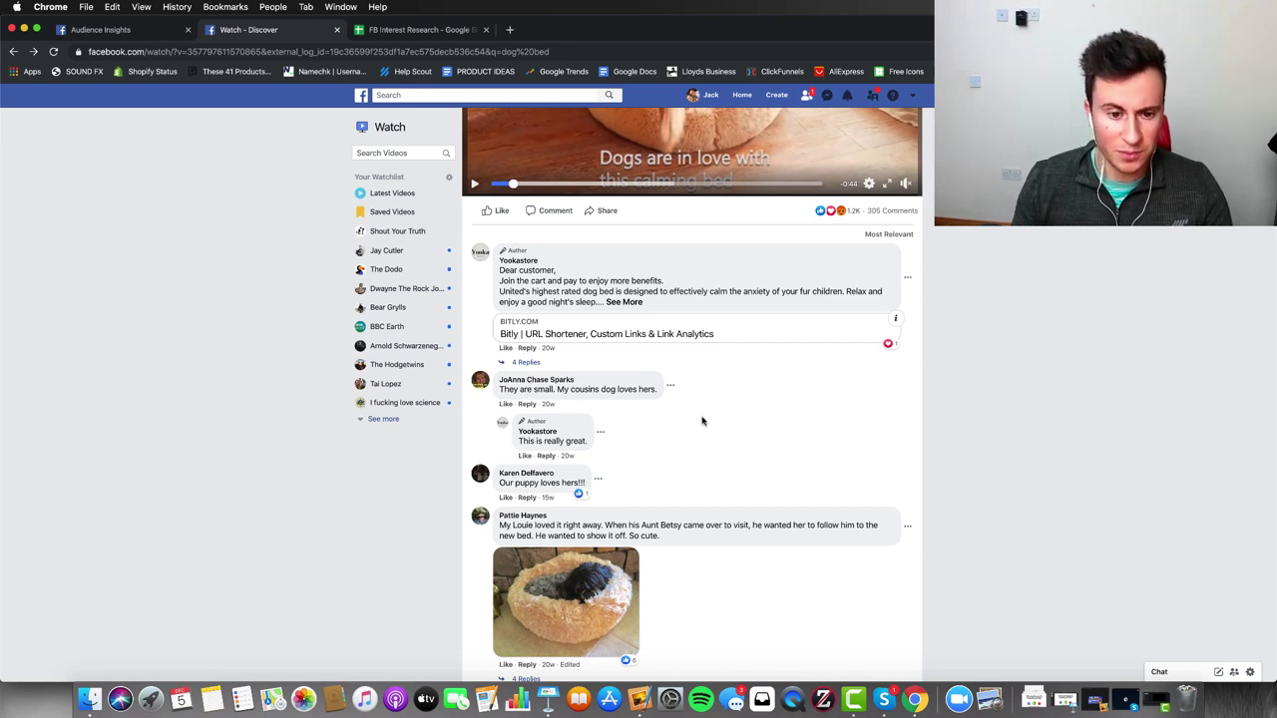
scroll(704, 423, down, 2)
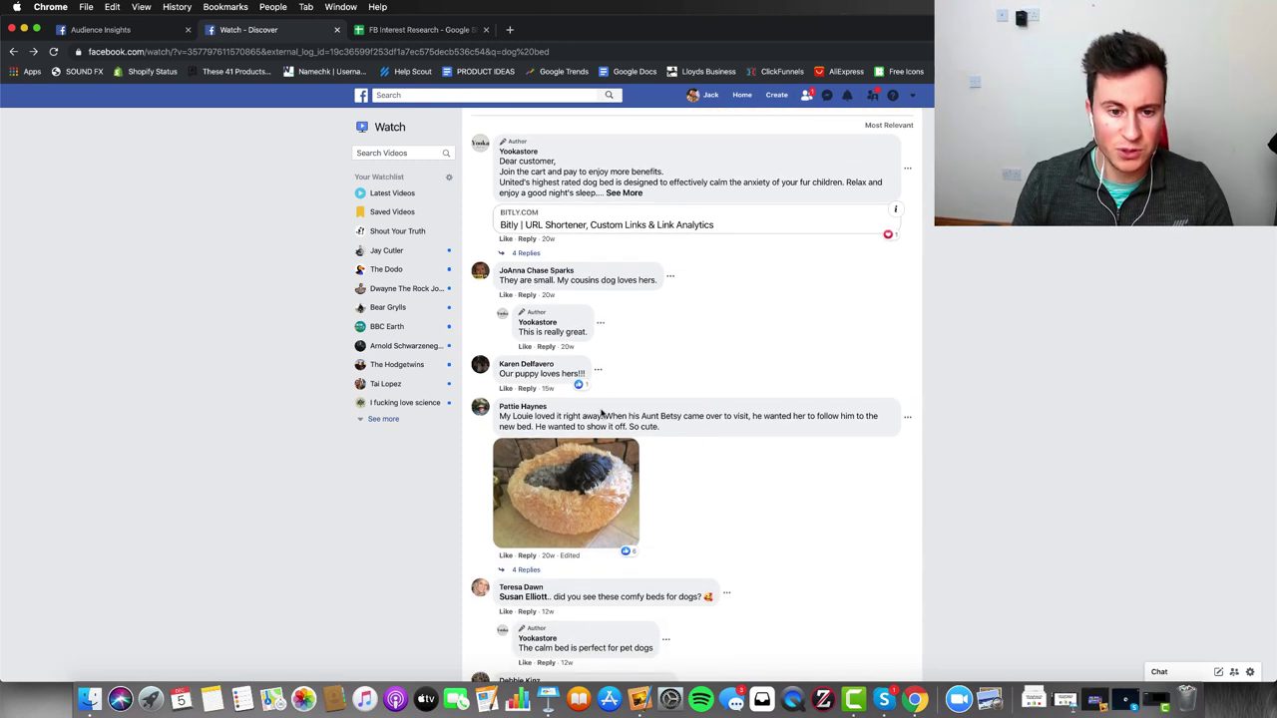
right_click(539, 365)
click(569, 367)
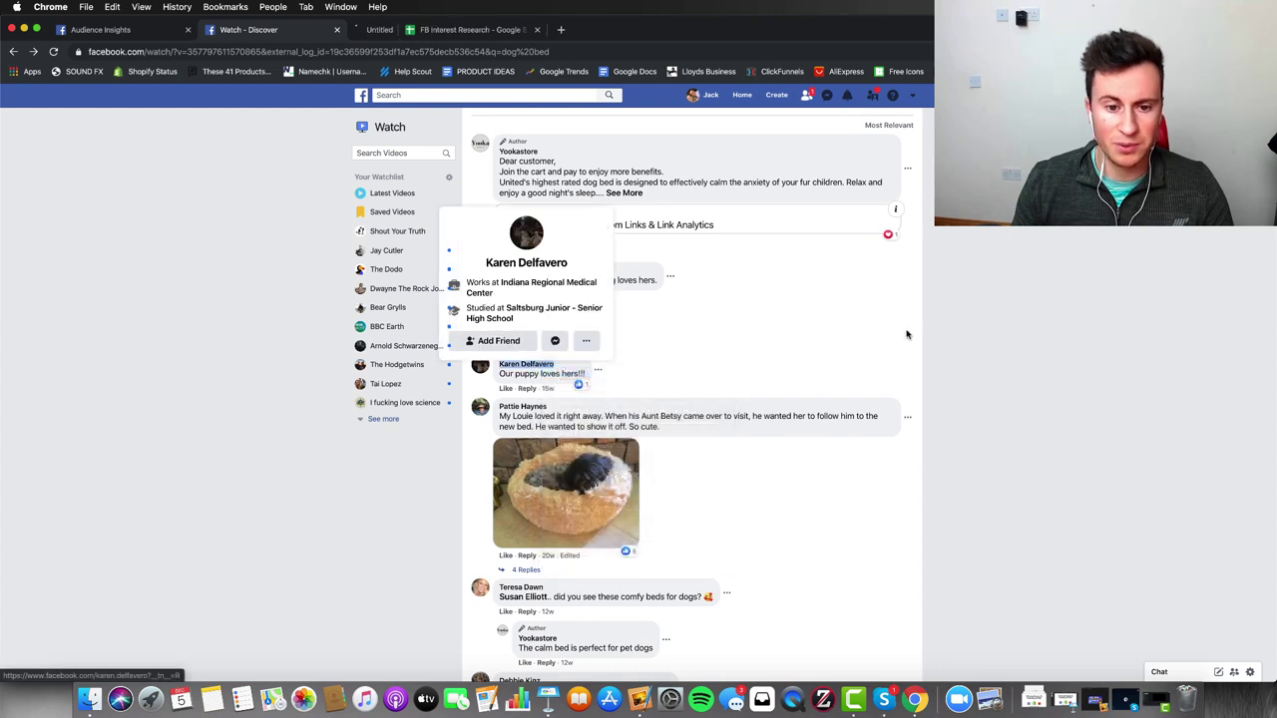
Open the profile of the commenter who wrote "My Louie loved it right away" in a new tab.
scroll(950, 340, down, 1)
scroll(949, 339, down, 1)
right_click(518, 341)
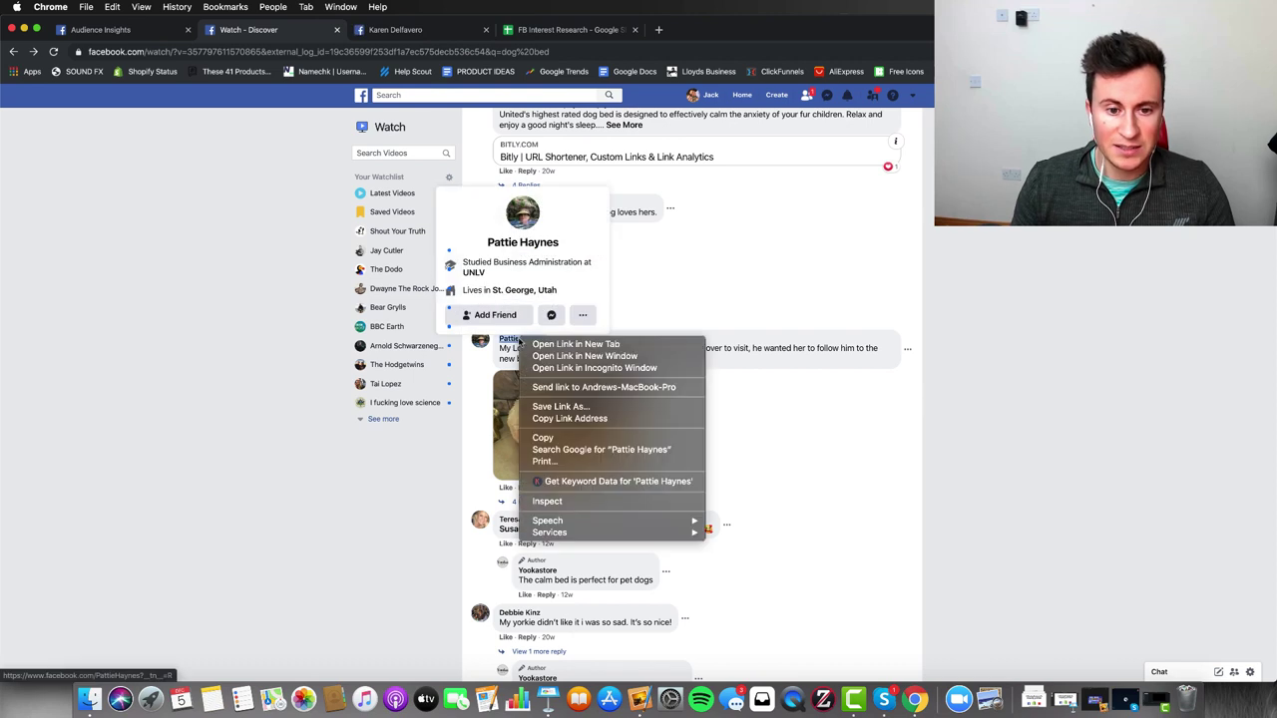
click(563, 344)
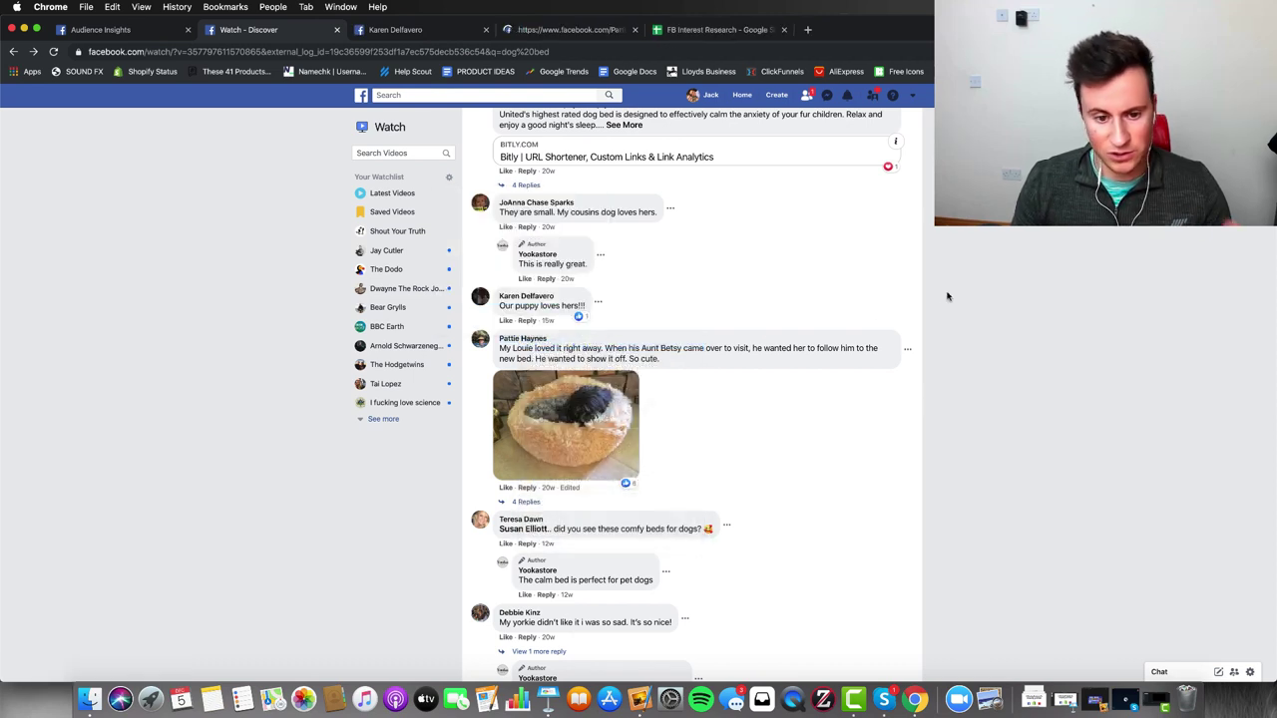
Open the profile of the commenter whose yorkie didn't like the bed in a new tab.
scroll(948, 296, down, 3)
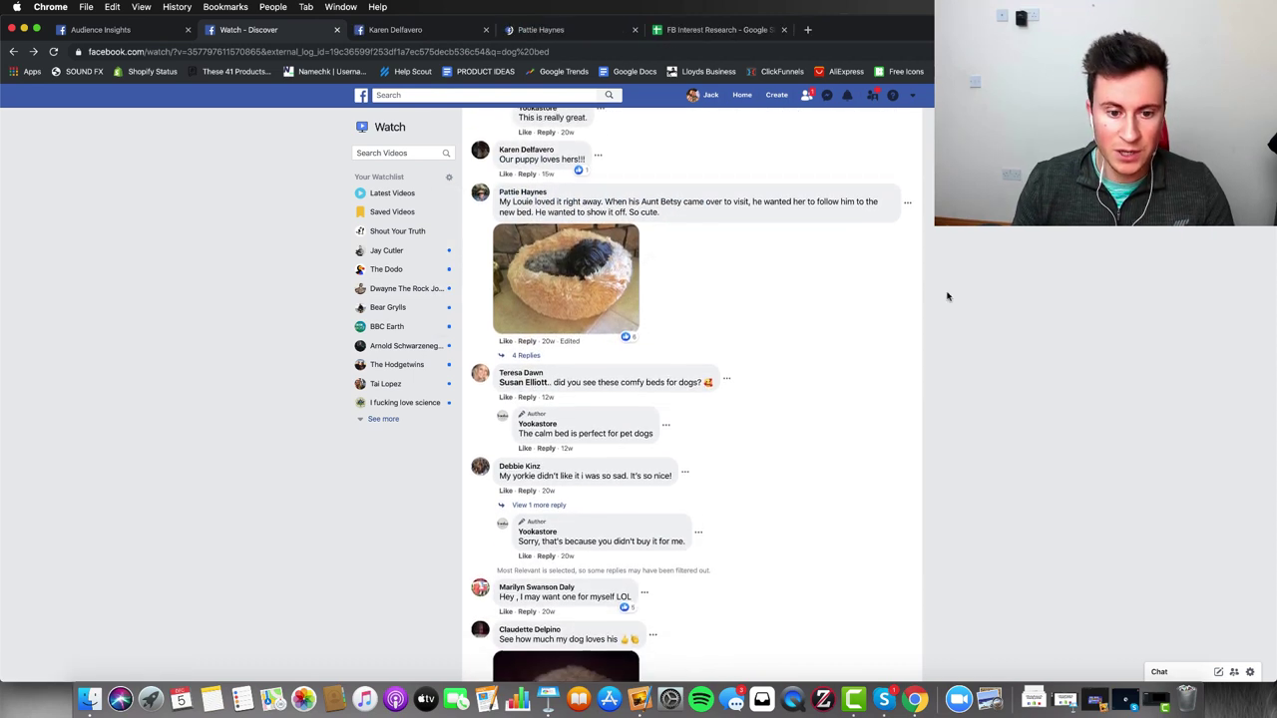
scroll(948, 296, down, 4)
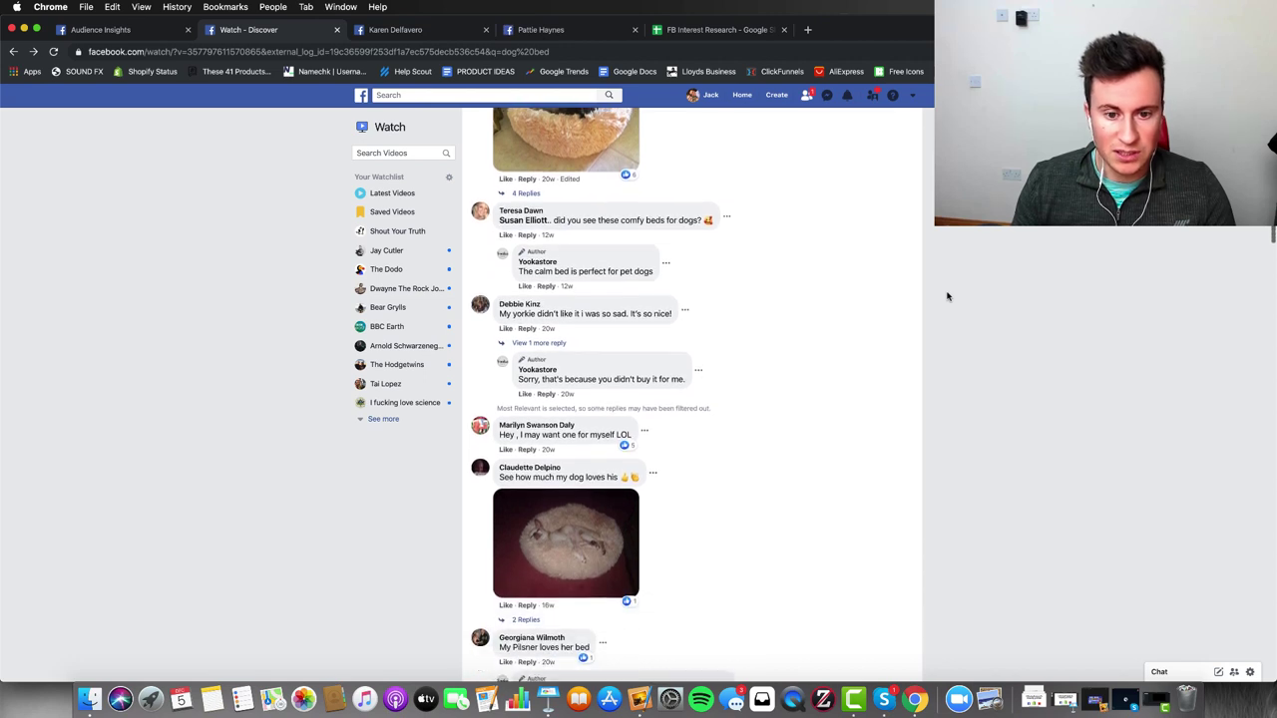
right_click(540, 303)
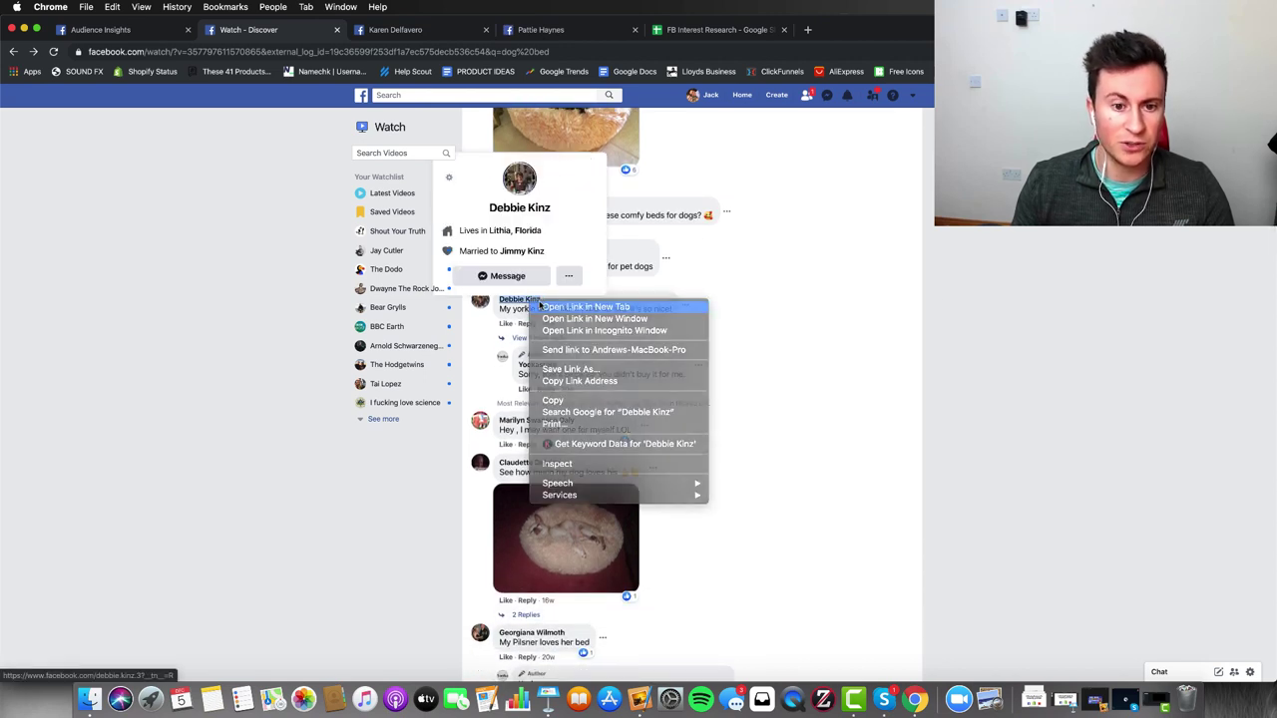
click(540, 306)
Open the profile of the commenter who wrote "See how much my dog loves his" in a new tab.
scroll(951, 310, down, 3)
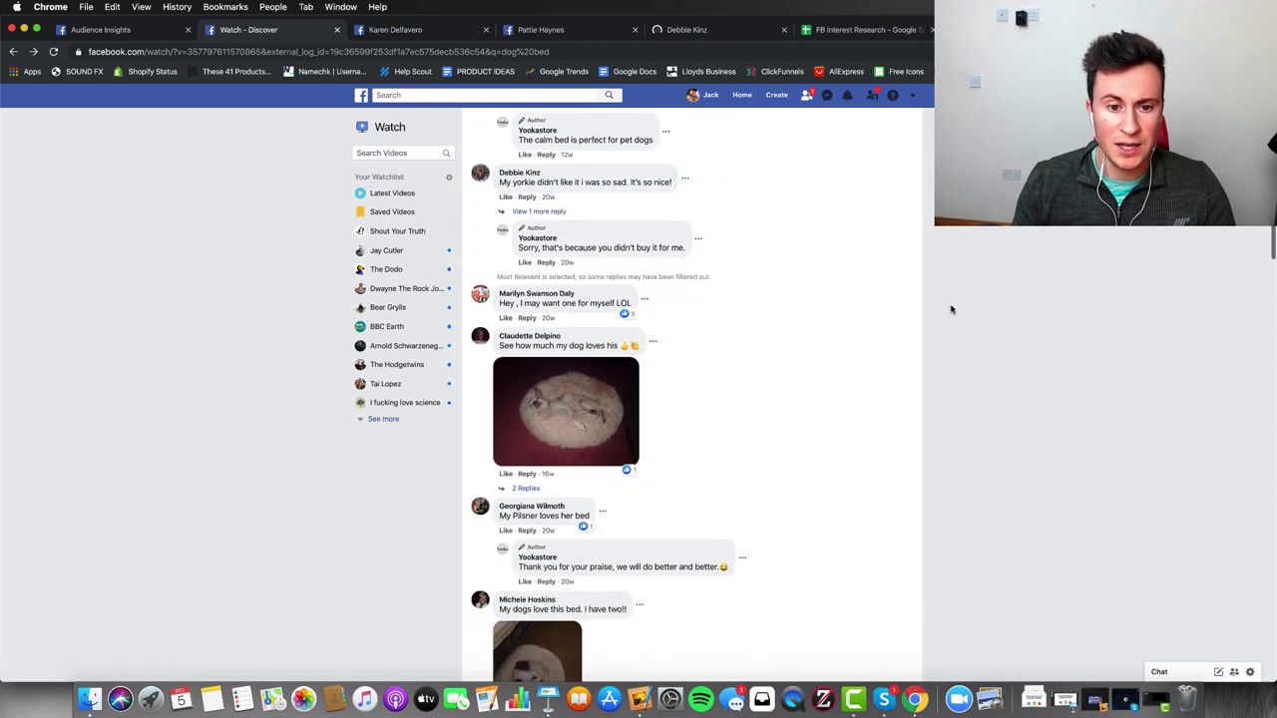
scroll(938, 306, down, 2)
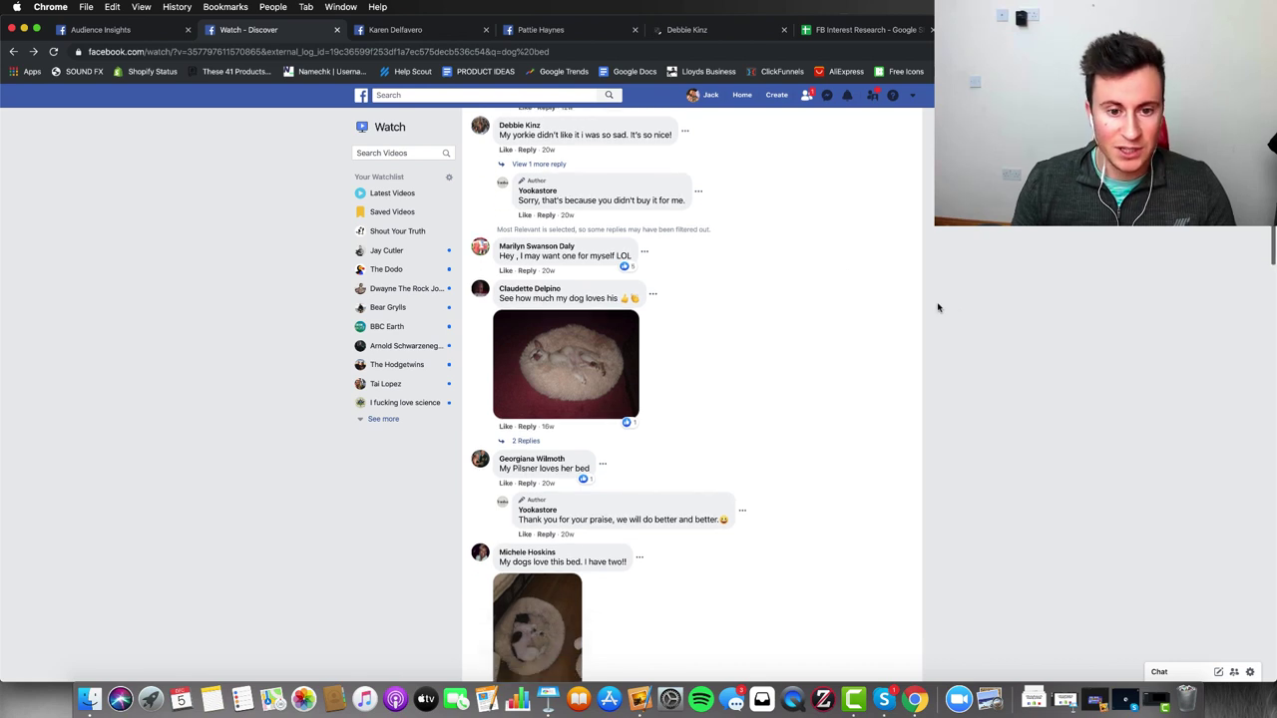
right_click(550, 290)
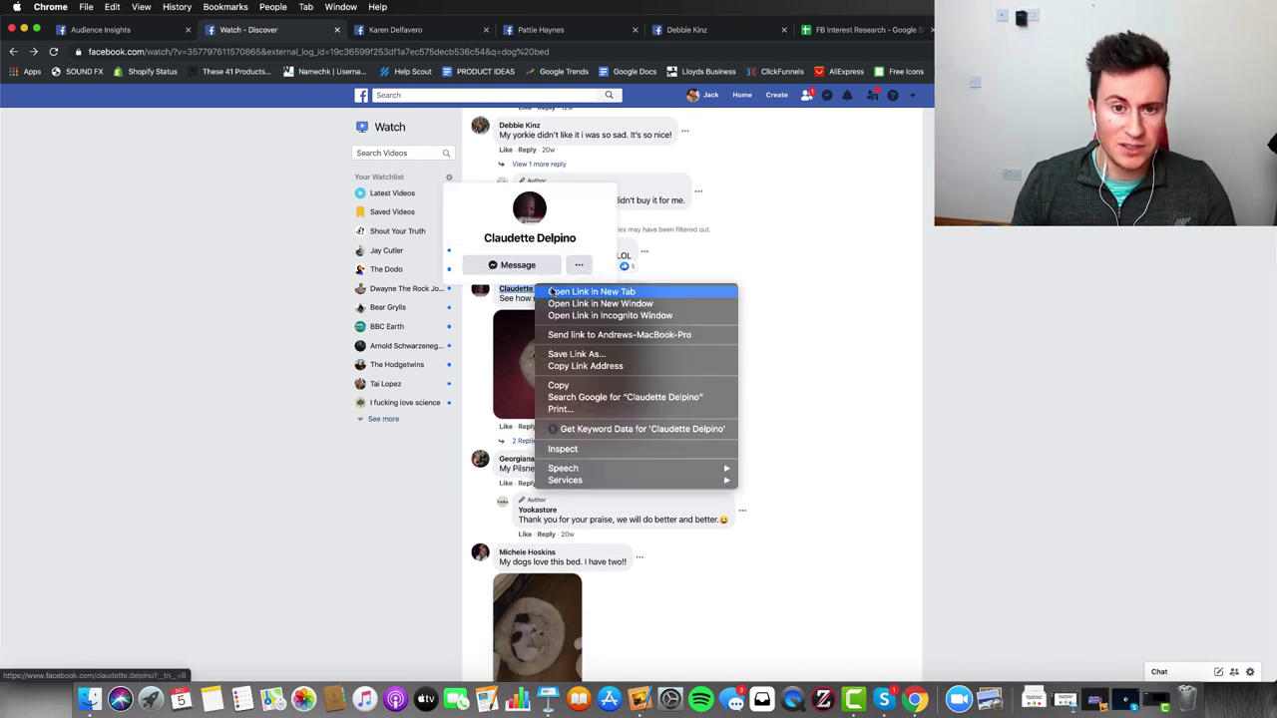
click(591, 292)
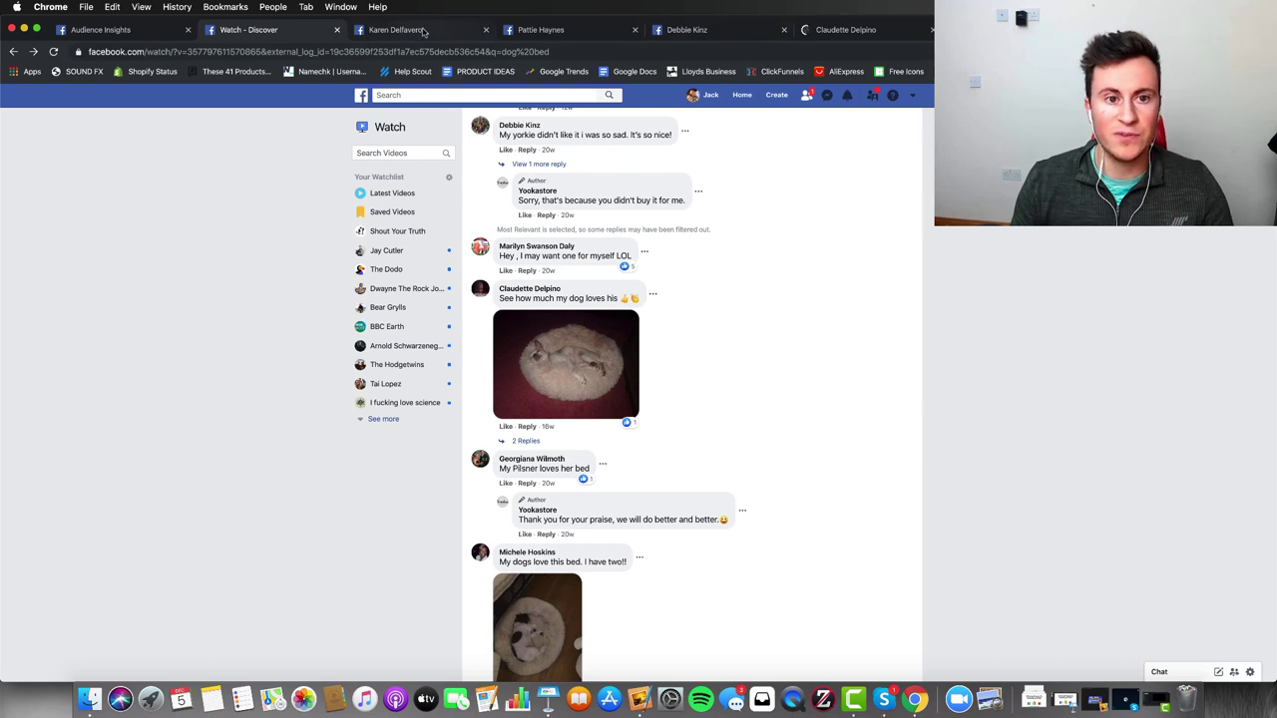
Switch to the first commenter's opened profile and show the full list of pages they like.
scroll(879, 314, up, 5)
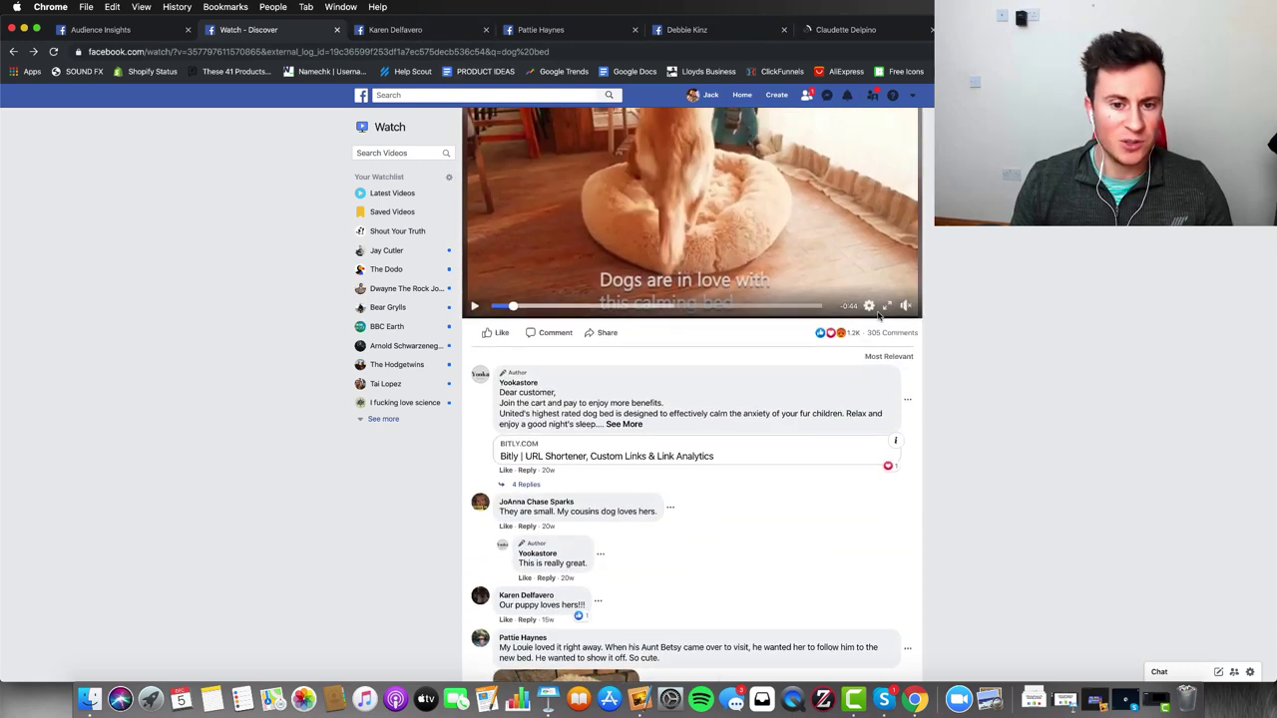
scroll(798, 305, up, 2)
click(399, 29)
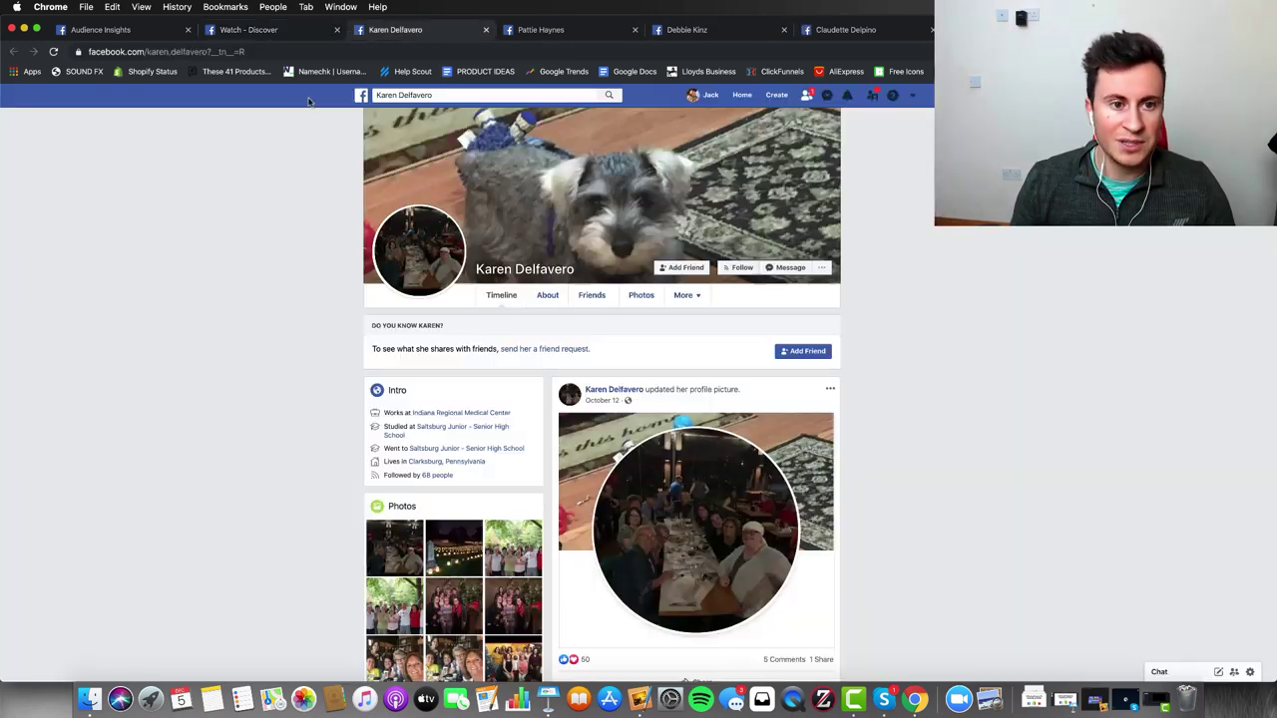
click(691, 297)
click(692, 297)
click(692, 297)
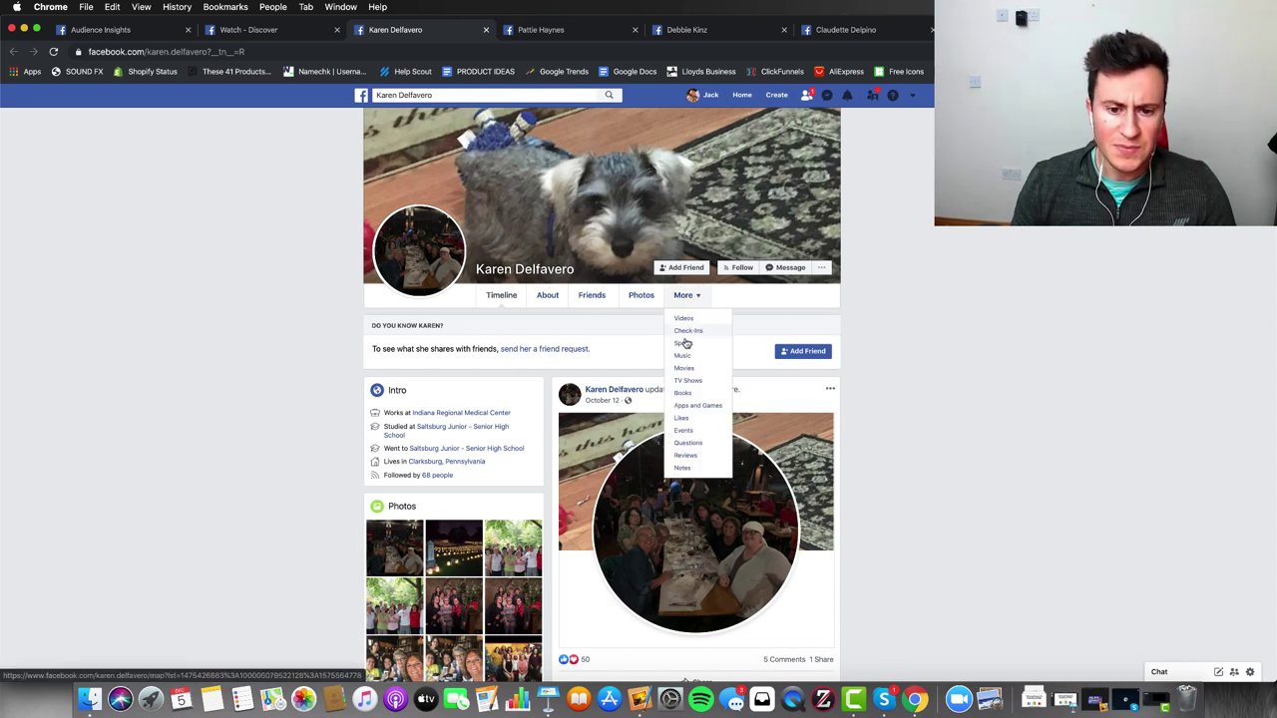
click(685, 418)
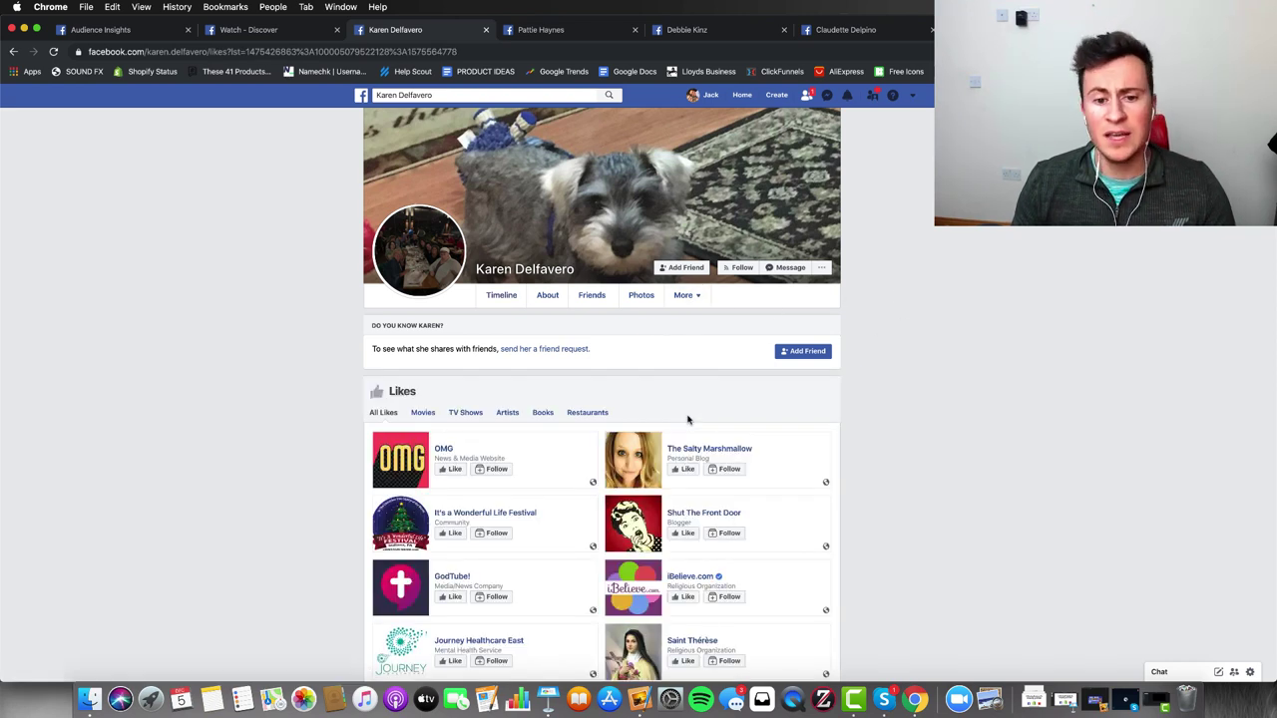
Examine the first commenter's liked pages for dog-related brands, communities and other possible ad interests.
scroll(920, 373, down, 15)
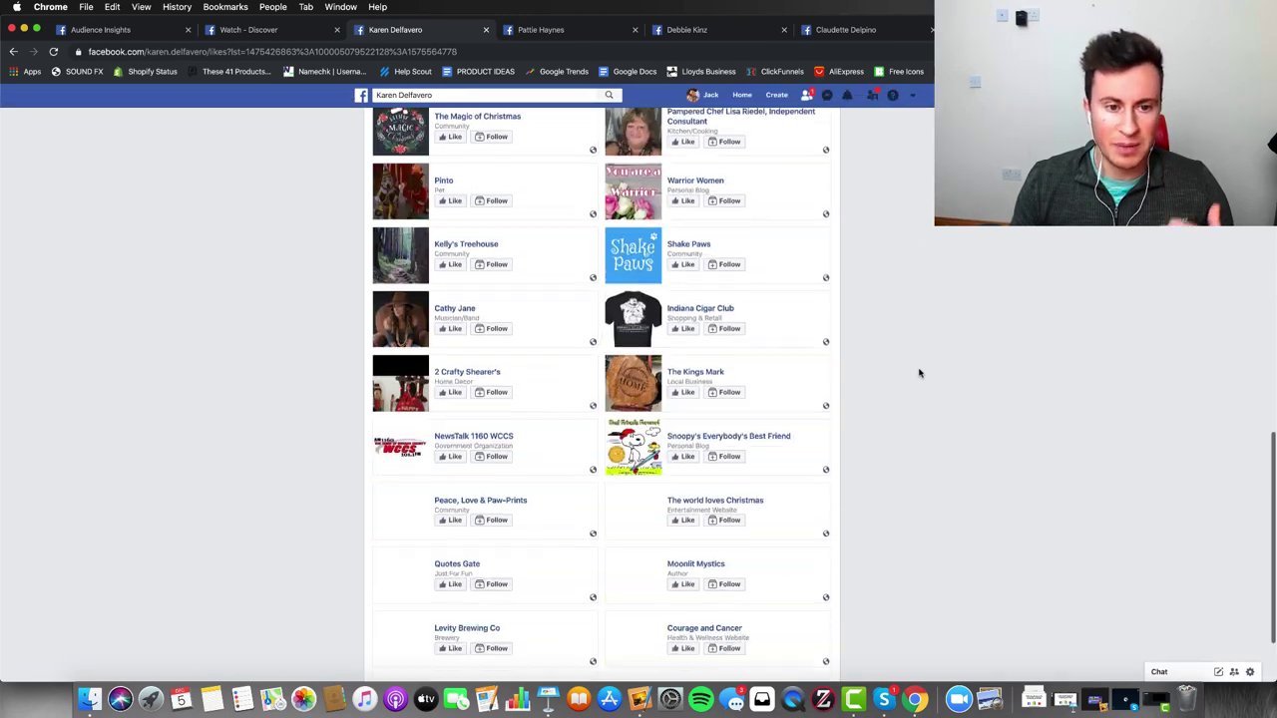
scroll(919, 373, down, 15)
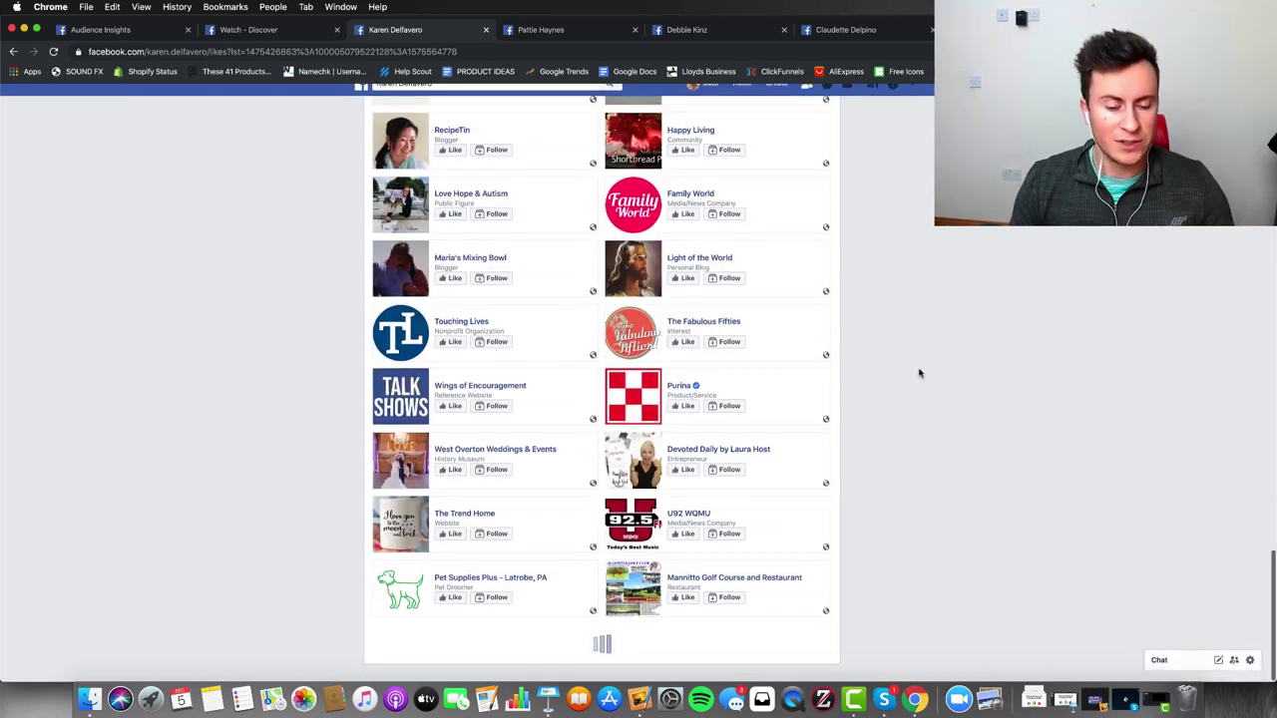
scroll(920, 374, down, 15)
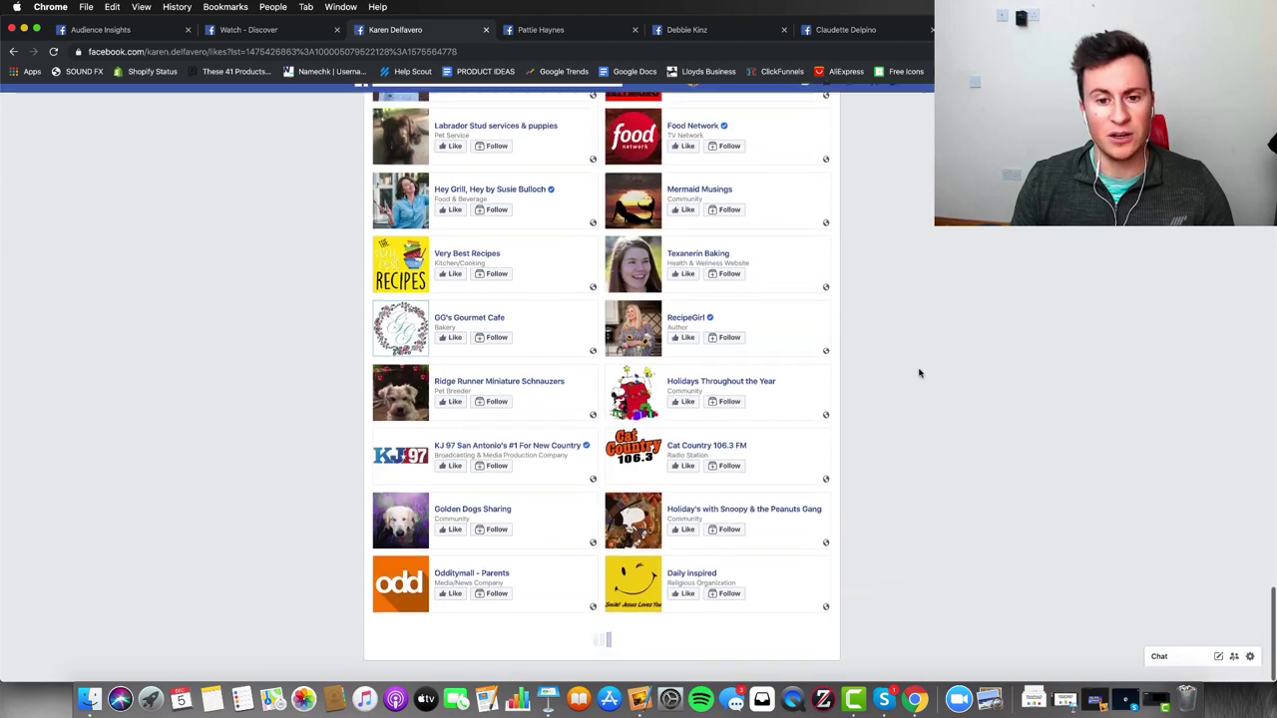
scroll(920, 373, down, 15)
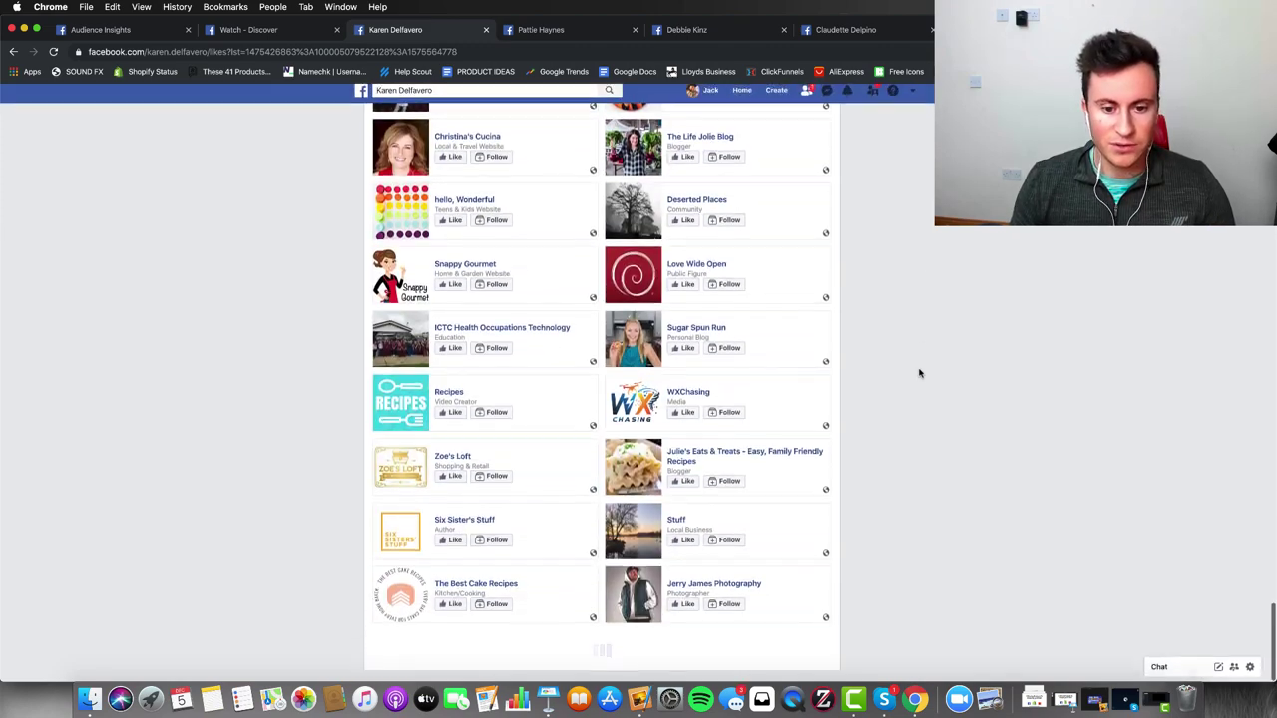
scroll(920, 373, down, 15)
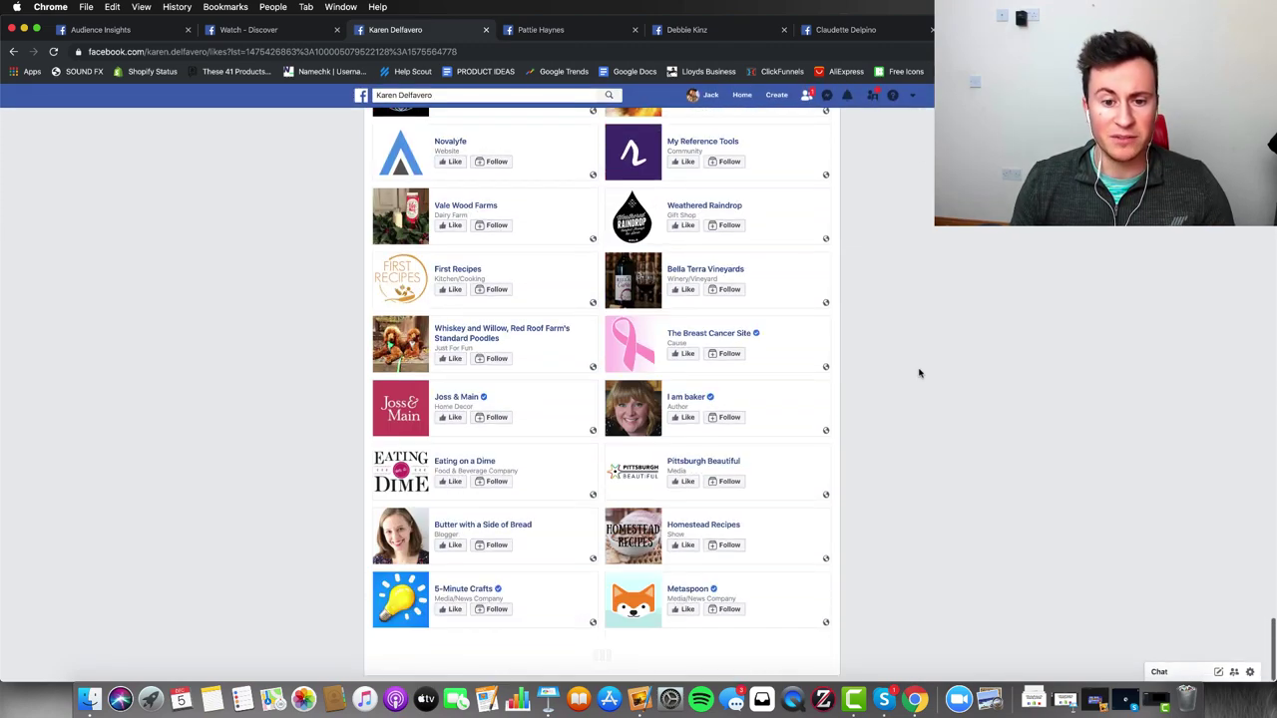
scroll(920, 374, down, 12)
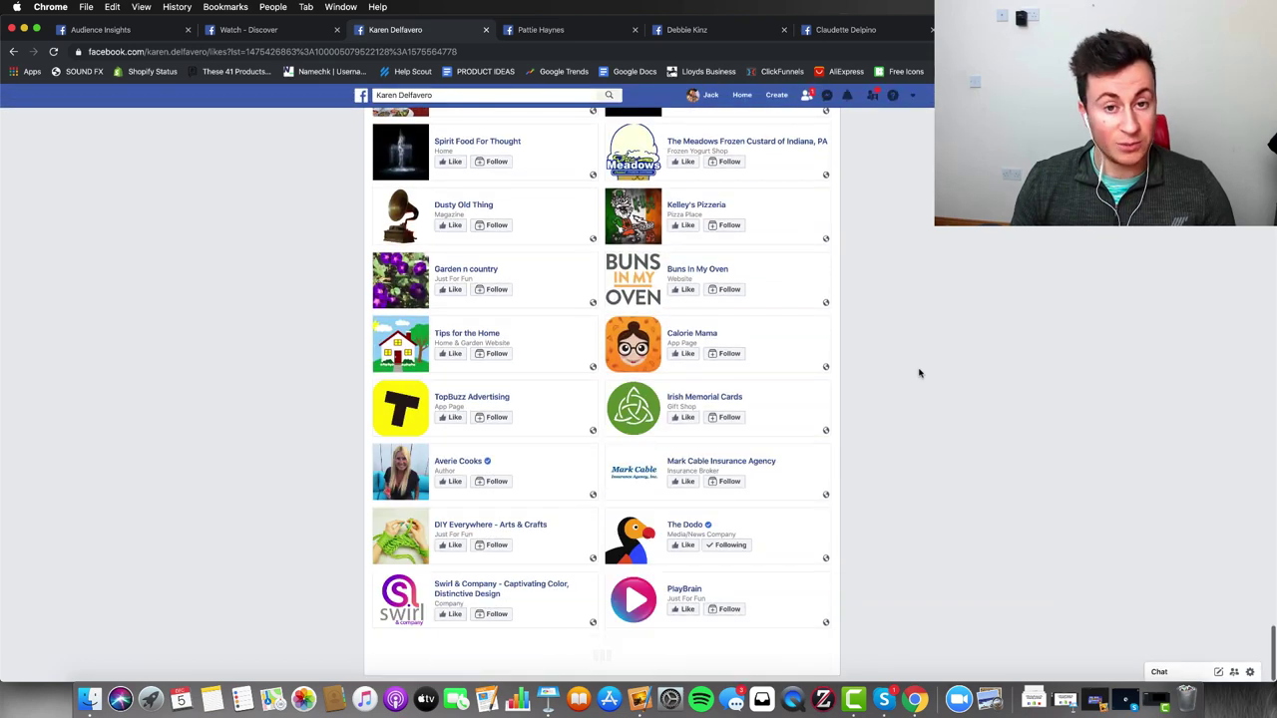
scroll(920, 373, up, 1)
scroll(920, 373, down, 8)
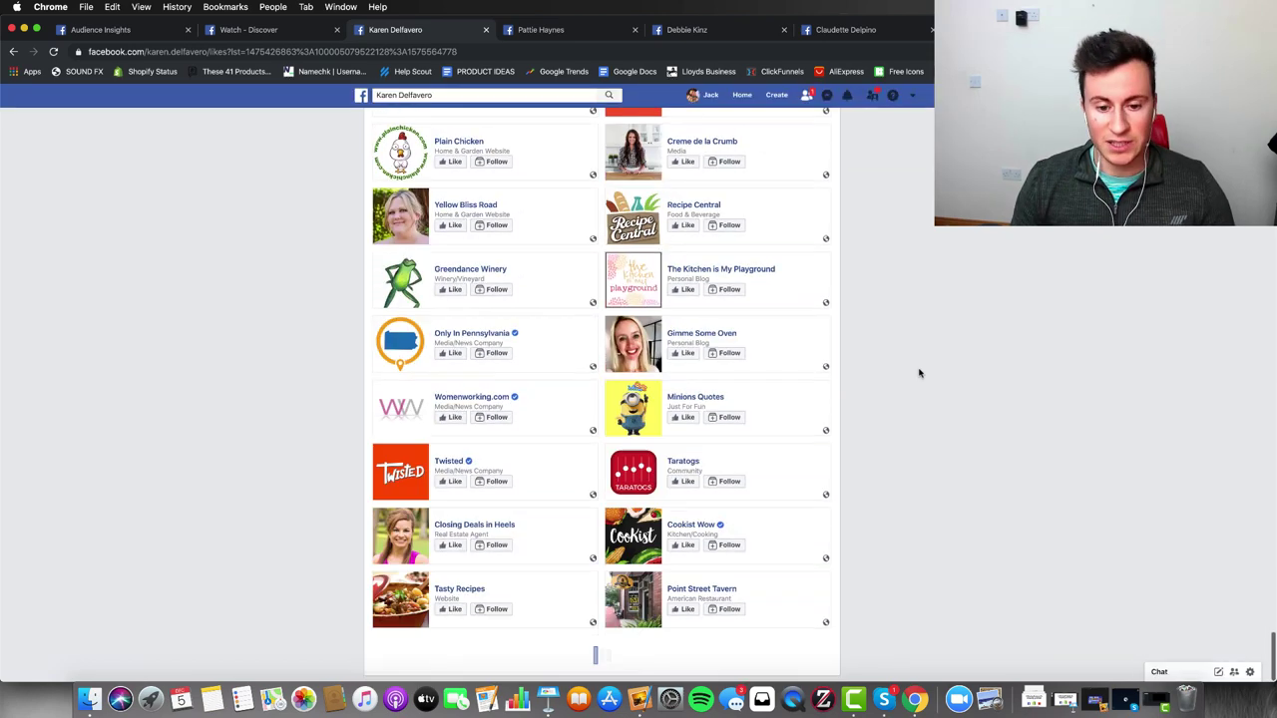
scroll(920, 374, down, 9)
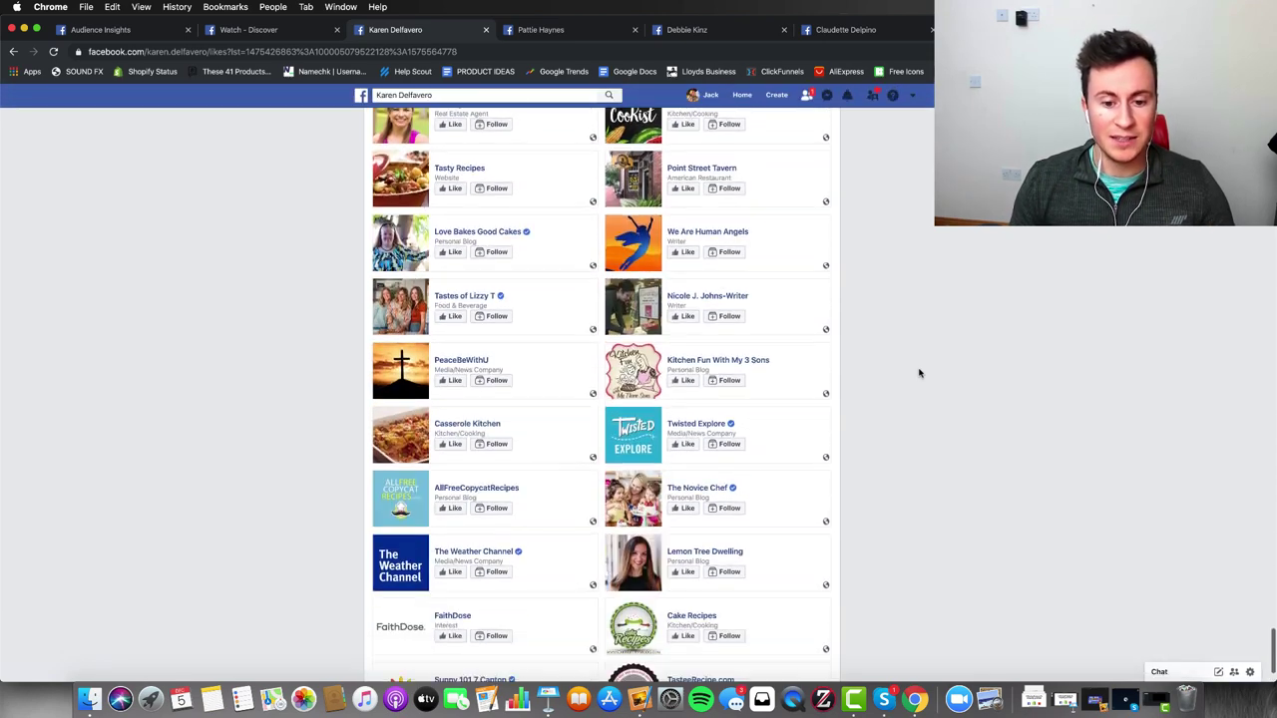
Load more of the first commenter's liked pages and search the list for "dog".
scroll(920, 373, down, 10)
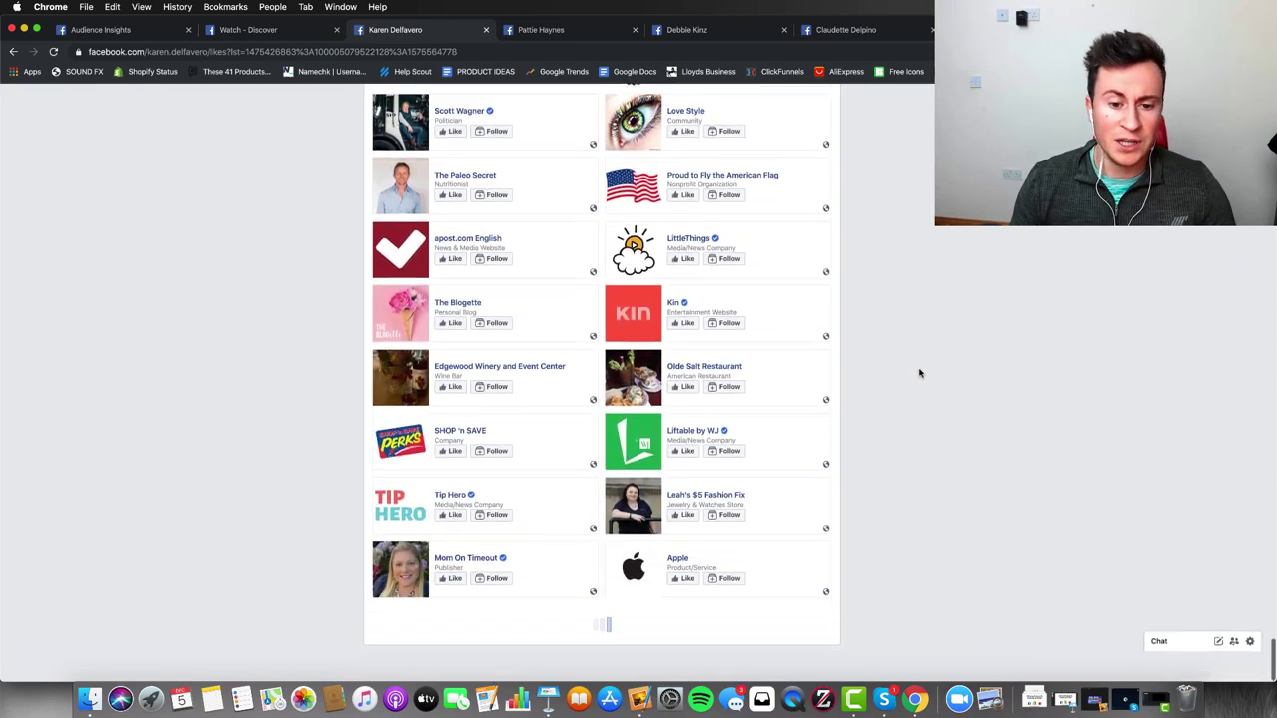
scroll(920, 373, down, 10)
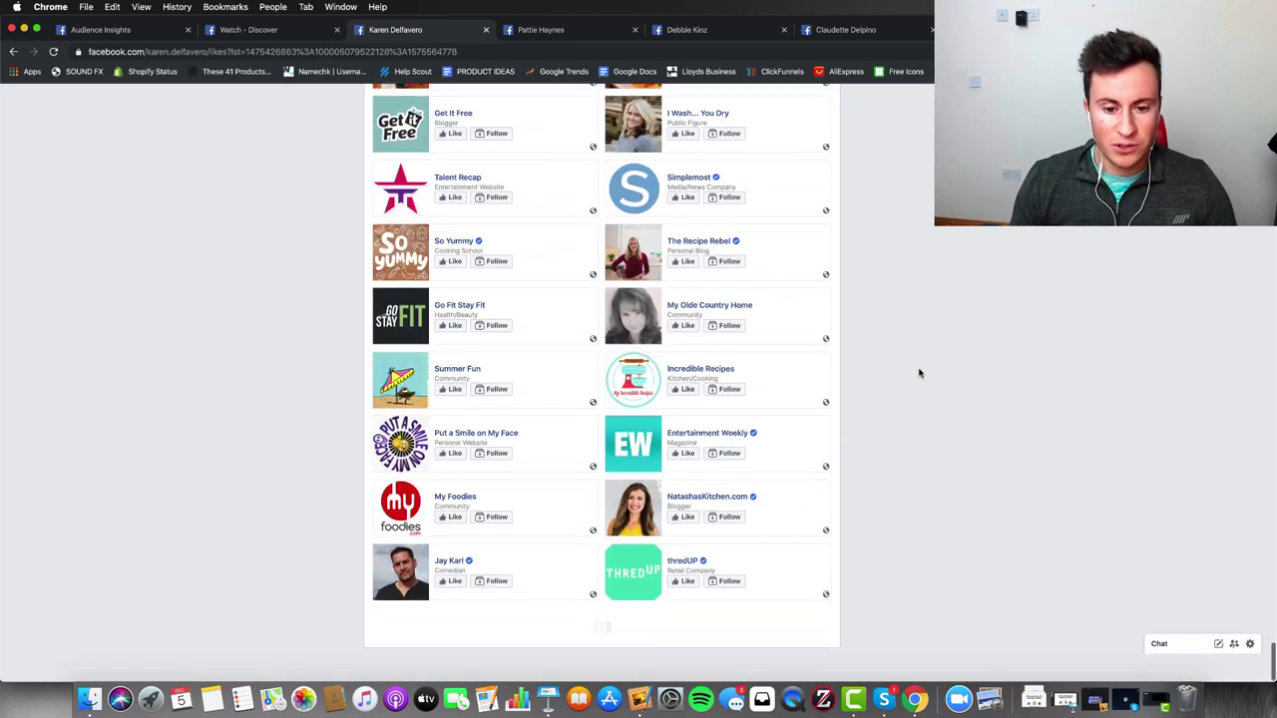
scroll(920, 373, up, 15)
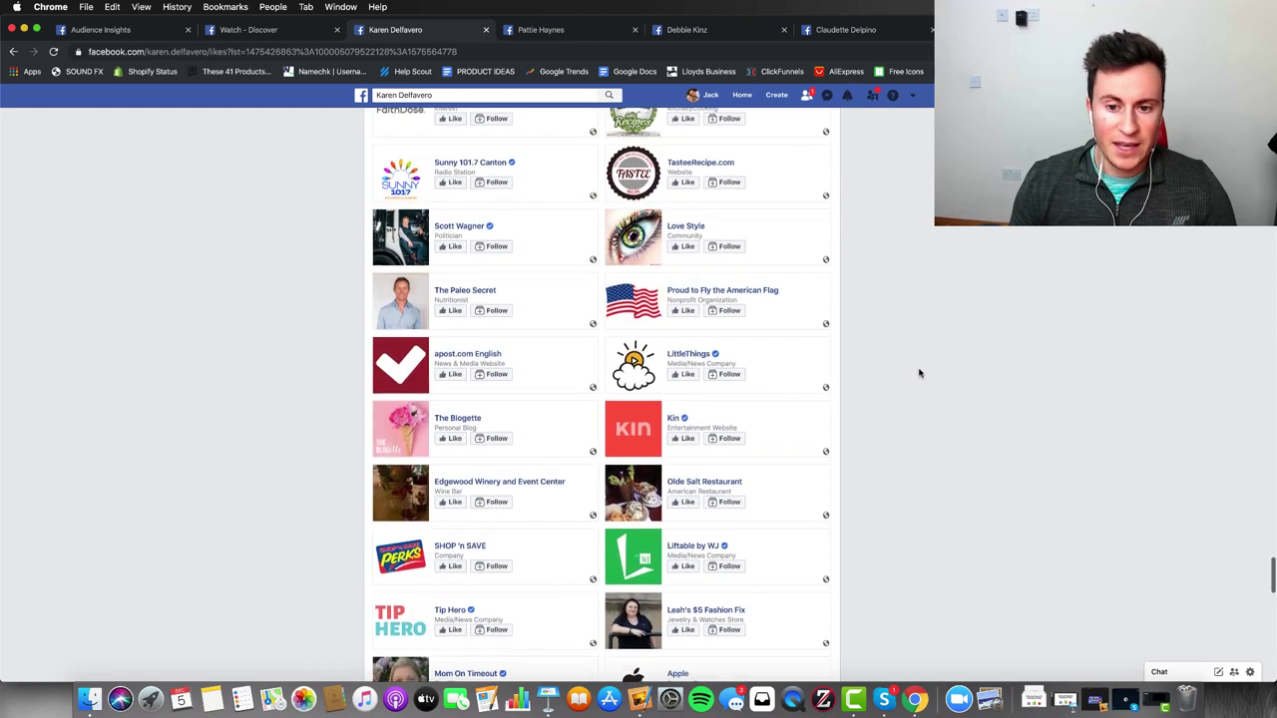
key(super+f)
text(dog)
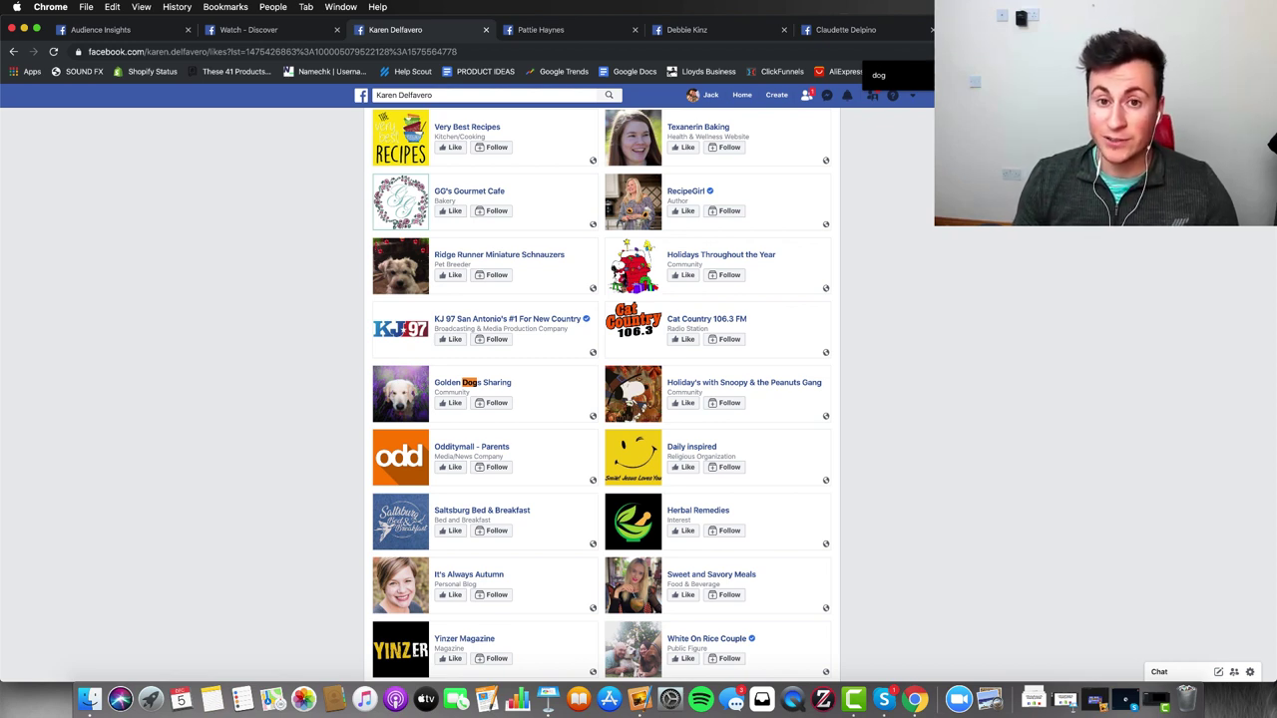
Copy the page name Golden Dogs Sharing into cell B2 of Sheet2 in the FB Interest Research spreadsheet.
scroll(878, 348, down, 1)
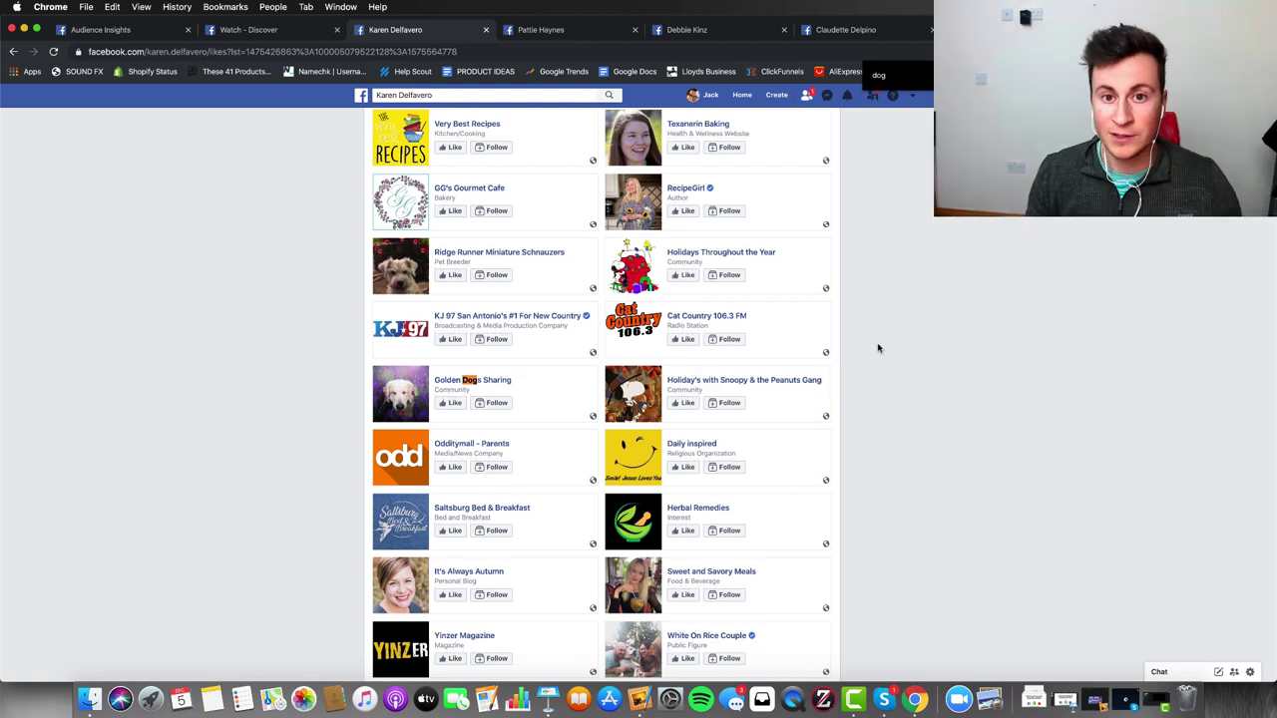
right_click(504, 383)
click(522, 479)
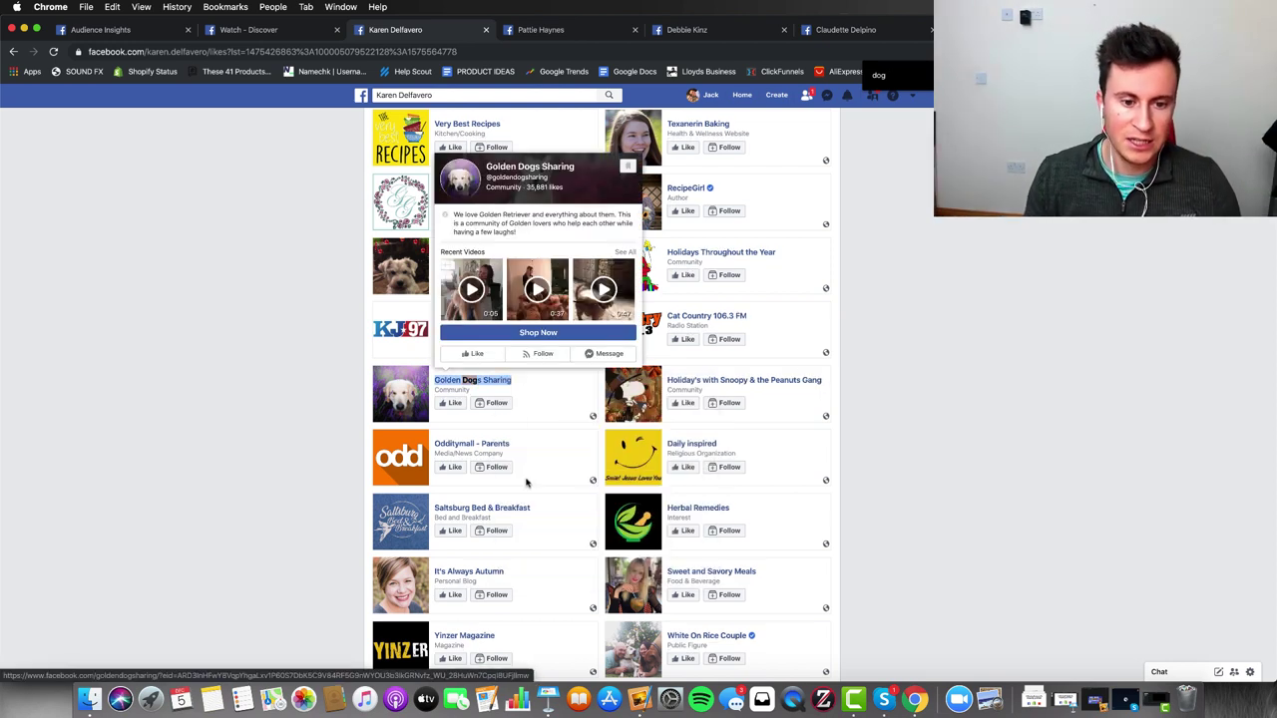
key(super+9)
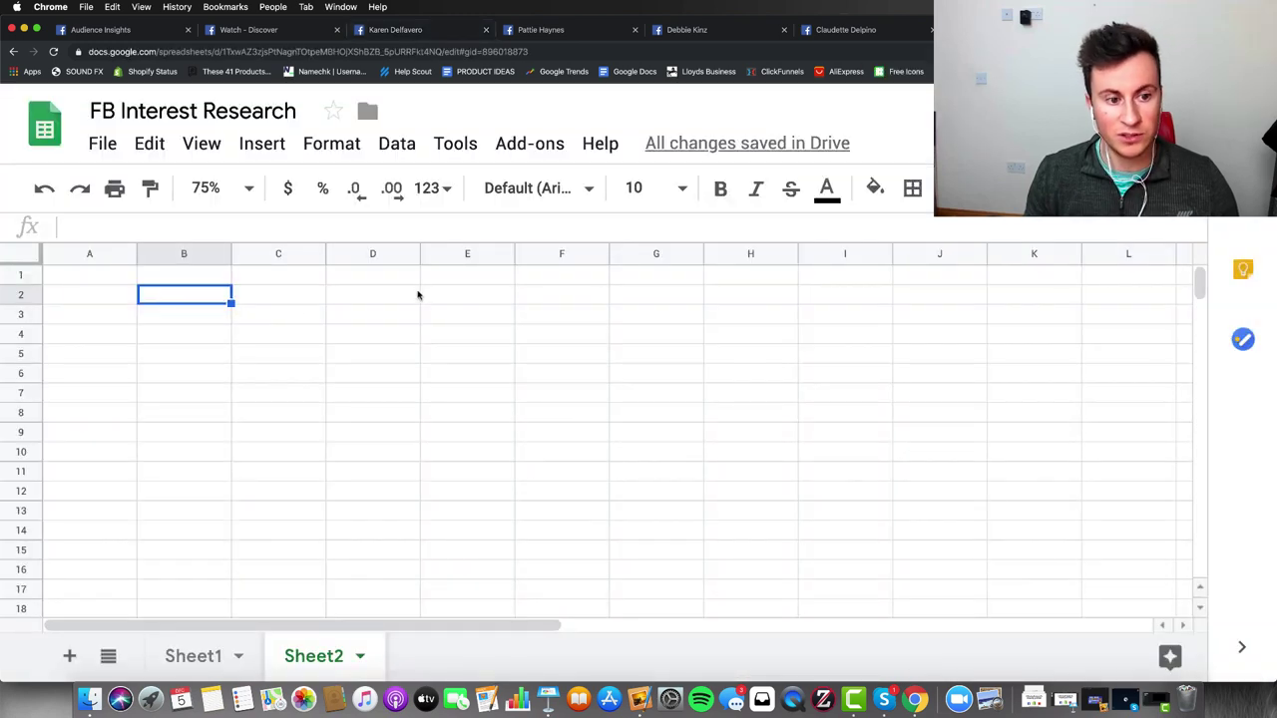
key(super+v)
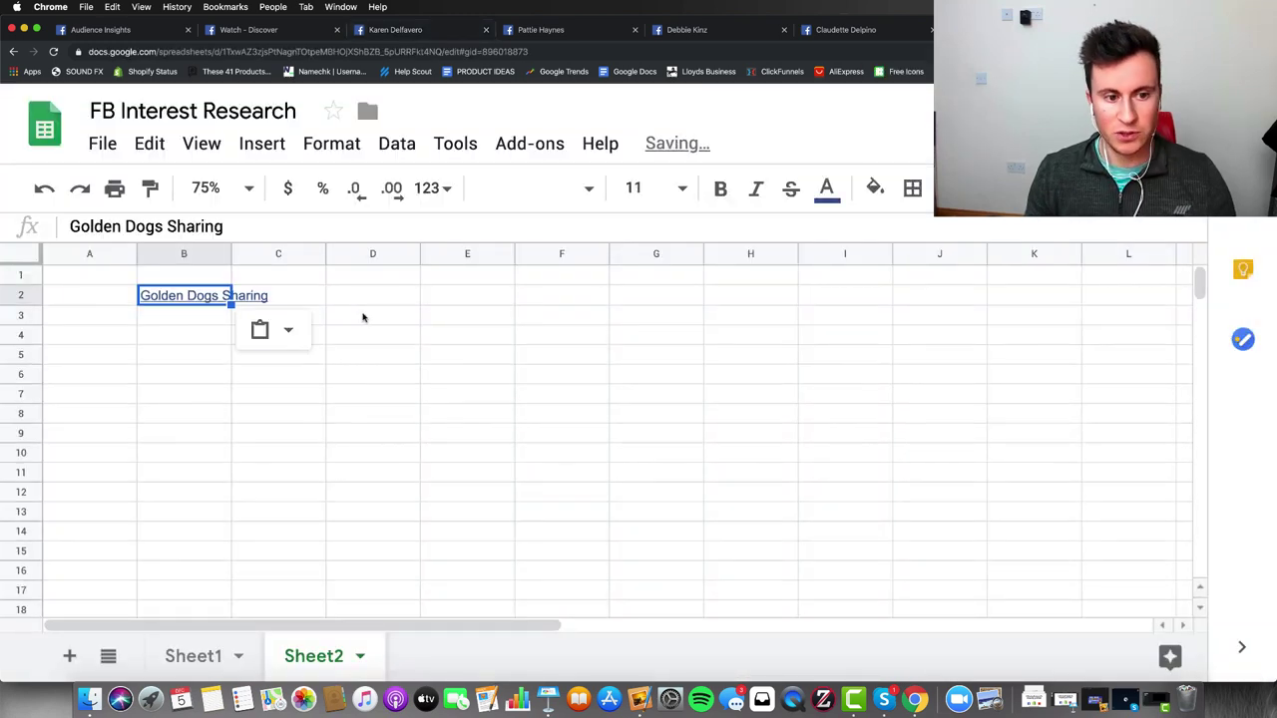
Find the next "dog" match in the first commenter's likes and copy I Love My Dog into cell B3 of the research sheet.
click(194, 318)
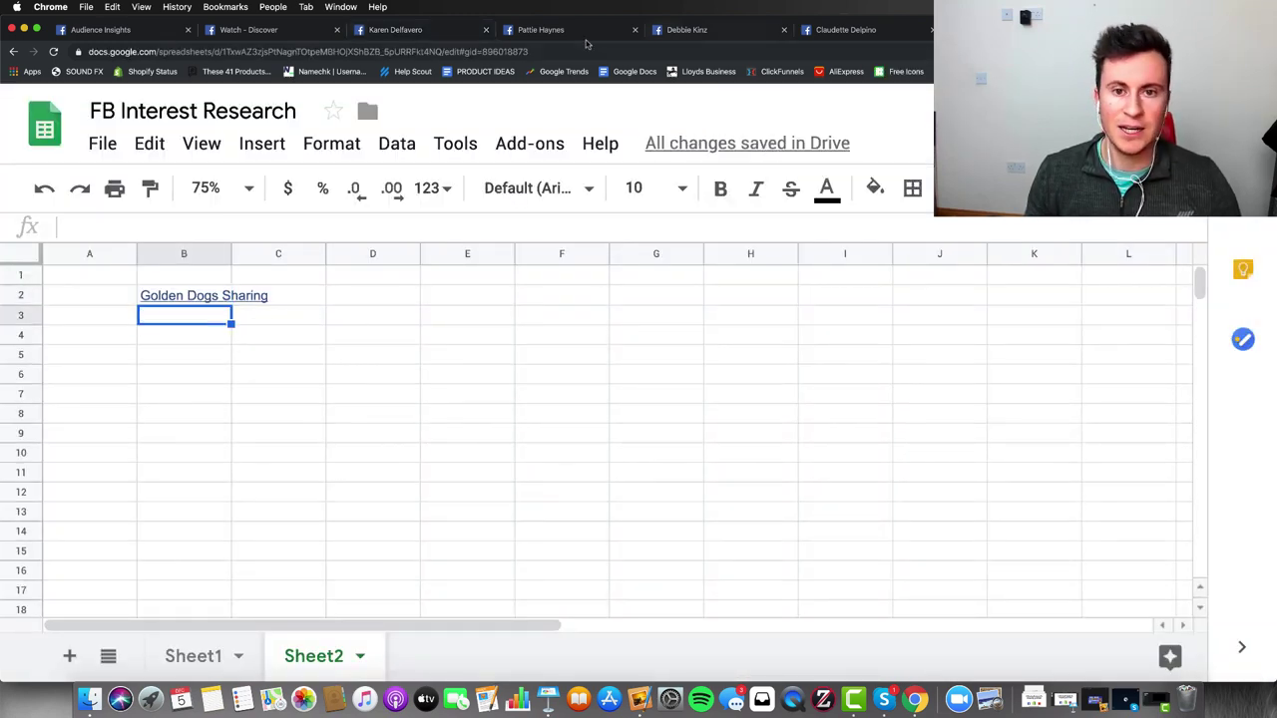
click(534, 30)
key(super+3)
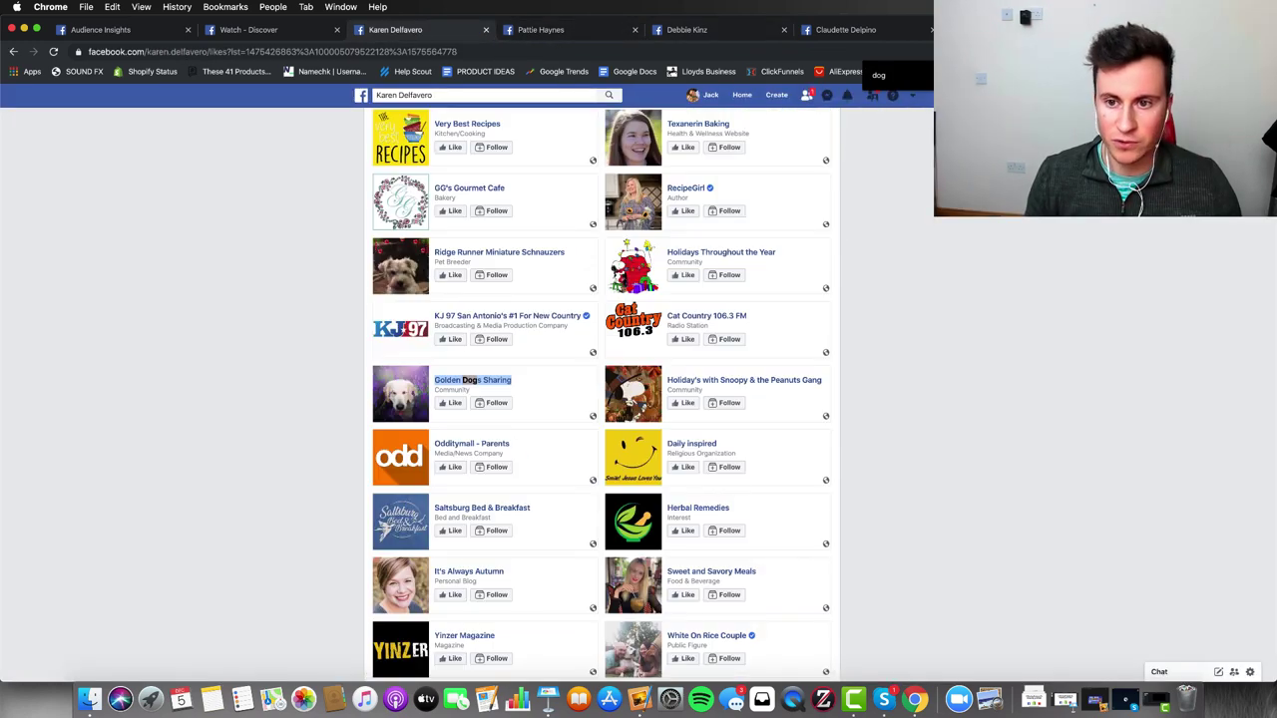
key(Return)
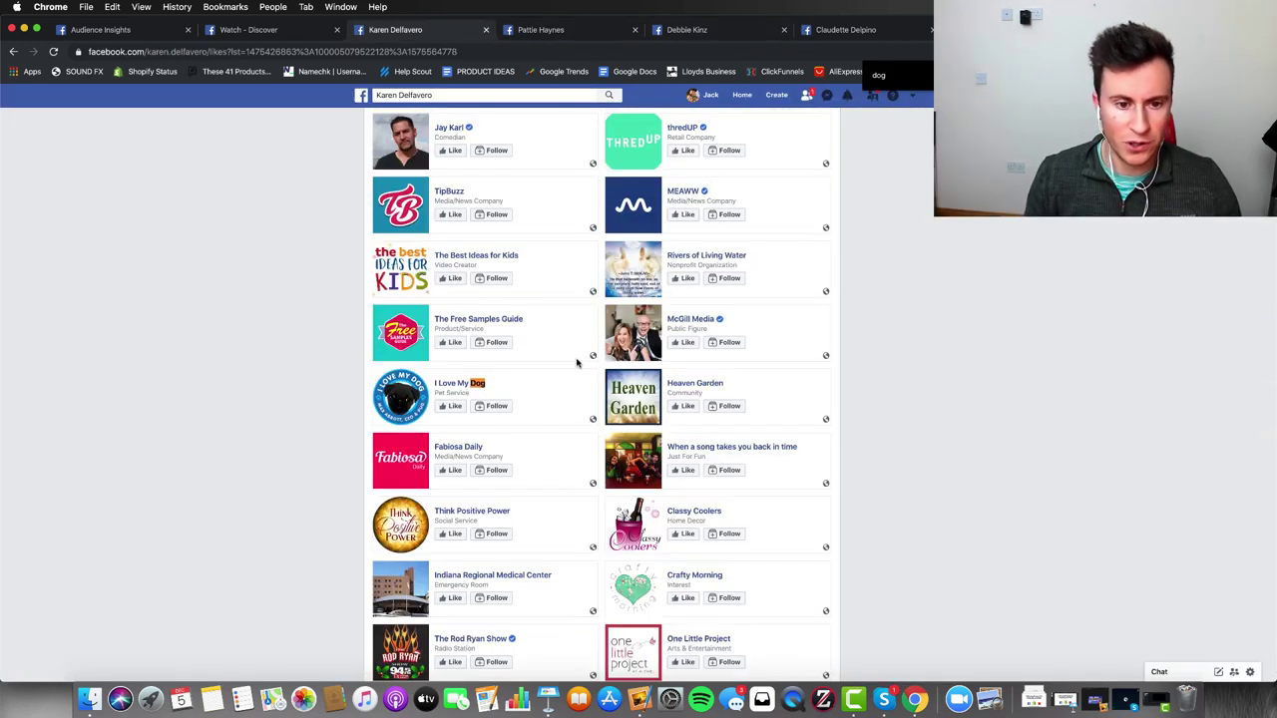
right_click(457, 392)
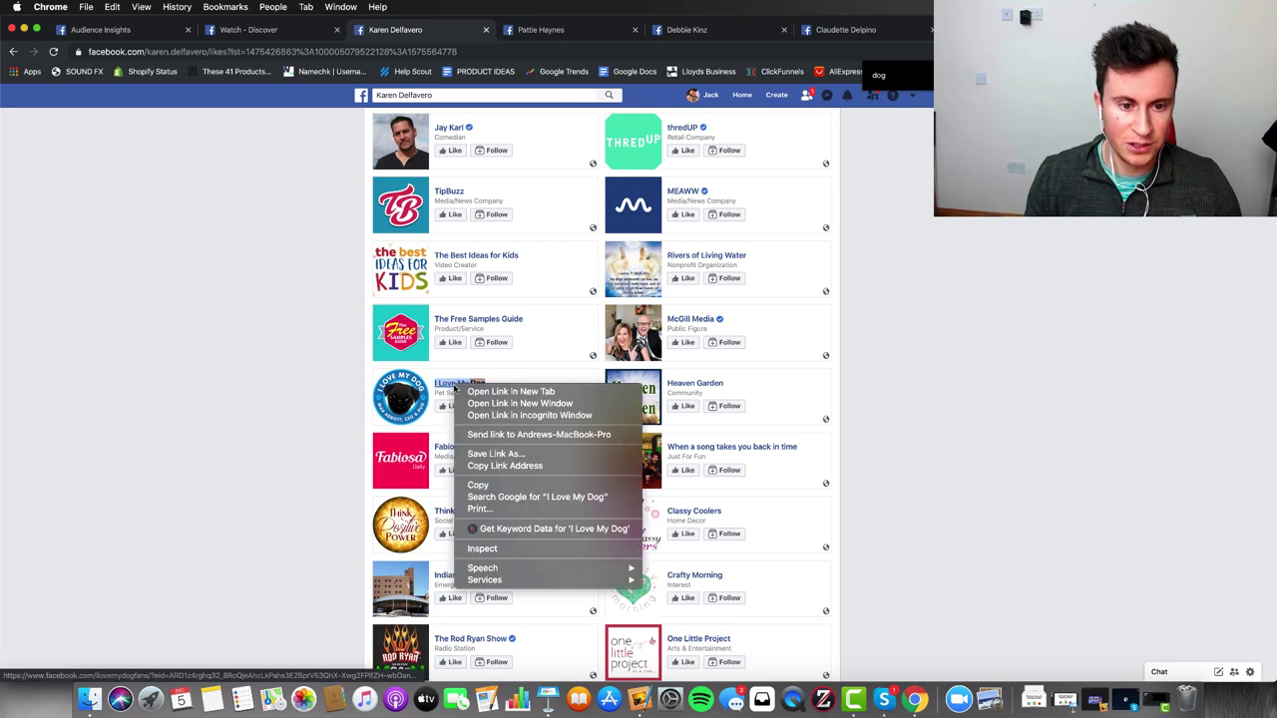
click(479, 485)
click(958, 29)
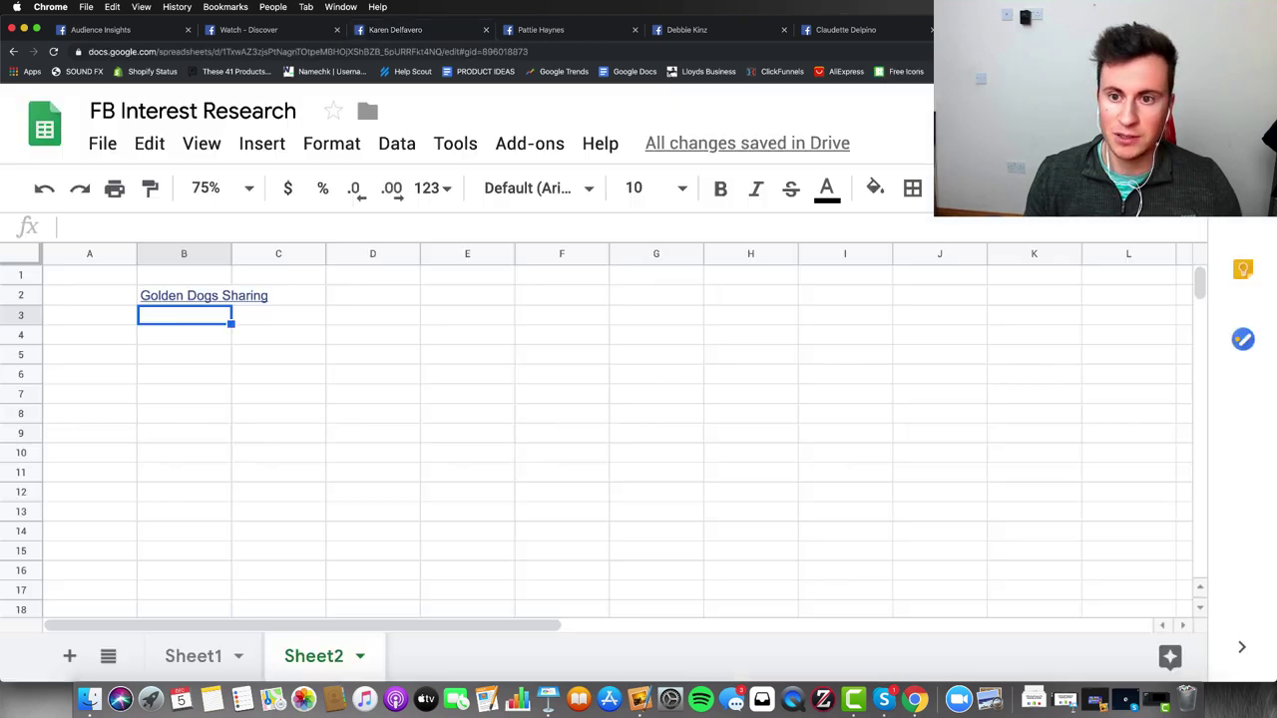
key(cmd+v)
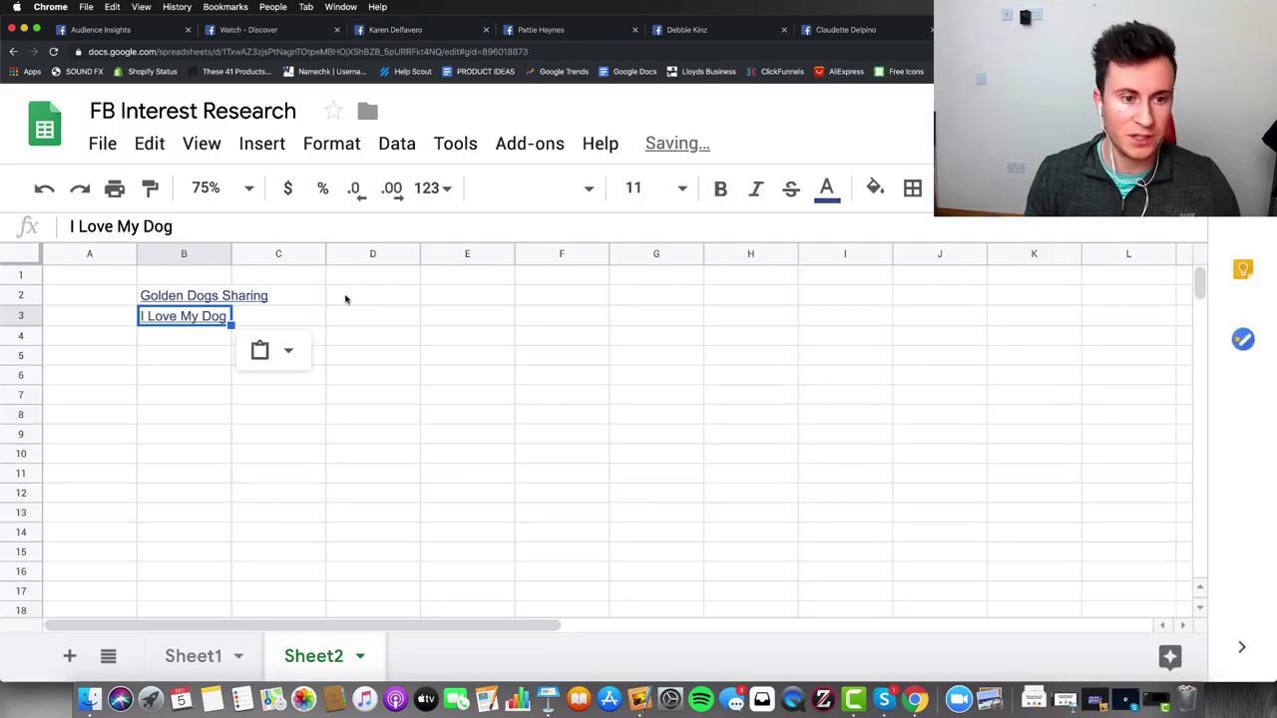
Go to the following "dog" match in the liked pages and copy I Love Dogs into cell B4 of the research sheet.
click(439, 30)
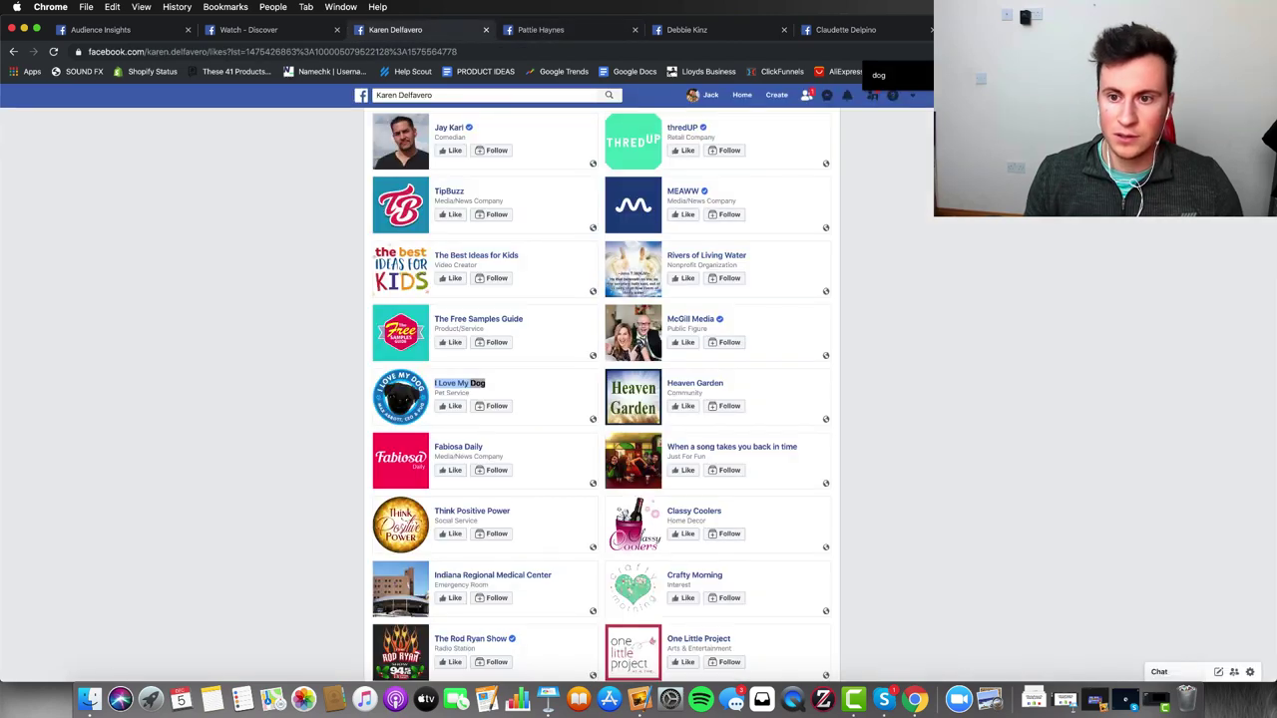
scroll(459, 389, down, 10)
right_click(457, 383)
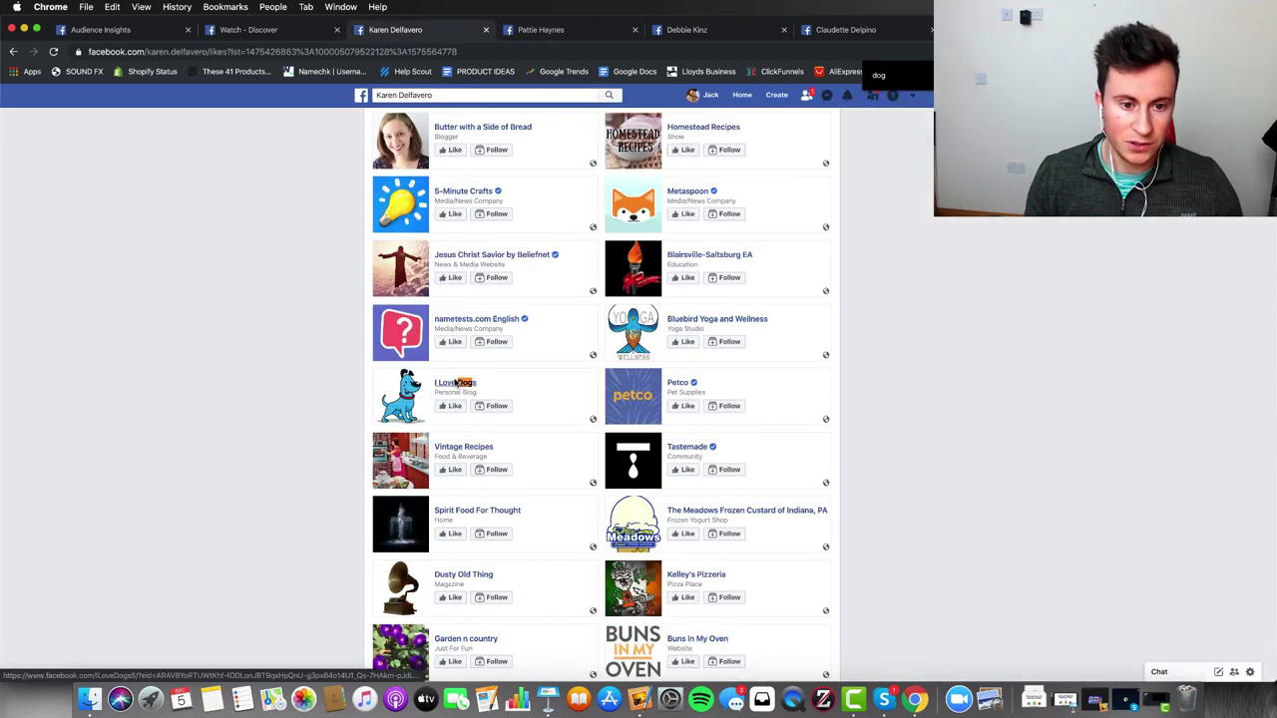
click(469, 478)
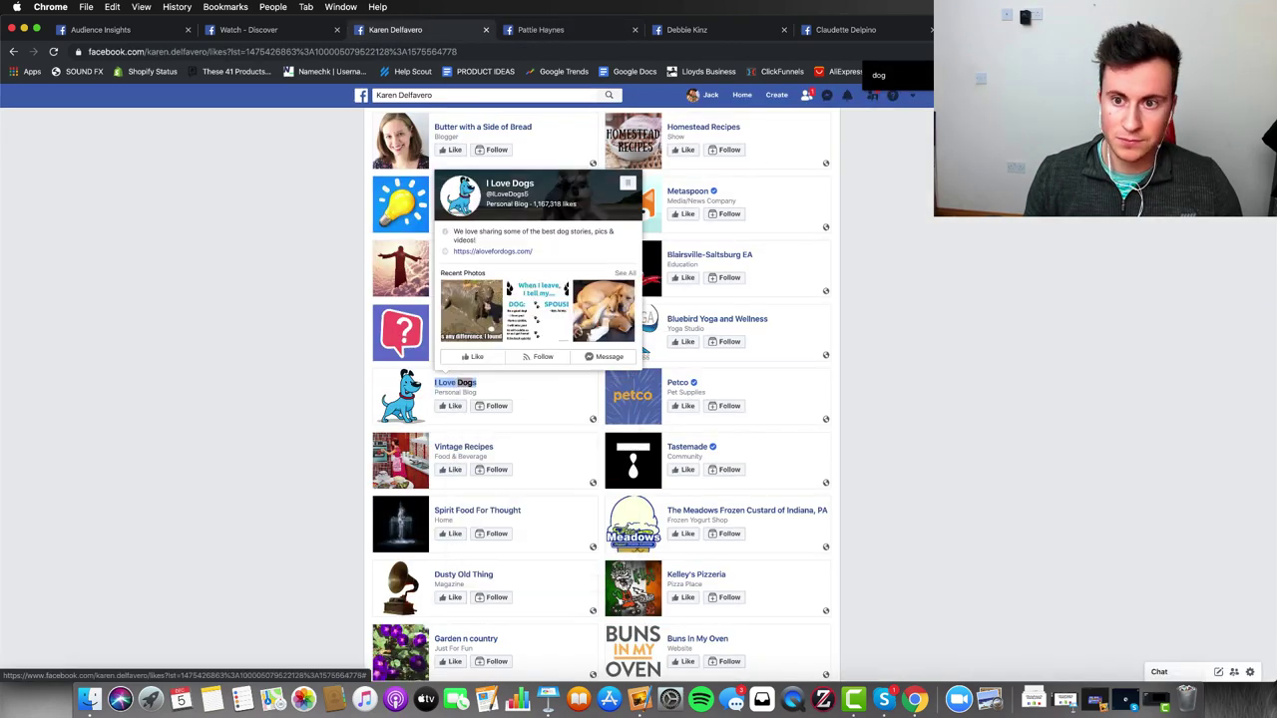
key(cmd+shift+])
click(171, 337)
key(cmd+v)
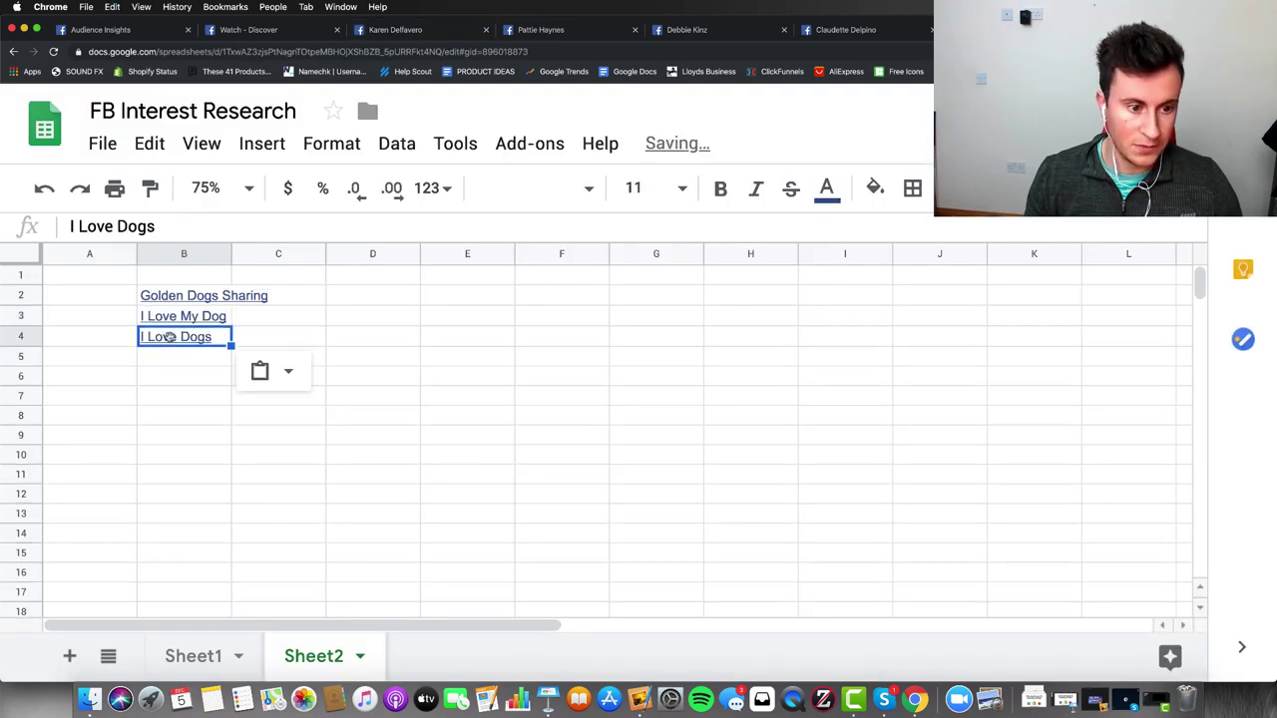
Advance to another "dog" match in the liked pages and copy Bulldog Lovers into cell B5 of the research sheet.
click(400, 30)
key(cmd+g)
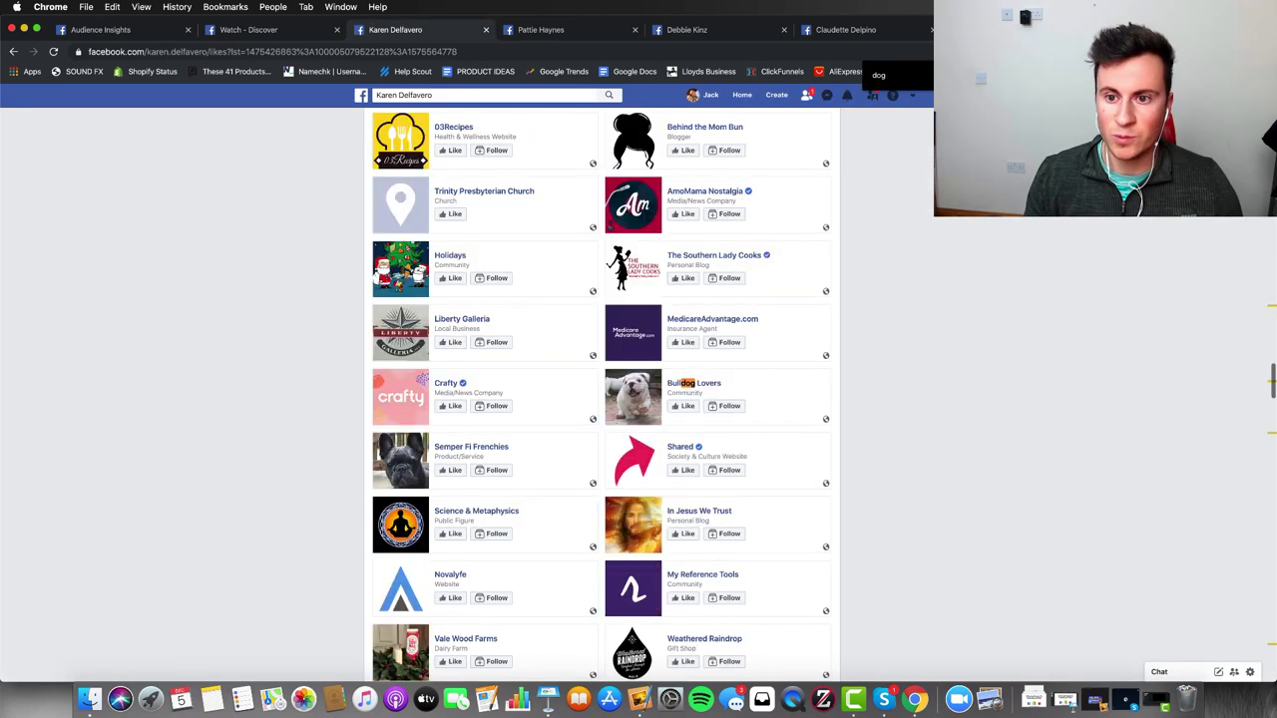
right_click(705, 389)
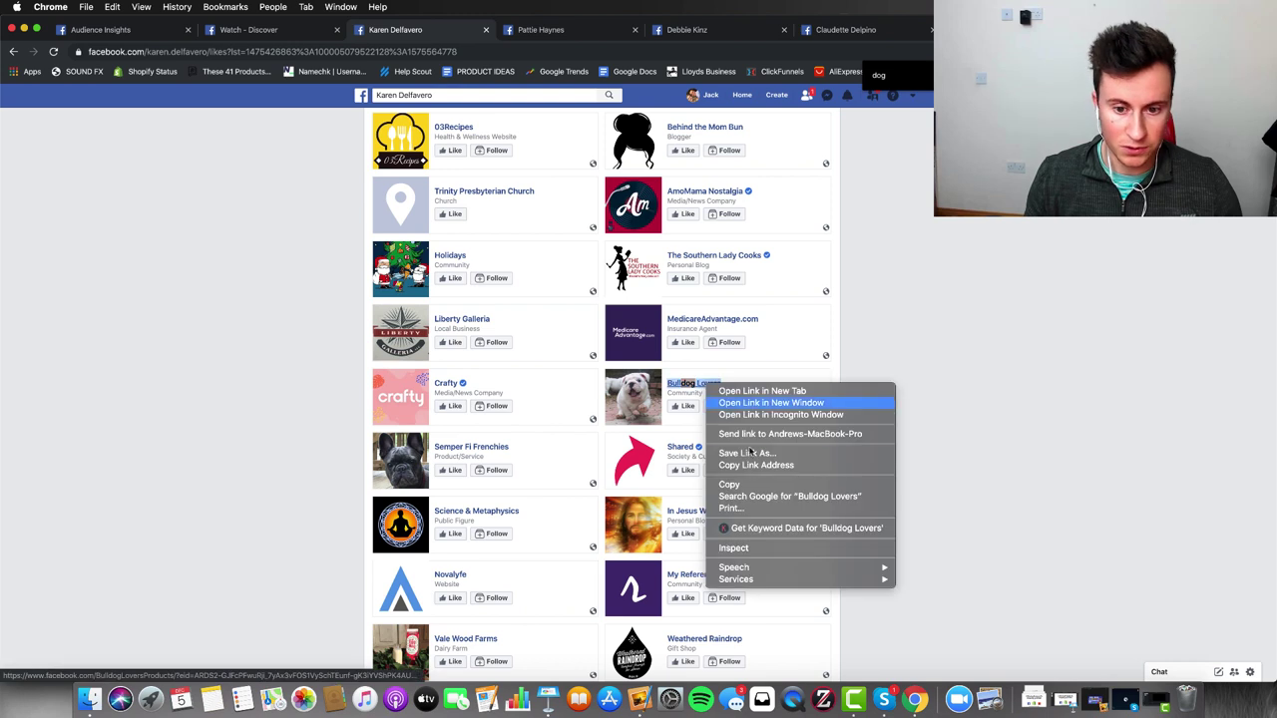
click(738, 485)
key(super+shift+bracketleft)
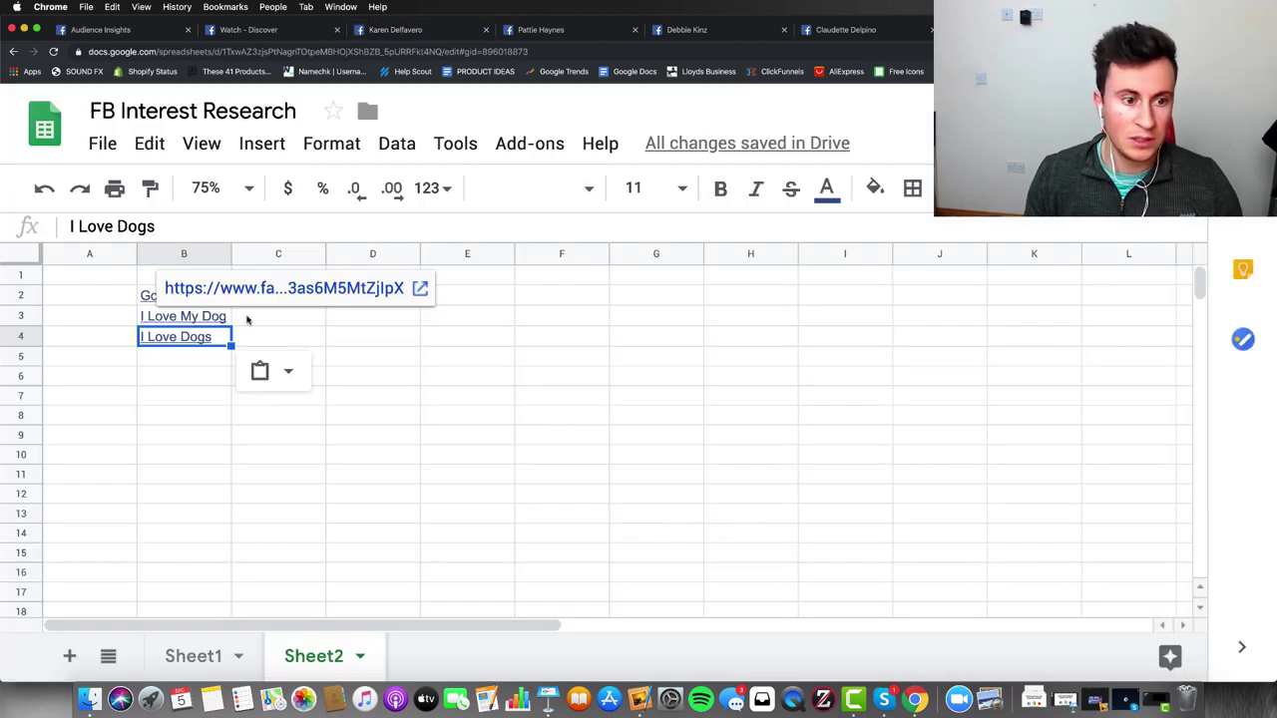
click(182, 356)
key(super+v)
click(653, 319)
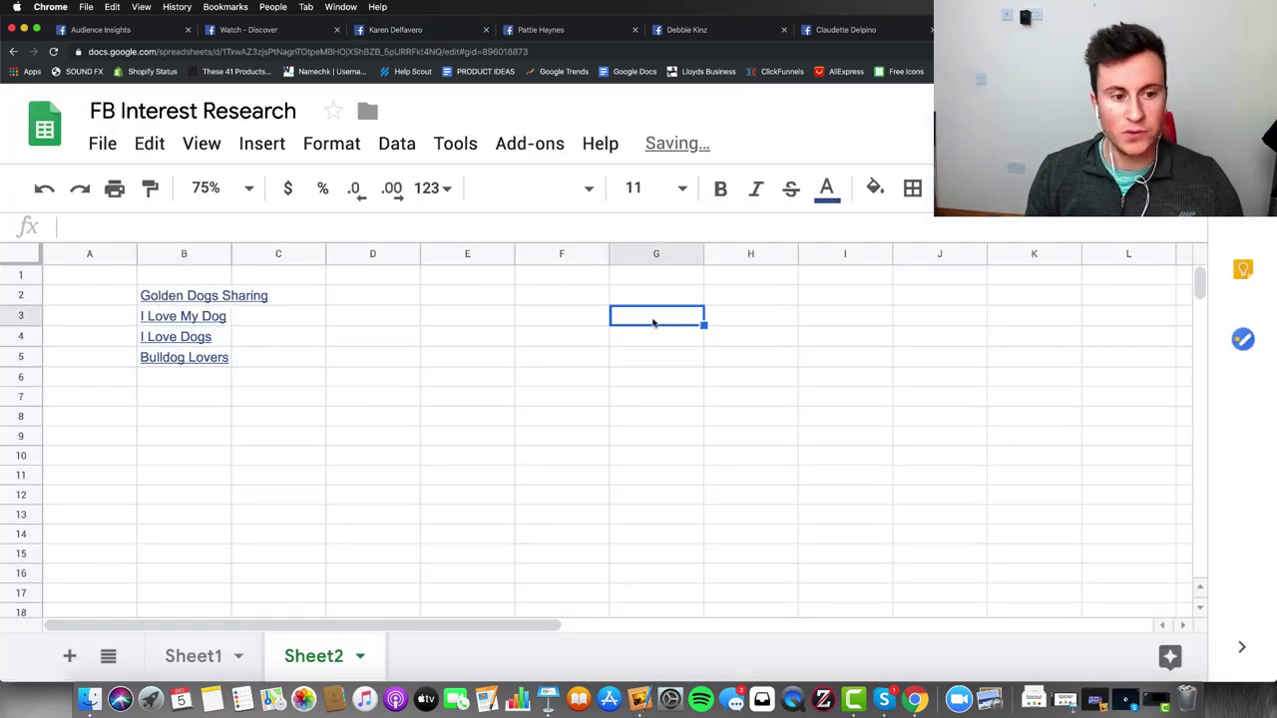
Return to the first commenter's liked pages and look further through the list for dog-related interests.
click(429, 35)
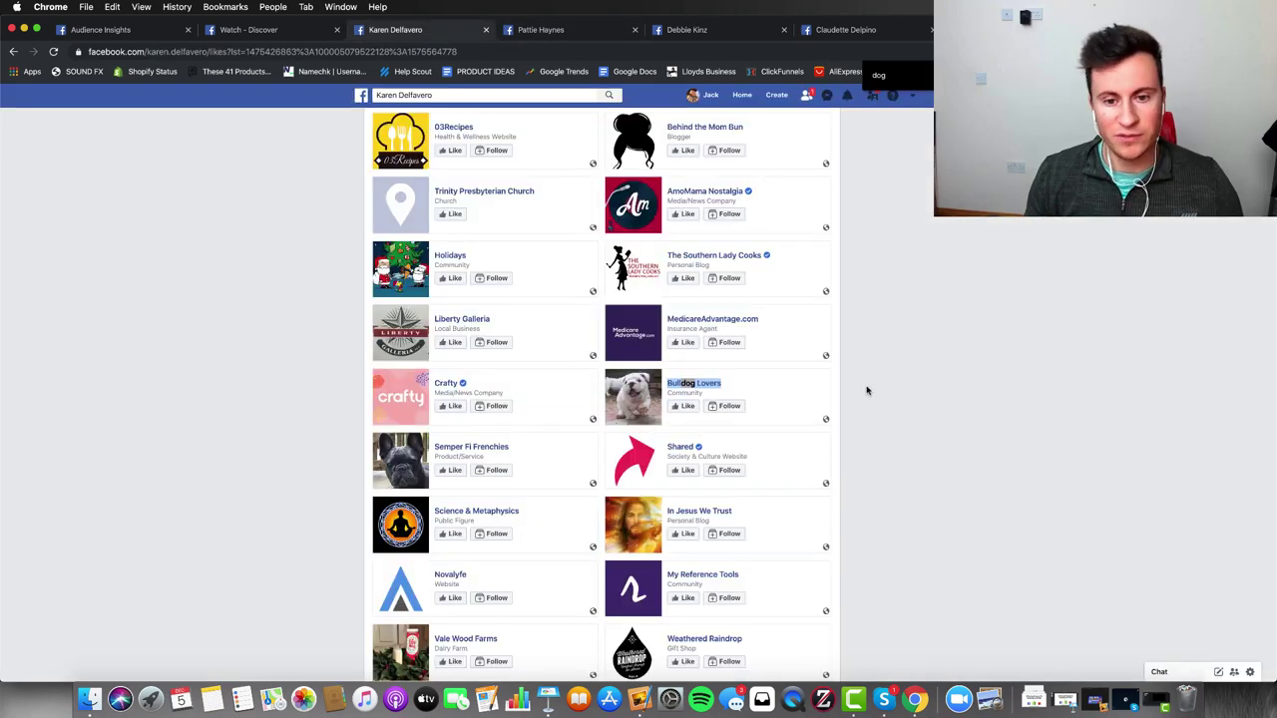
scroll(867, 390, down, 20)
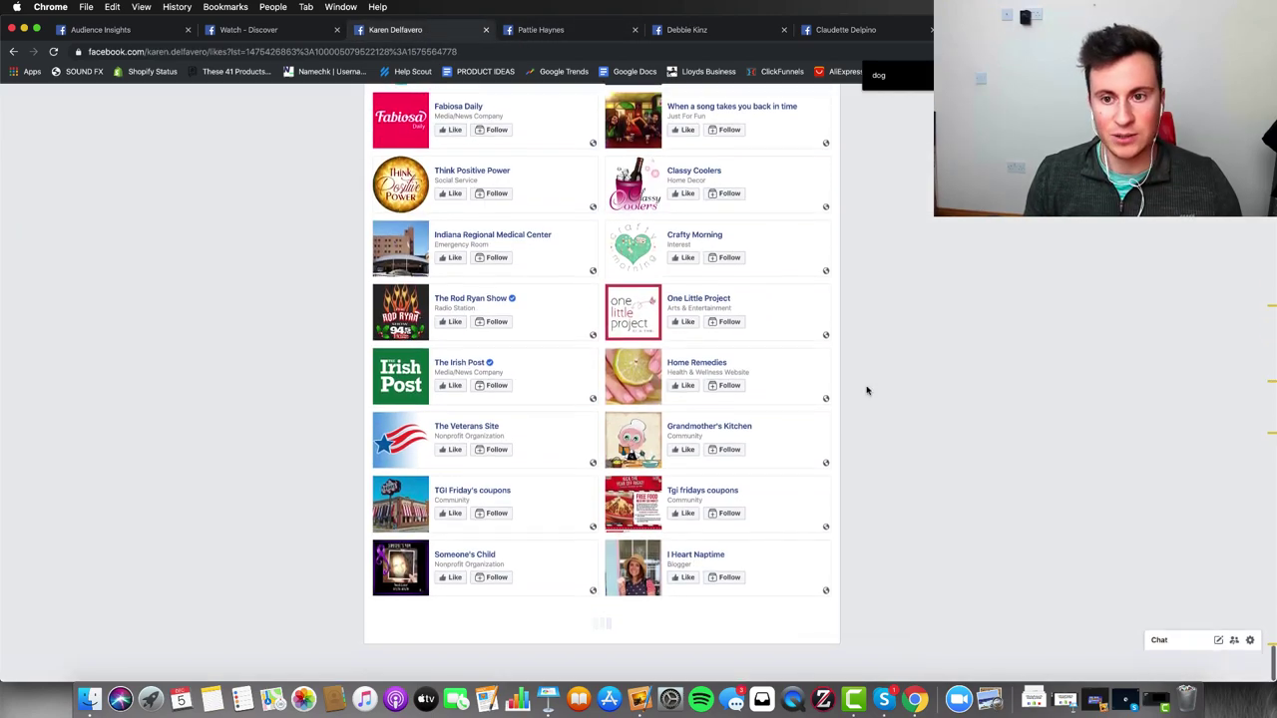
scroll(867, 390, up, 2)
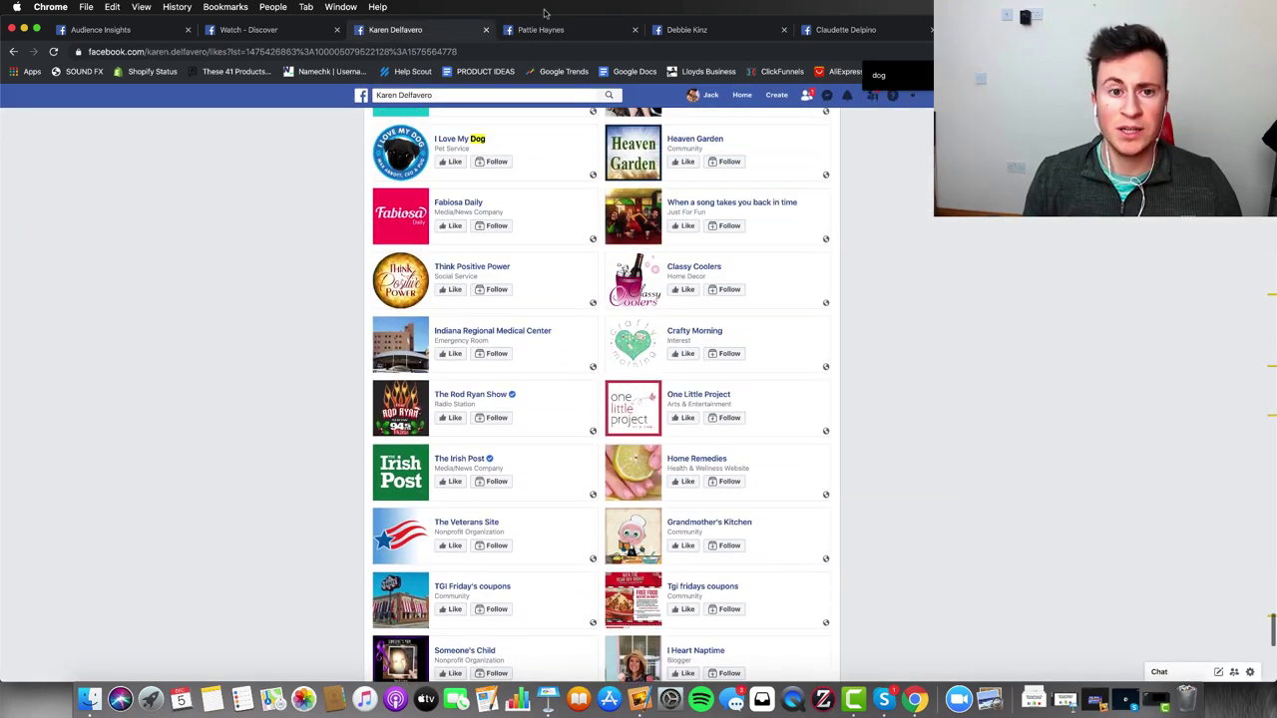
Check the second commenter's profile for a public likes section, and move on to the third commenter's profile.
click(540, 38)
click(689, 297)
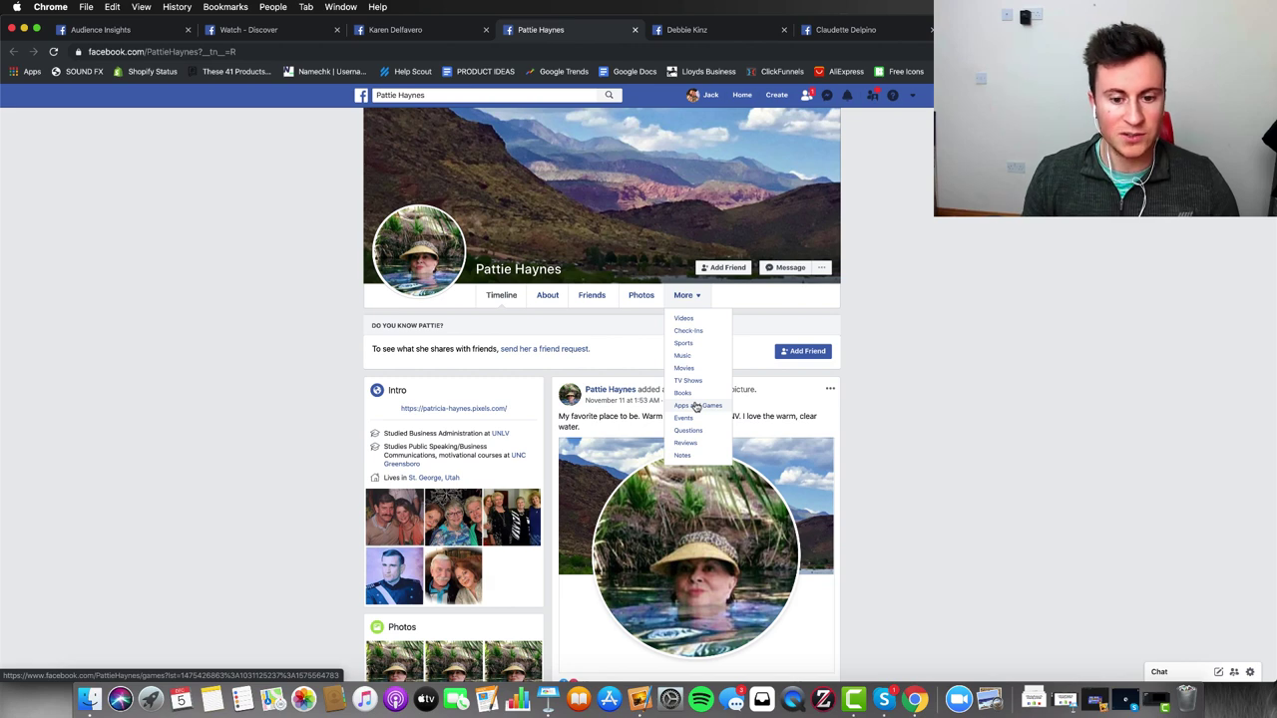
click(635, 29)
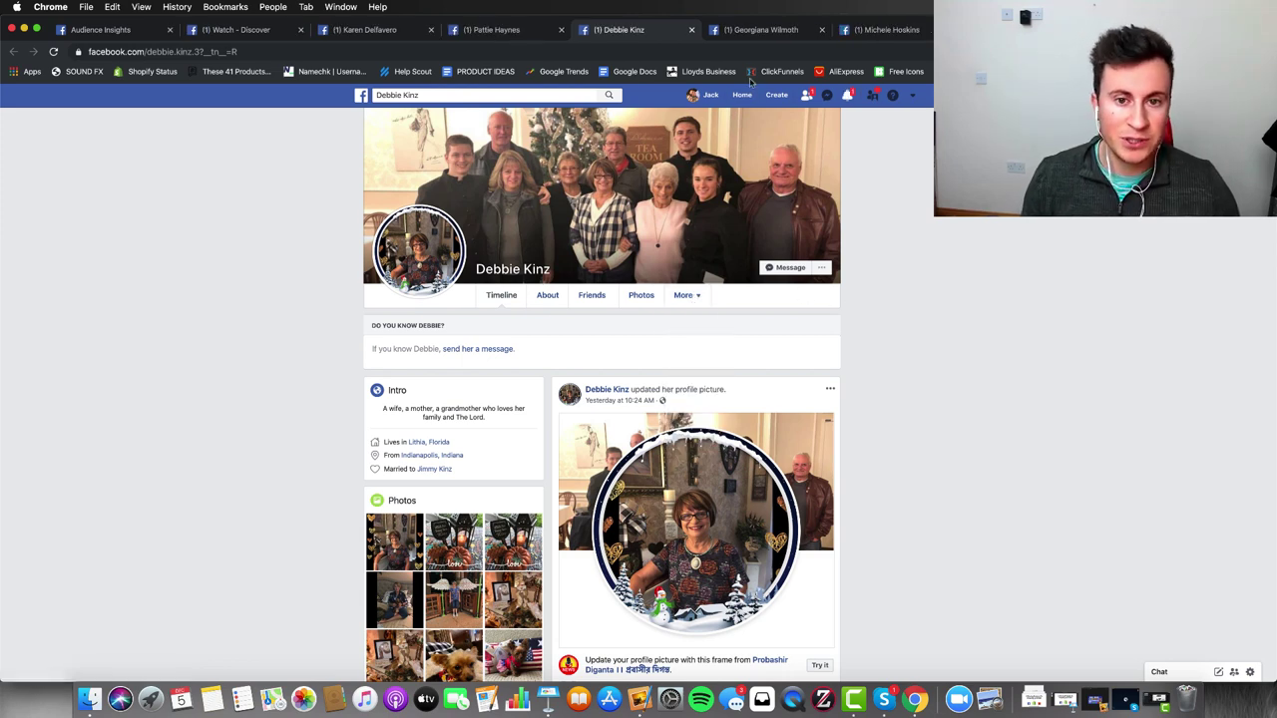
Switch to the commenter's profile with the sleeping dog cover photo and show the list of pages they like.
click(752, 34)
scroll(869, 256, down, 1)
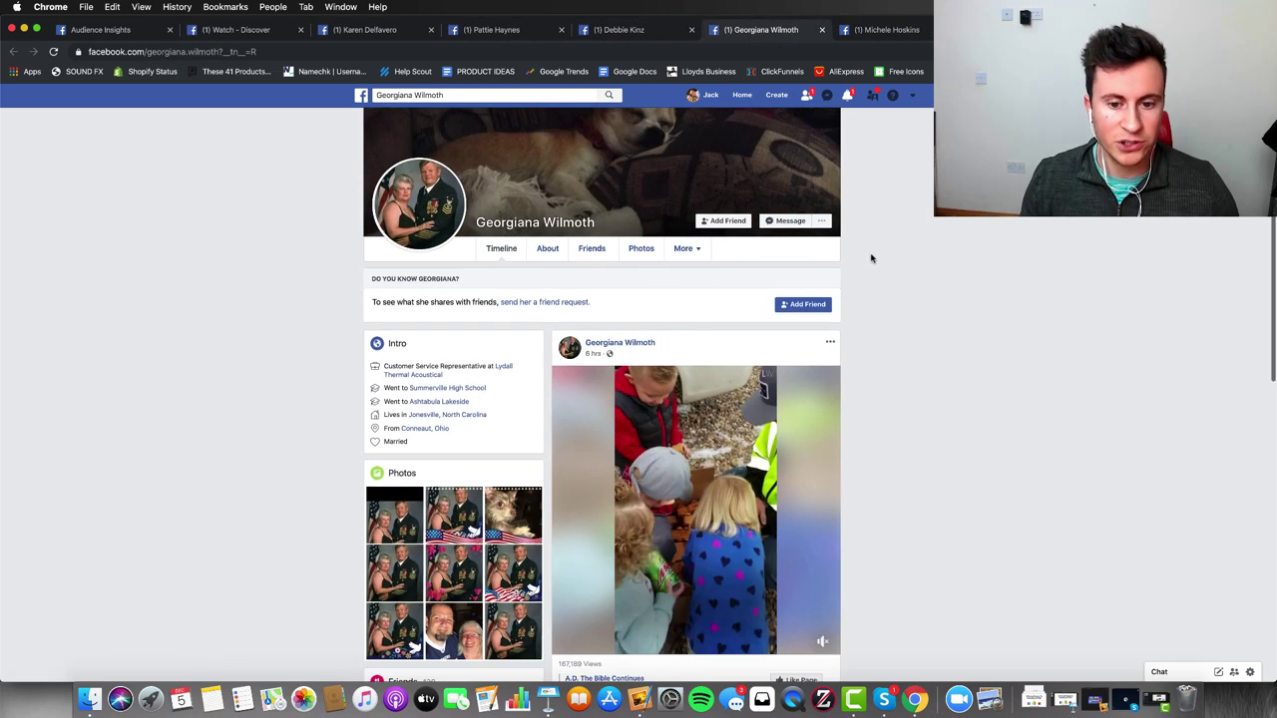
mouse_move(684, 245)
click(682, 360)
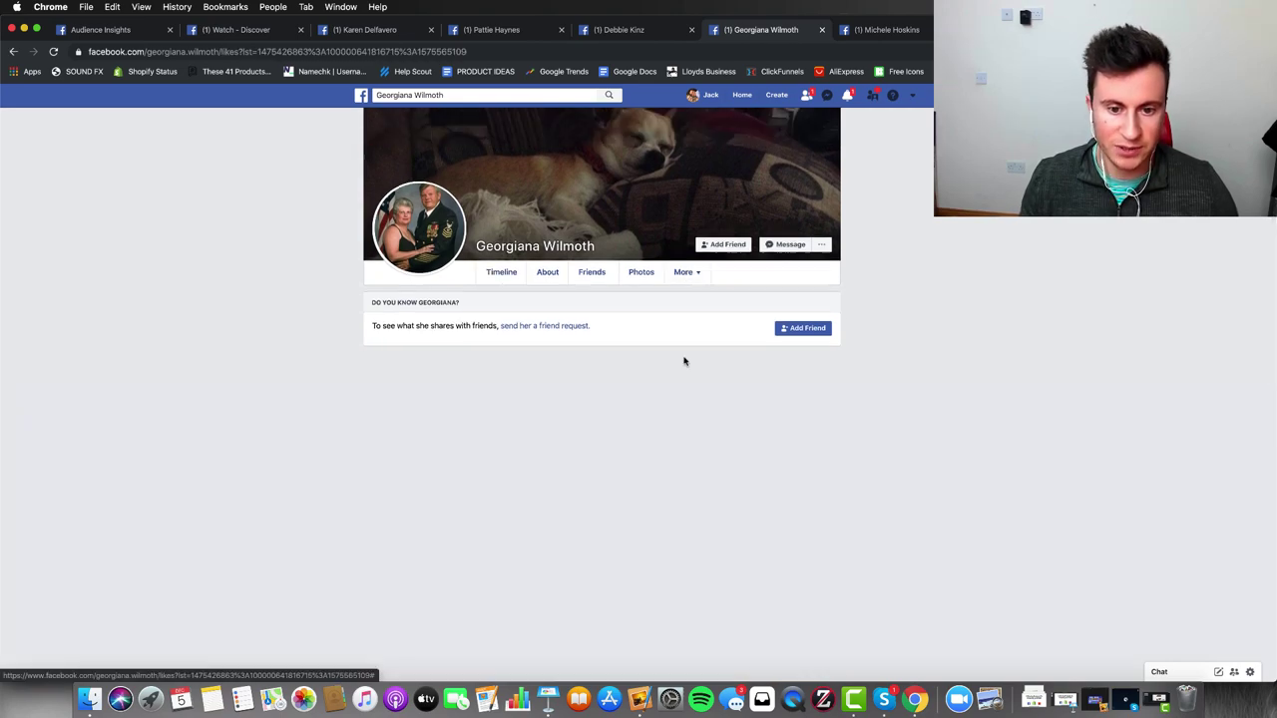
Examine this commenter's liked pages for dog-related pages, including ones without "dog" in their name.
scroll(855, 319, down, 15)
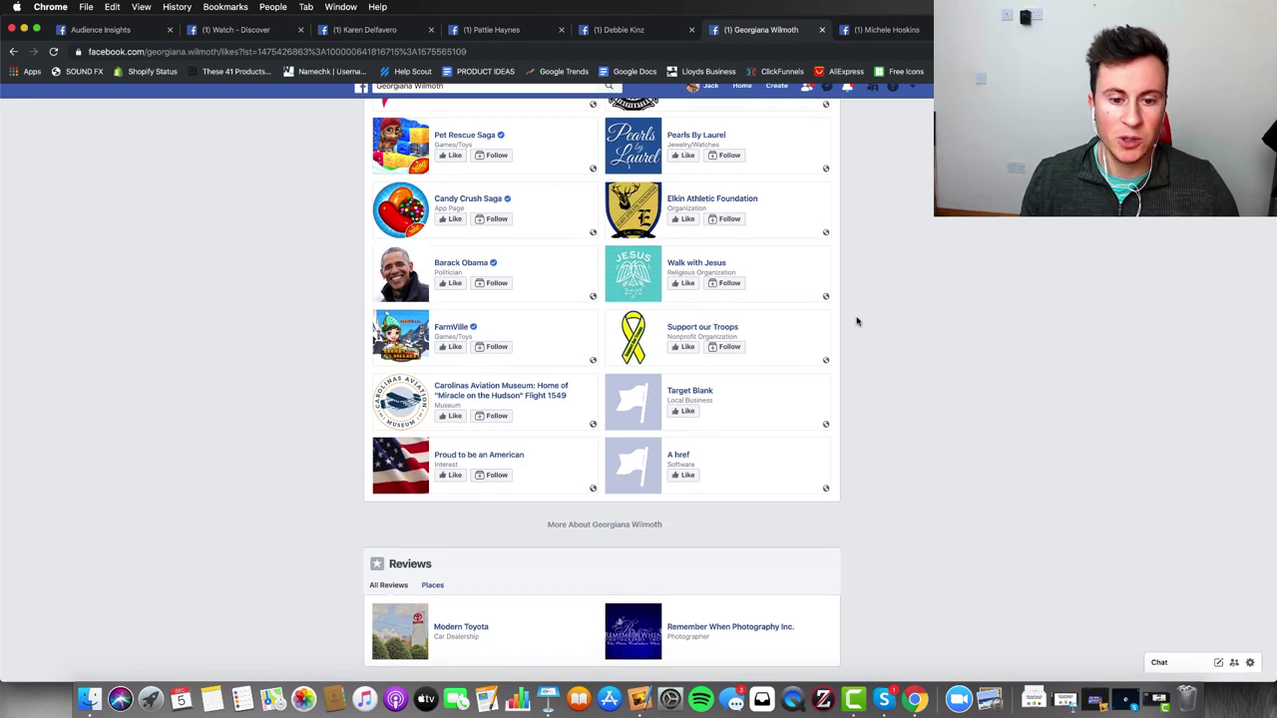
scroll(856, 321, up, 10)
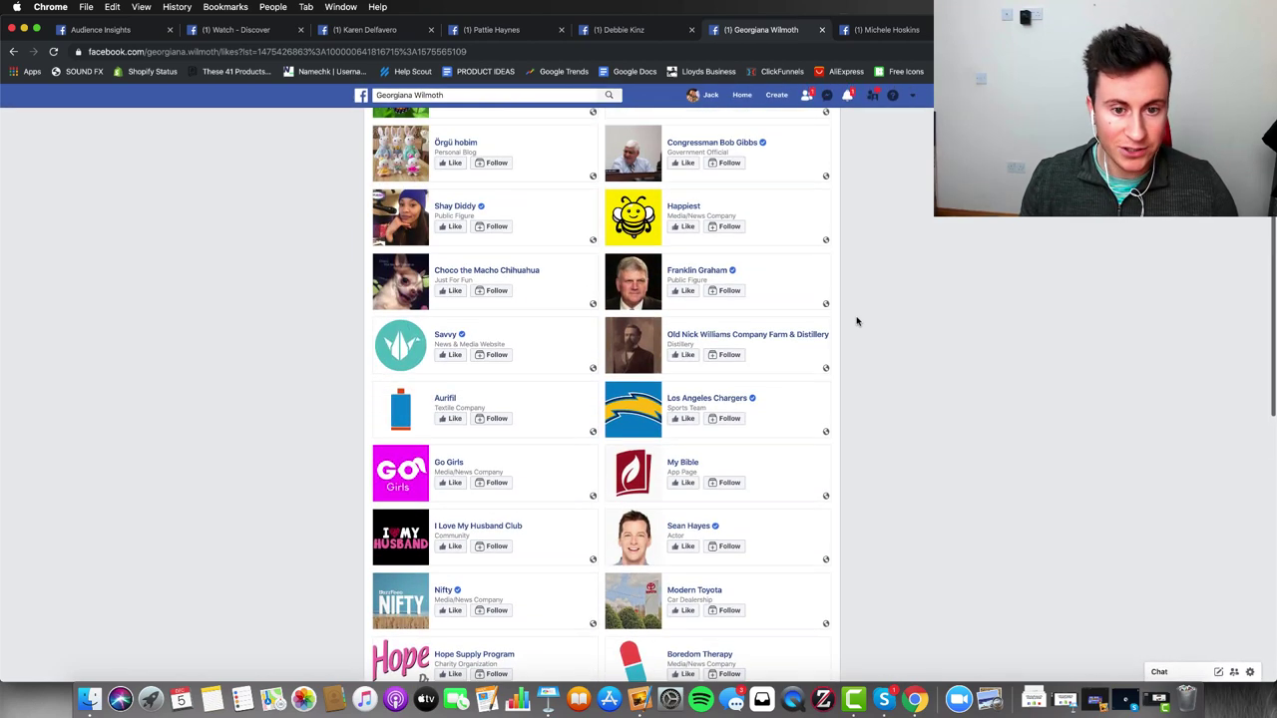
scroll(910, 297, up, 1)
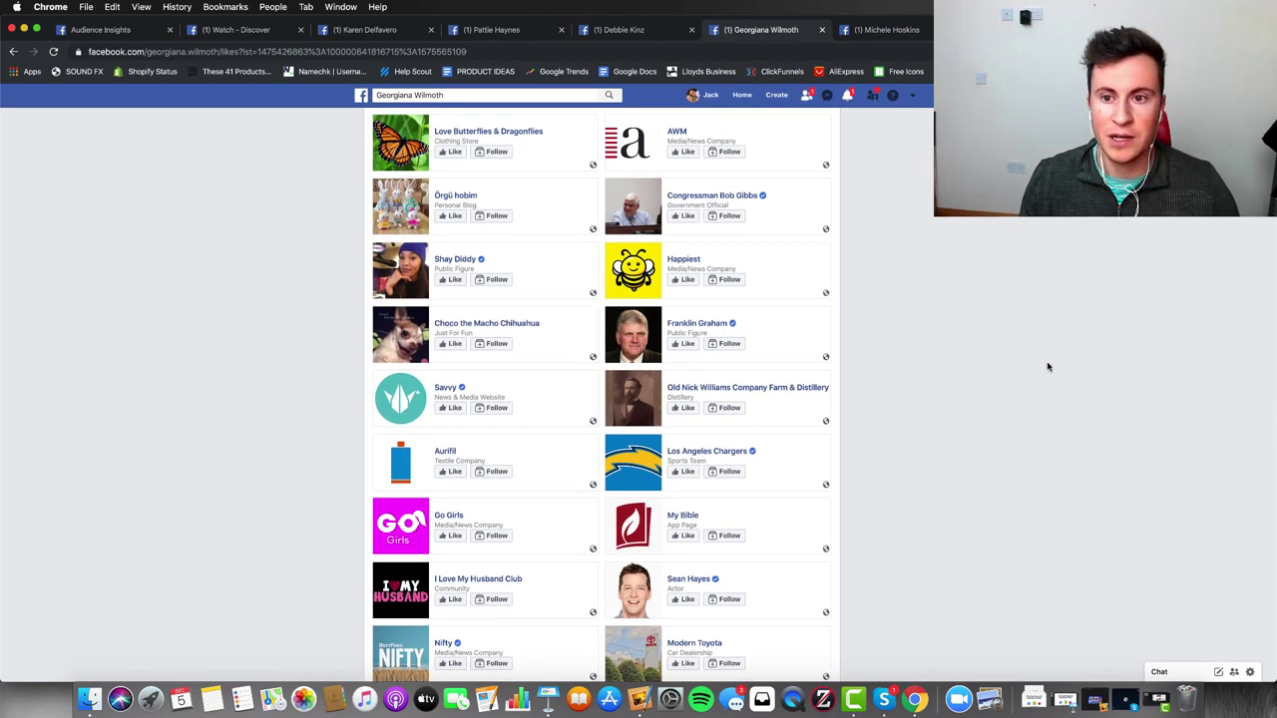
key(super+f)
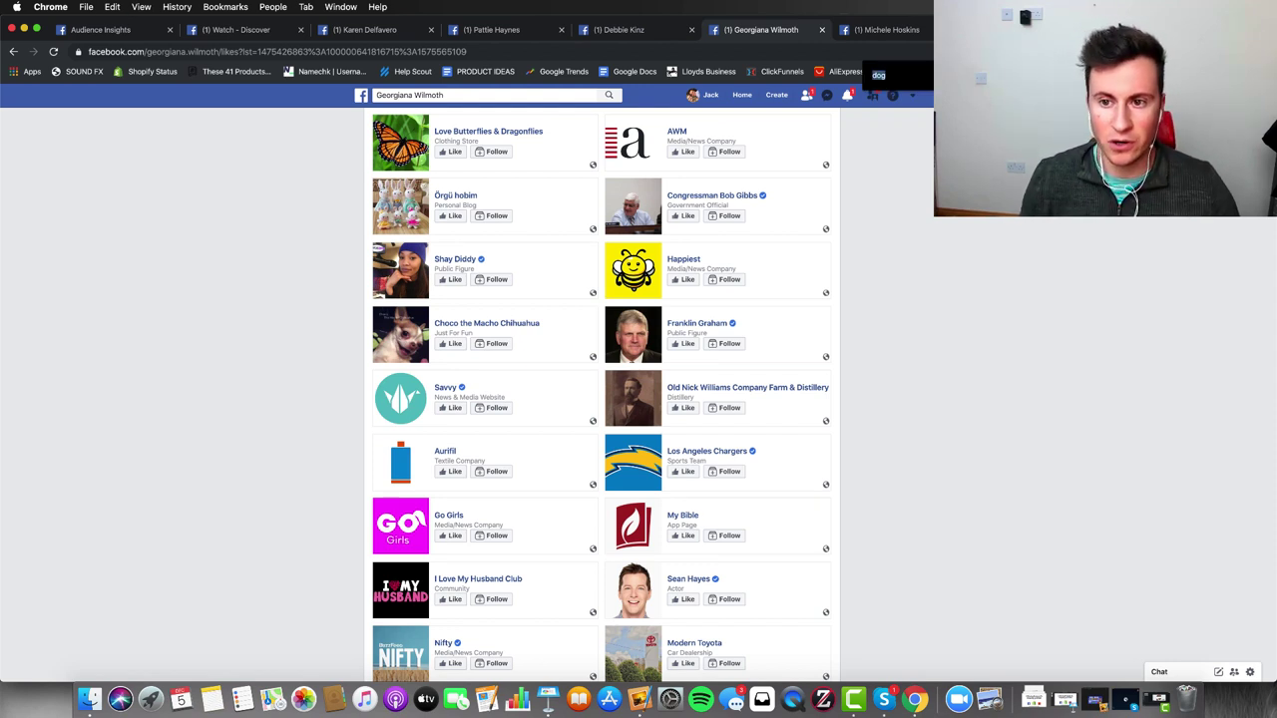
key(Escape)
scroll(898, 266, up, 5)
scroll(898, 266, down, 5)
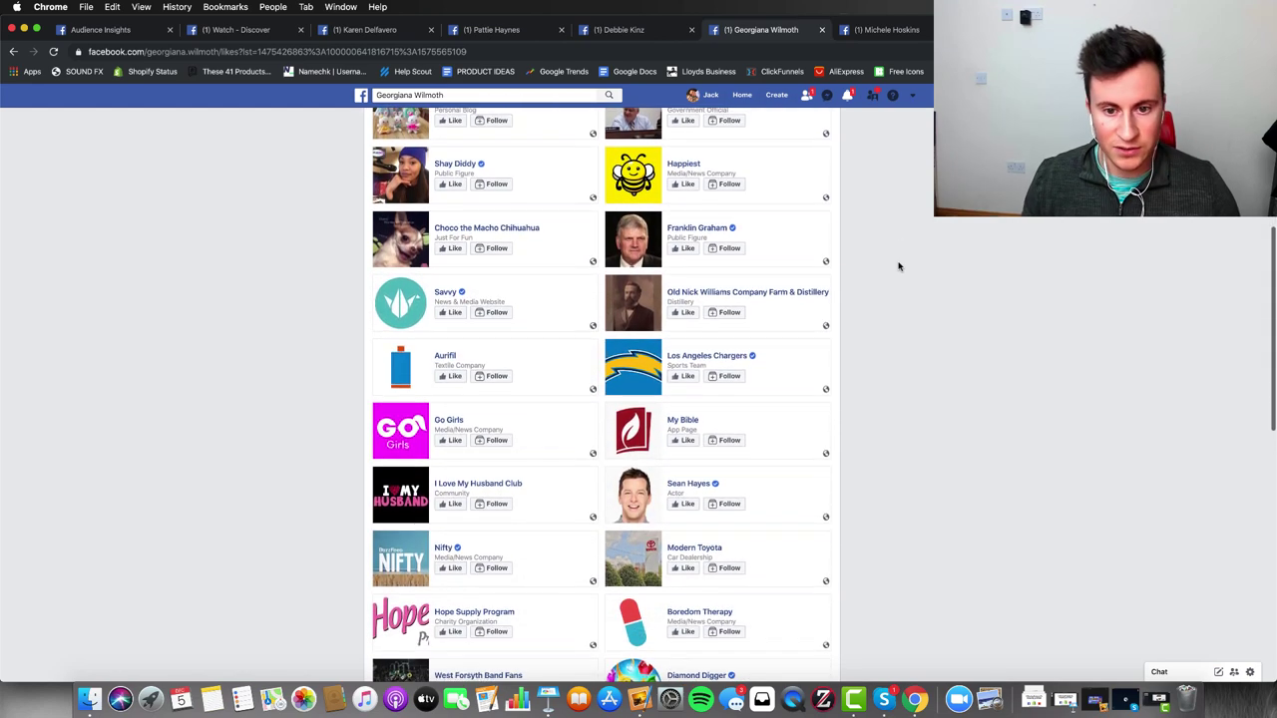
Copy the Choco the Macho Chihuahua page name from the liked pages into cell D2 of Sheet2 in FB Interest Research.
drag(550, 228, 435, 219)
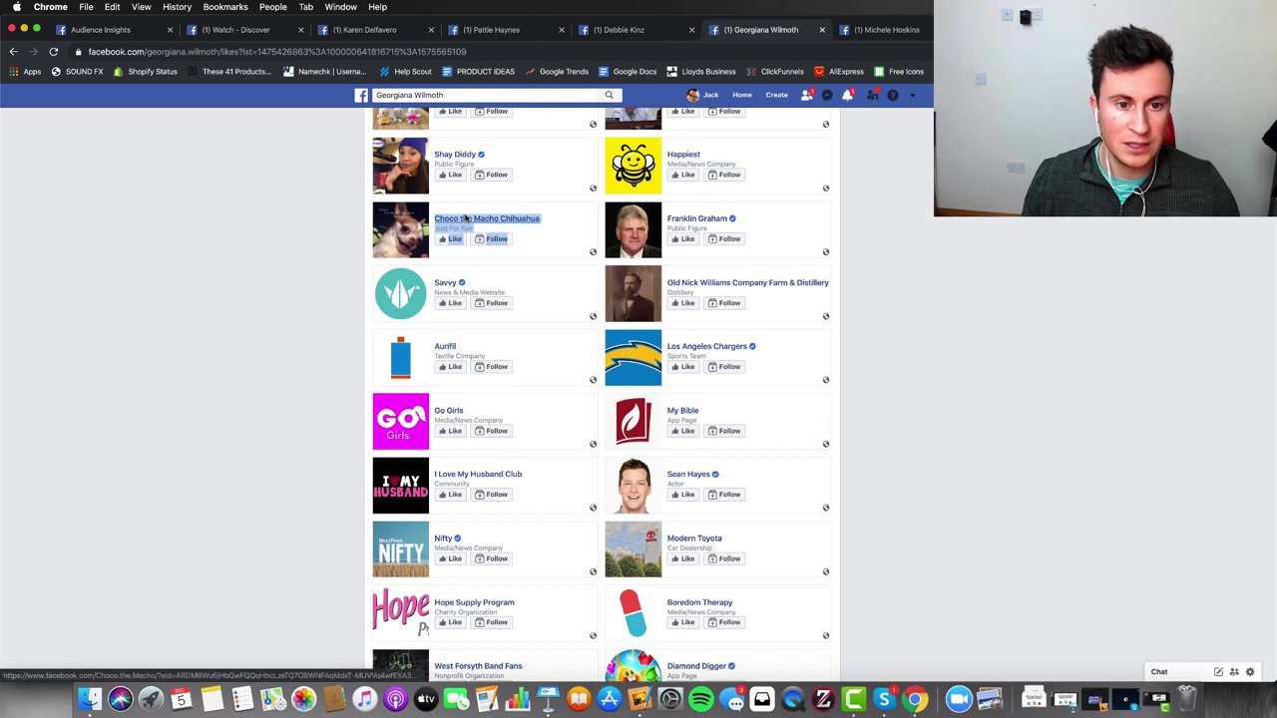
right_click(461, 213)
click(489, 313)
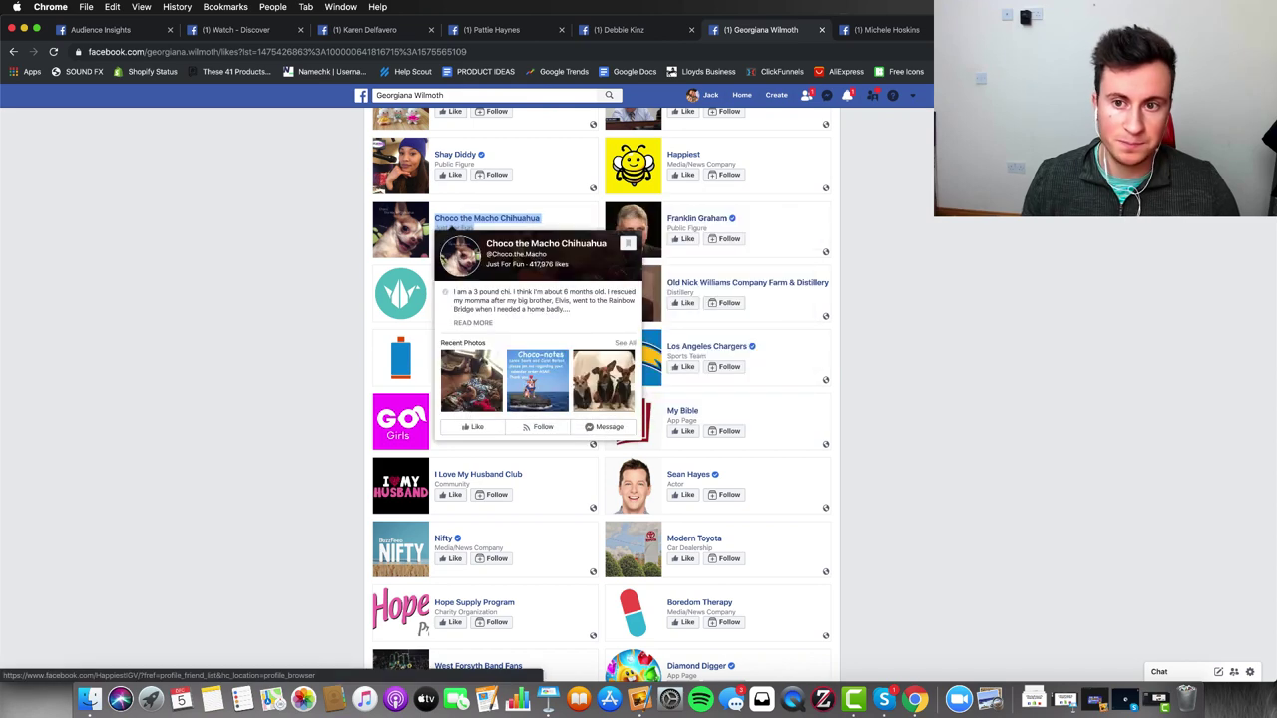
key(super+grave)
click(386, 297)
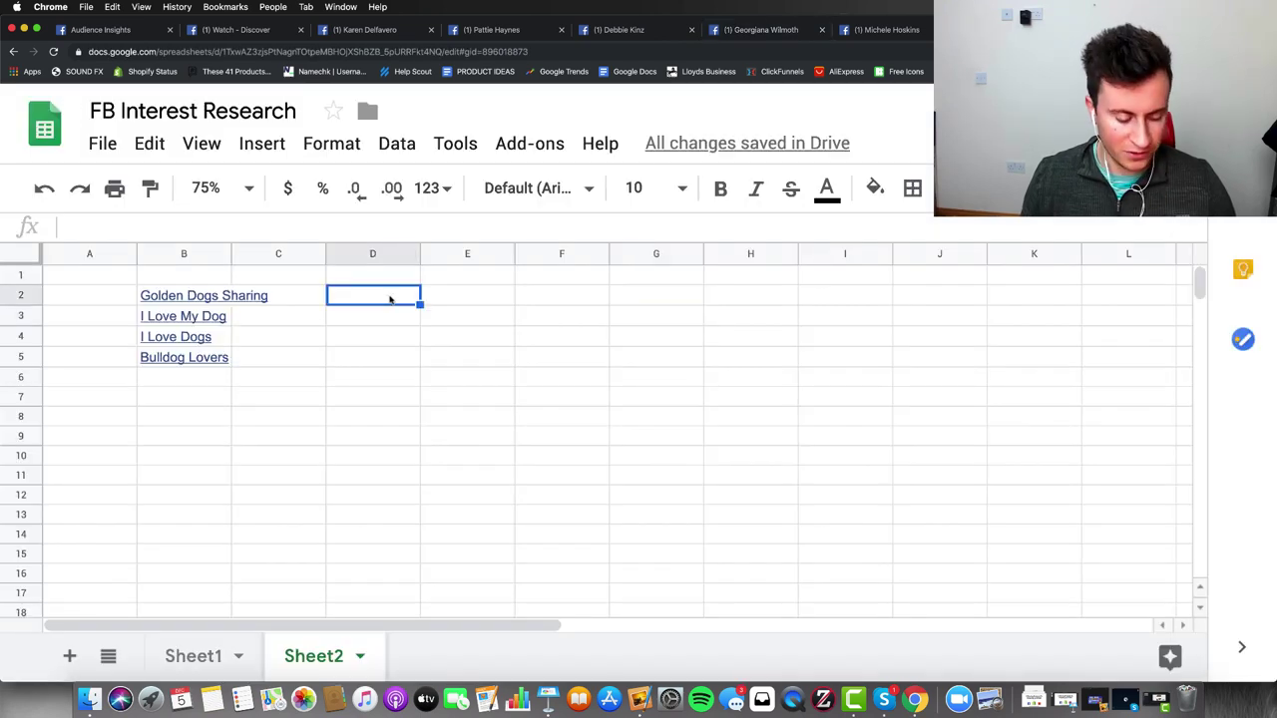
key(super+v)
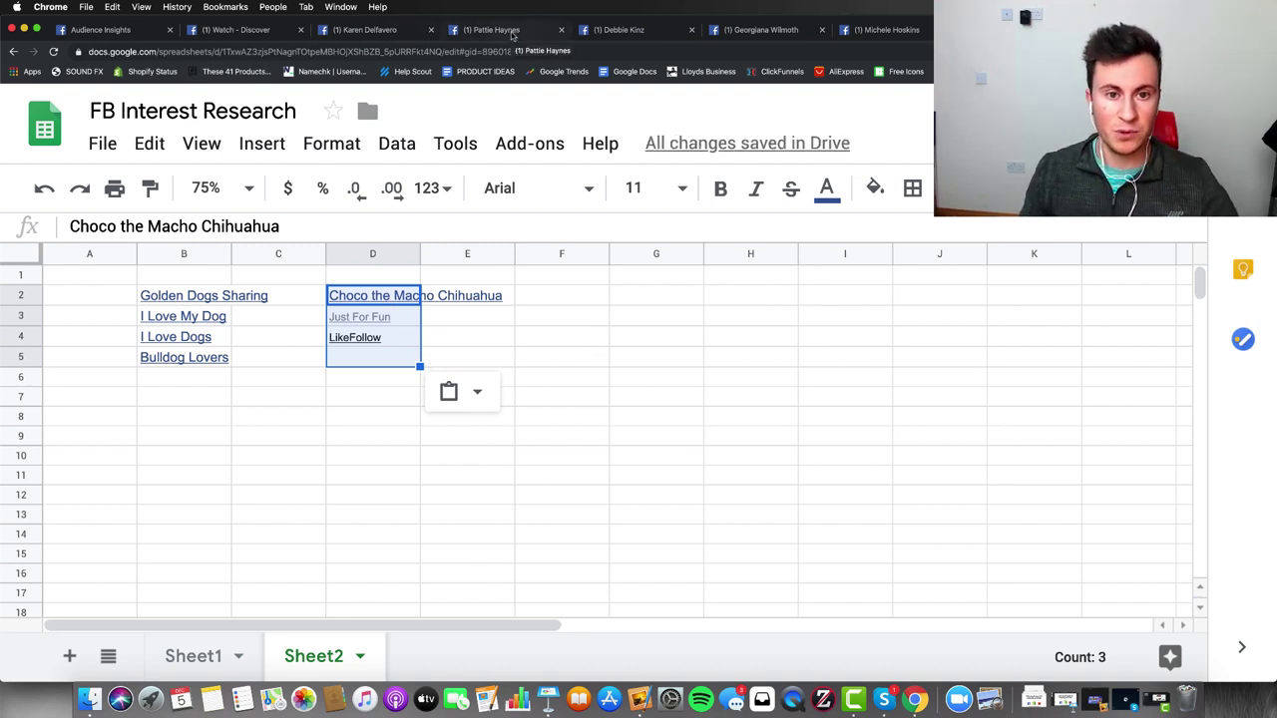
Recheck the second and third commenters' profiles for public likes, and return to the commenter whose liked pages were just examined.
click(513, 33)
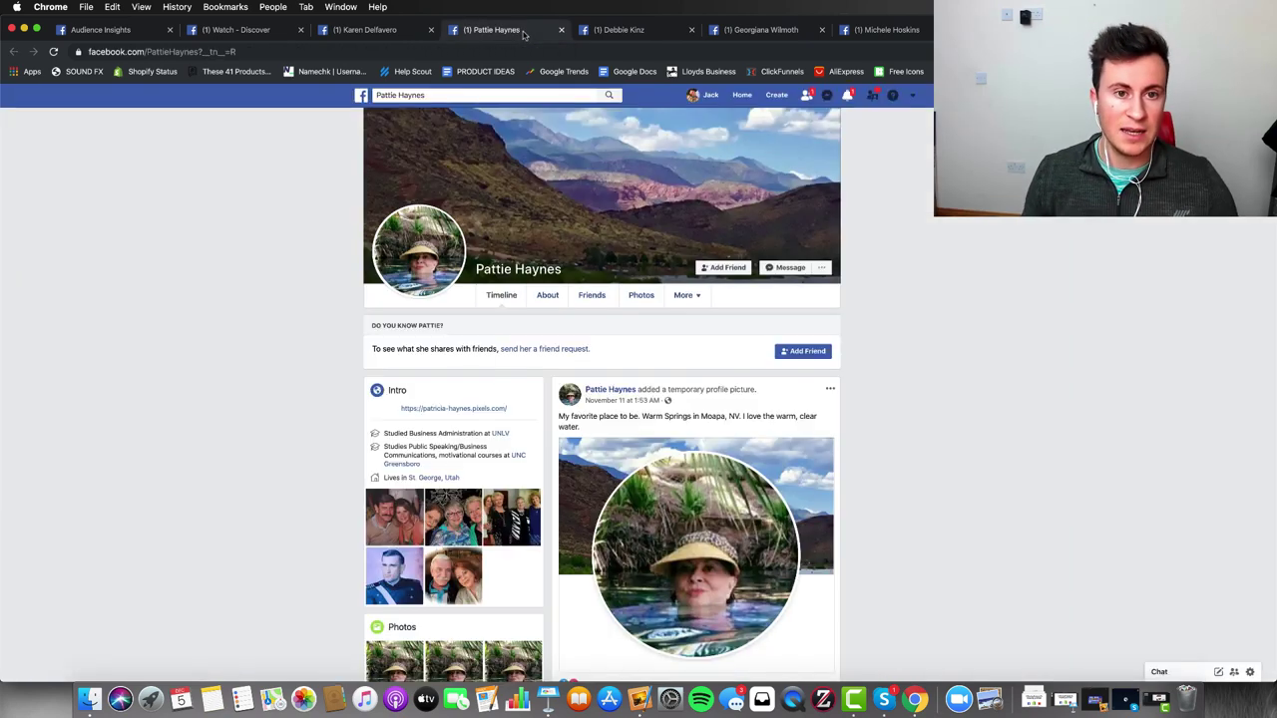
click(611, 32)
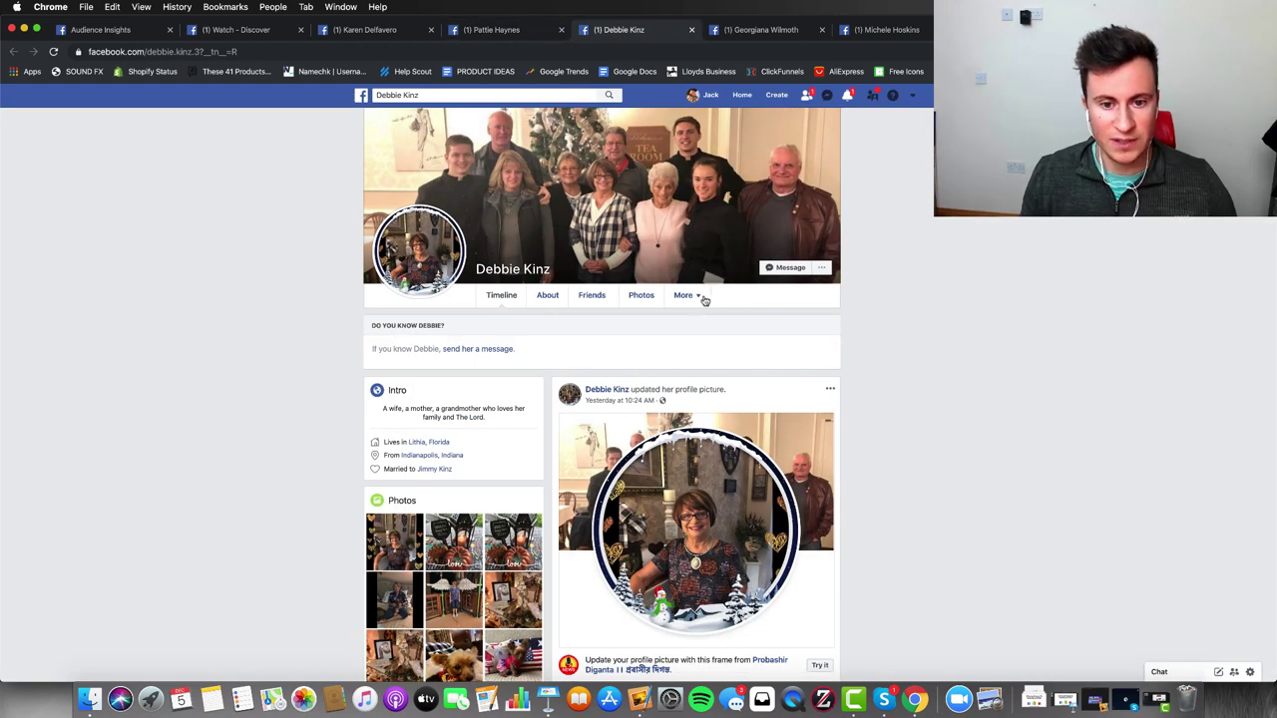
scroll(887, 366, down, 3)
scroll(887, 366, up, 3)
key(ctrl+Tab)
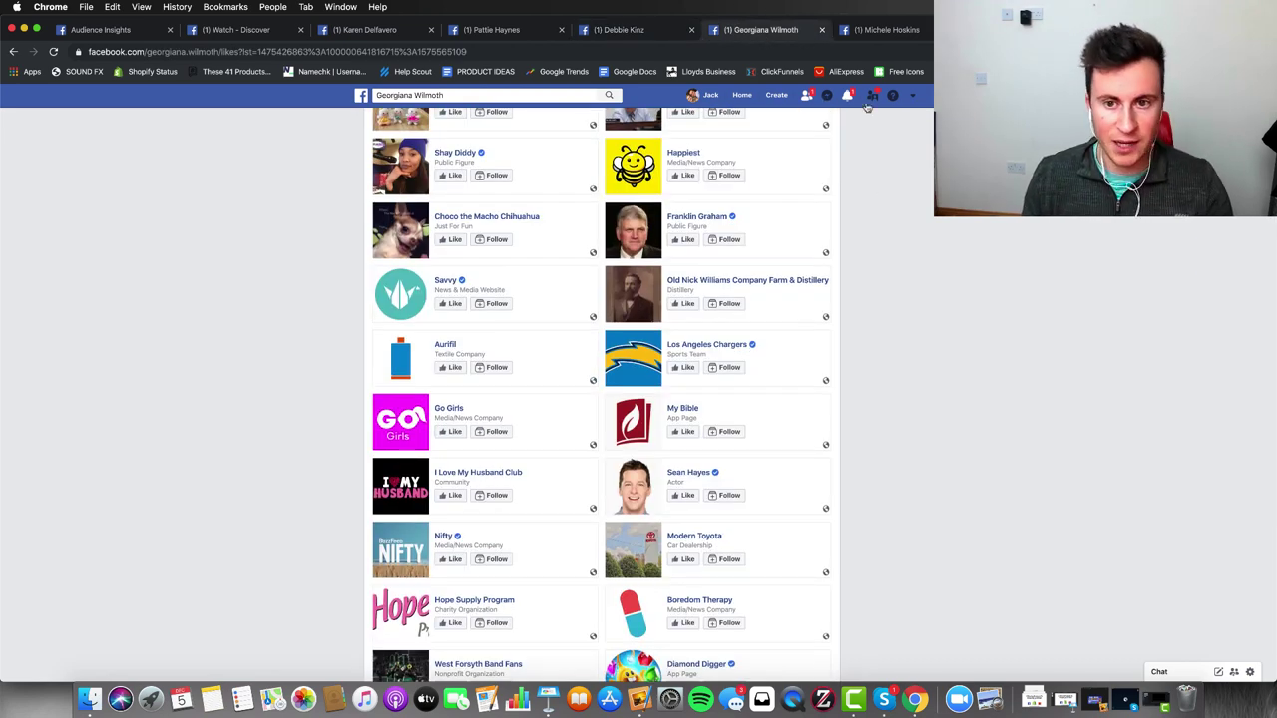
Switch to the following commenter's profile and show all the pages they like.
click(882, 34)
scroll(904, 340, down, 1)
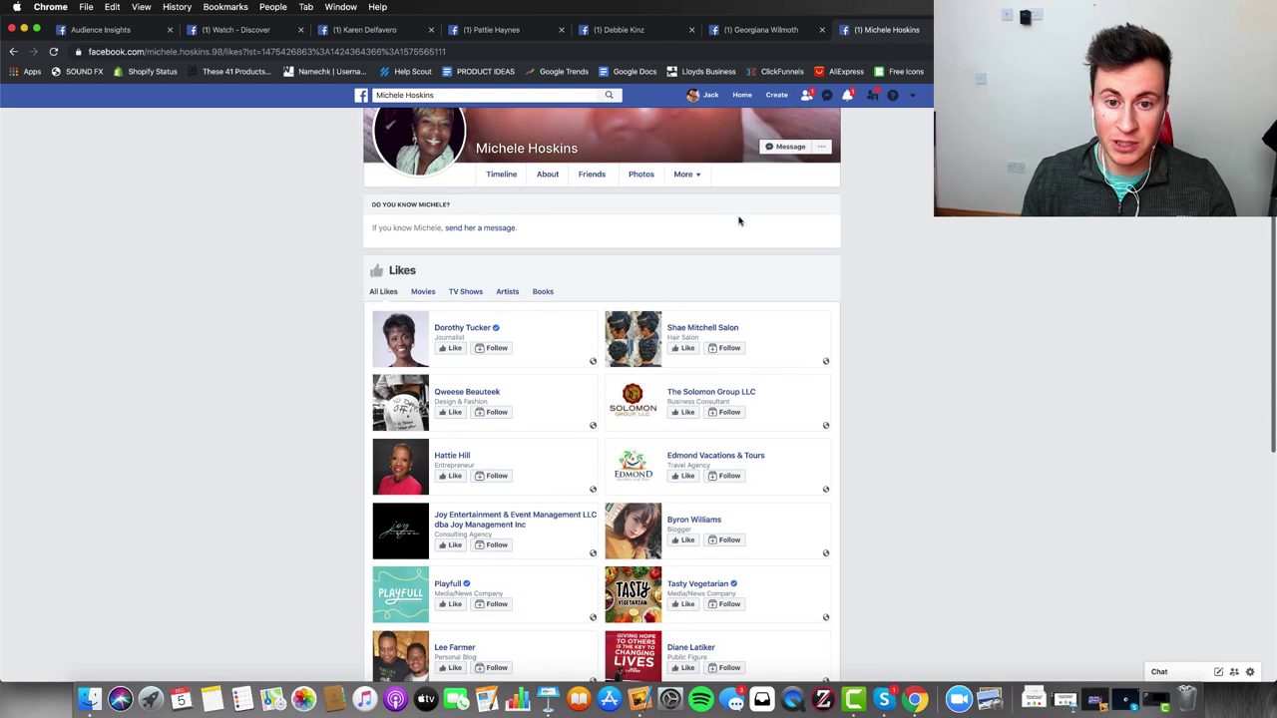
click(692, 177)
click(695, 297)
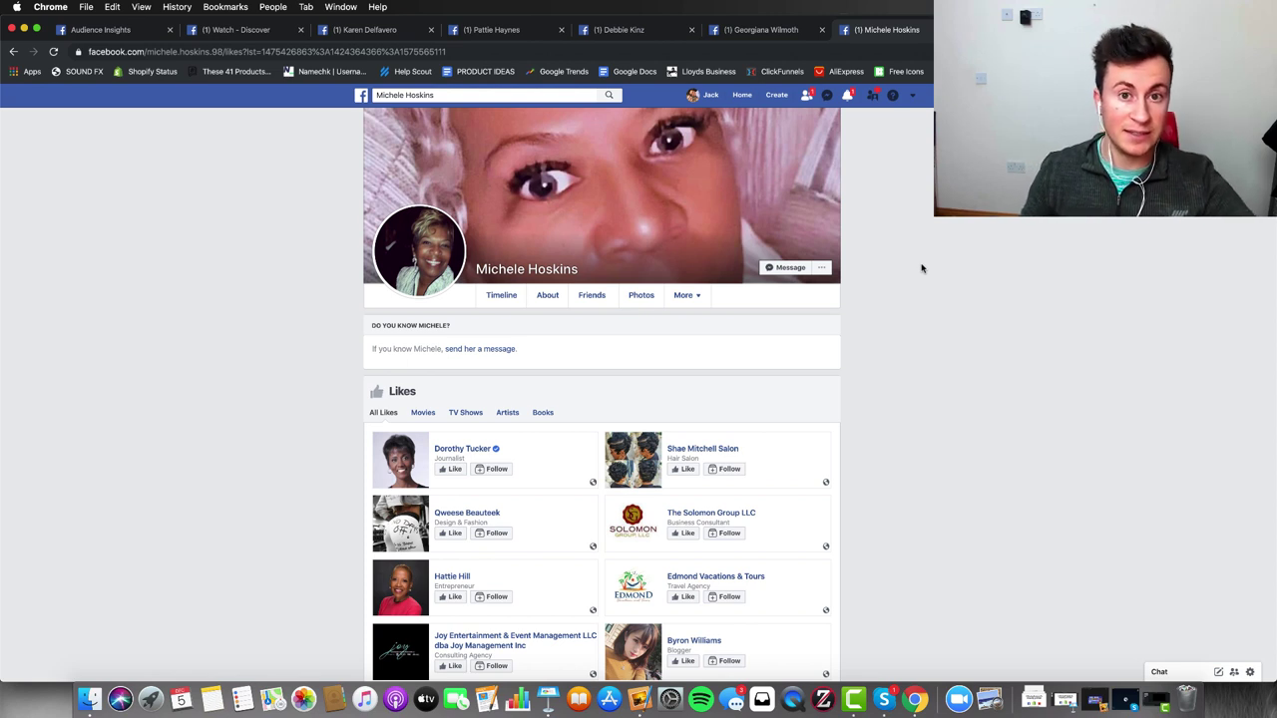
Look through this commenter's whole list of liked pages for dog-related interests.
scroll(922, 268, down, 2)
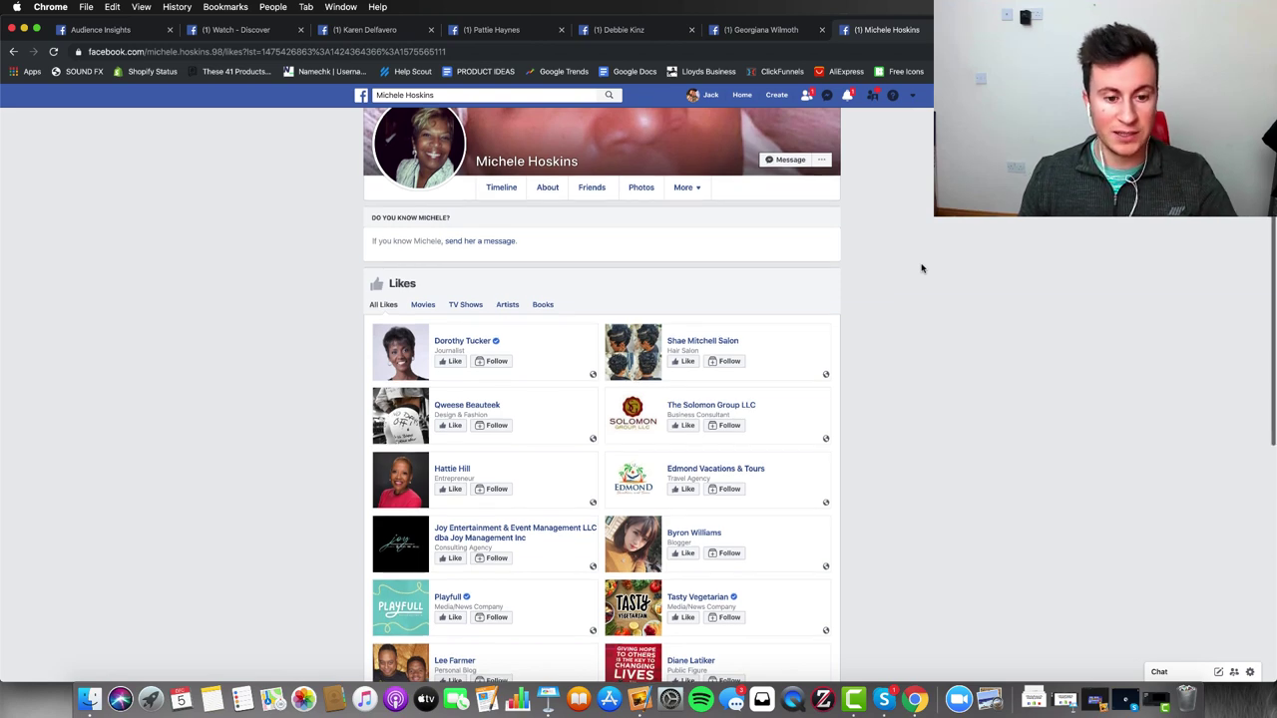
scroll(922, 267, down, 1)
scroll(902, 287, down, 20)
scroll(902, 288, down, 10)
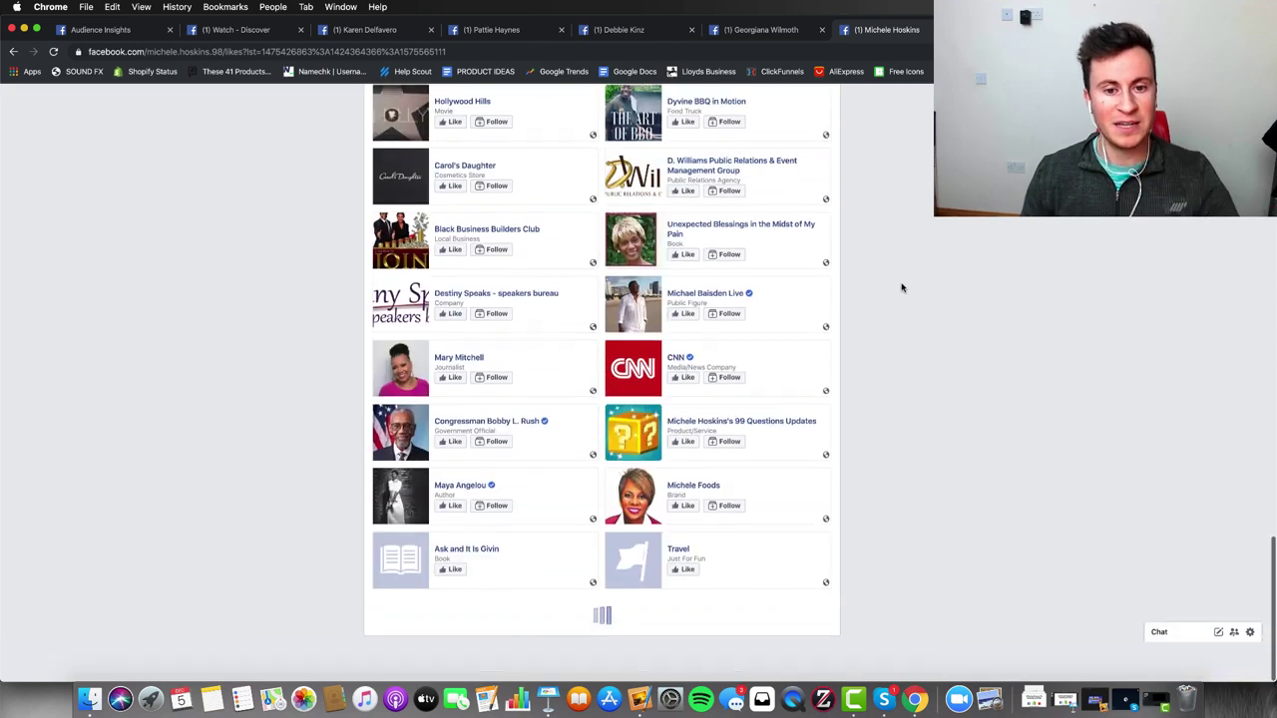
scroll(902, 287, up, 5)
scroll(928, 274, up, 1)
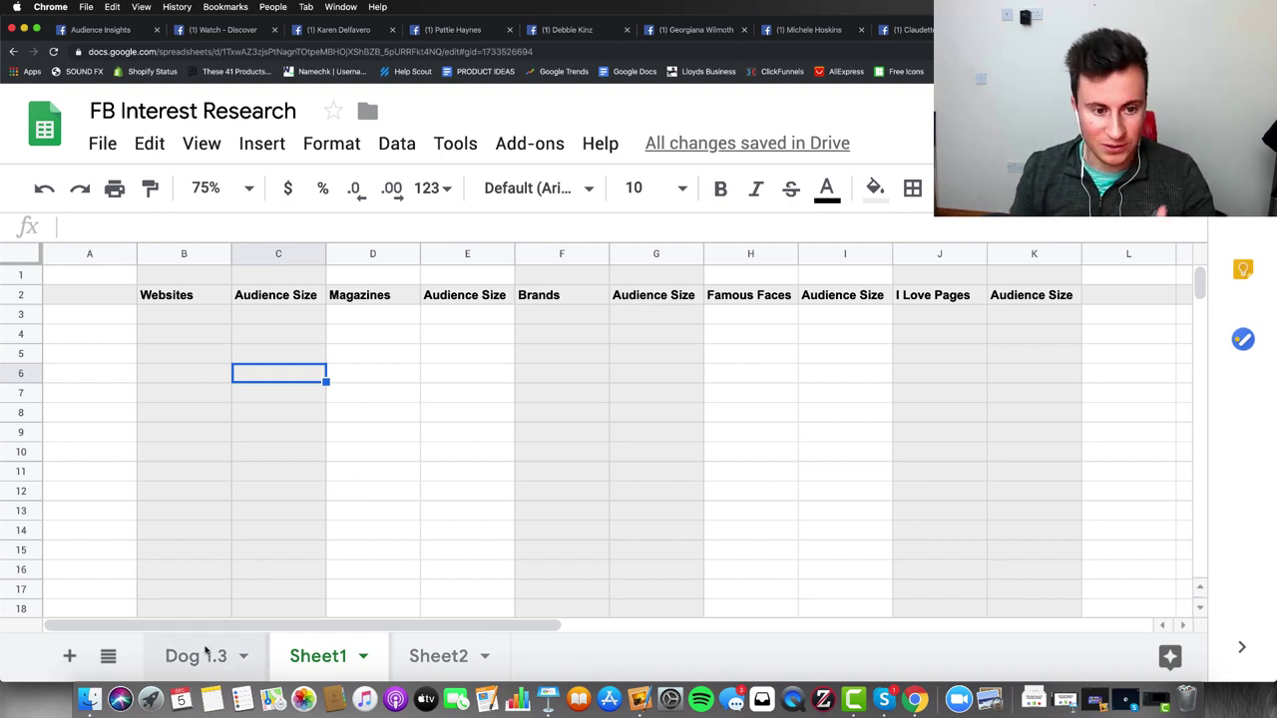
Open the Dog 1.3 sheet of the research spreadsheet and review the Websites interests with their audience sizes.
click(204, 652)
scroll(275, 424, down, 2)
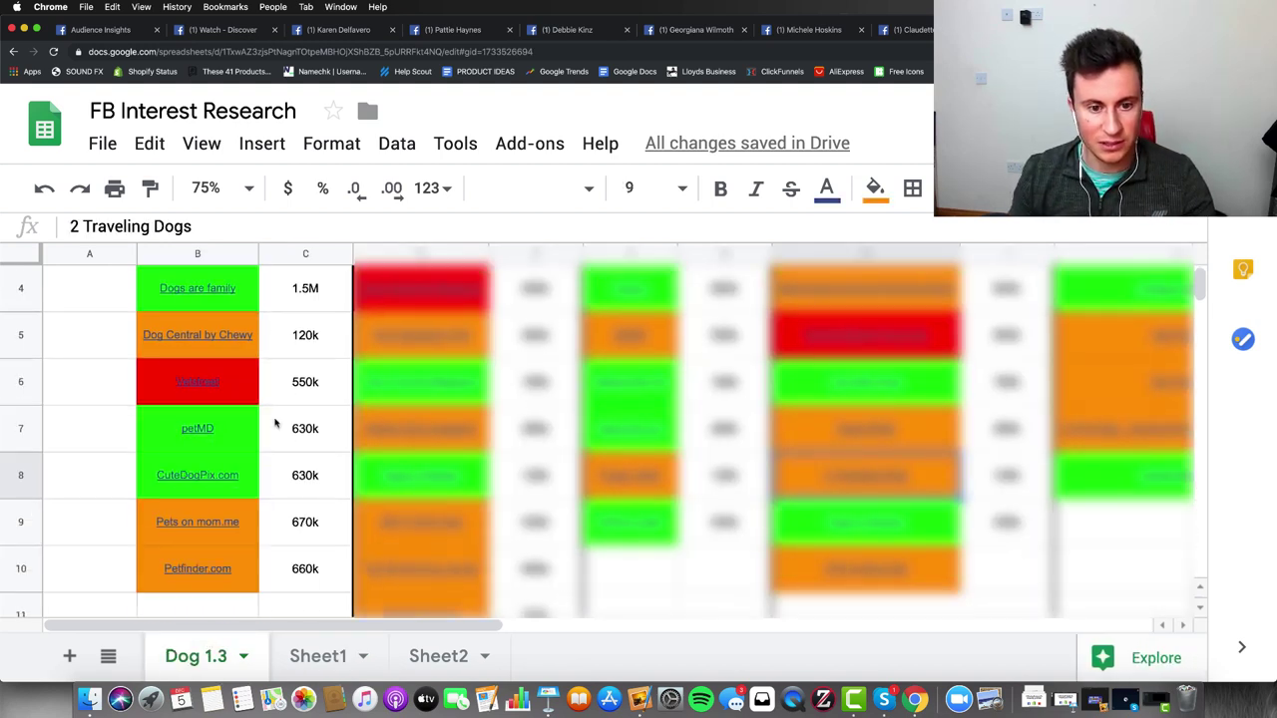
scroll(275, 424, up, 2)
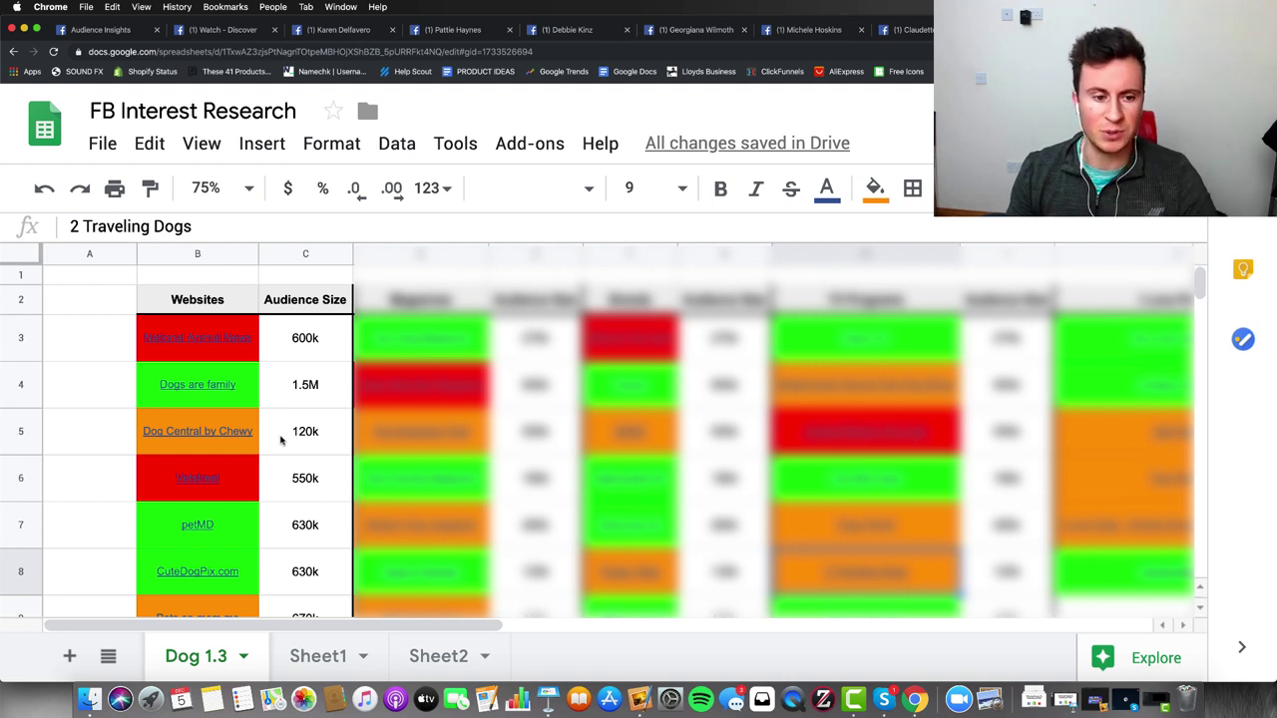
key(Down)
key(Left)
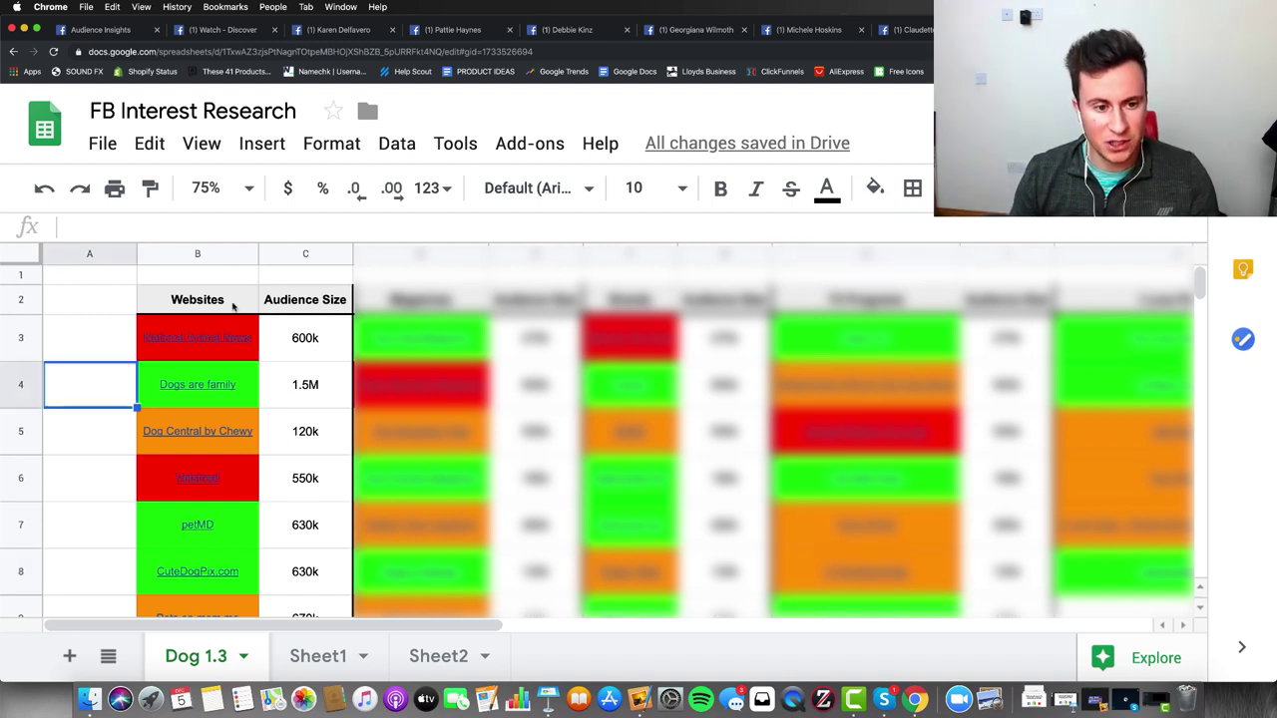
Follow the Dog Central by Chewy link to check the page's likes, close it, and compare with the recorded audience size.
click(213, 431)
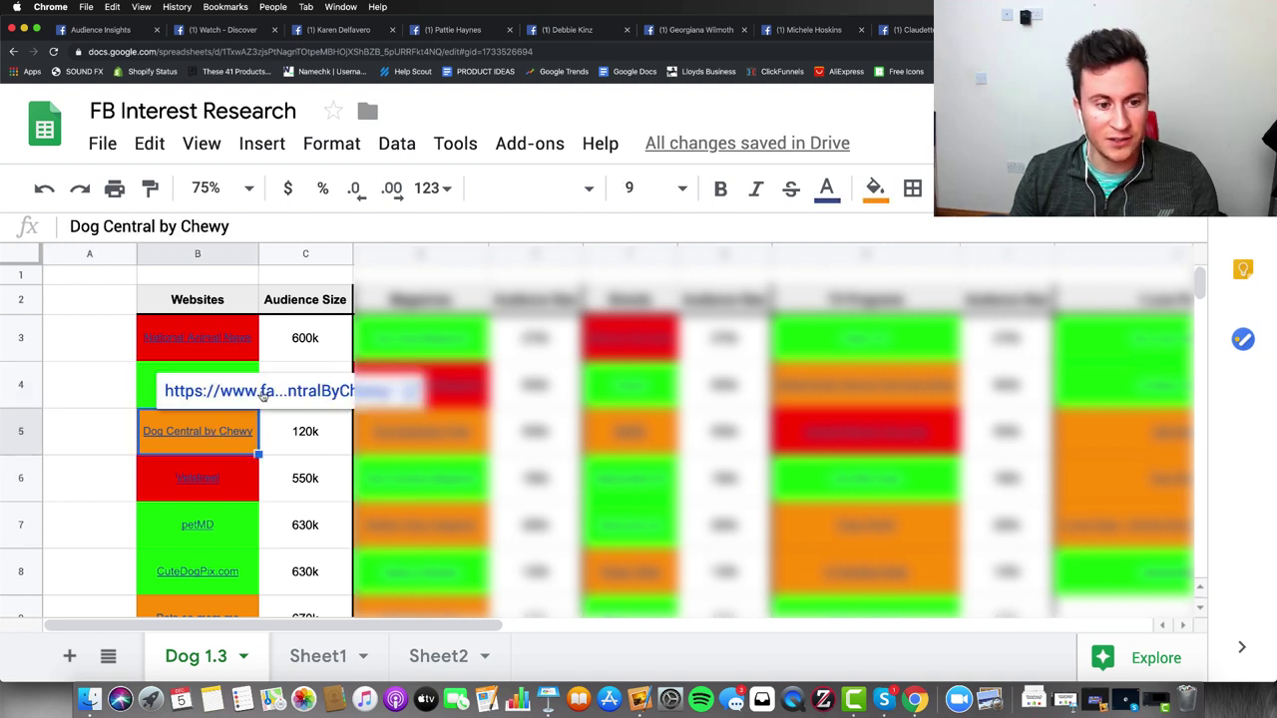
click(261, 391)
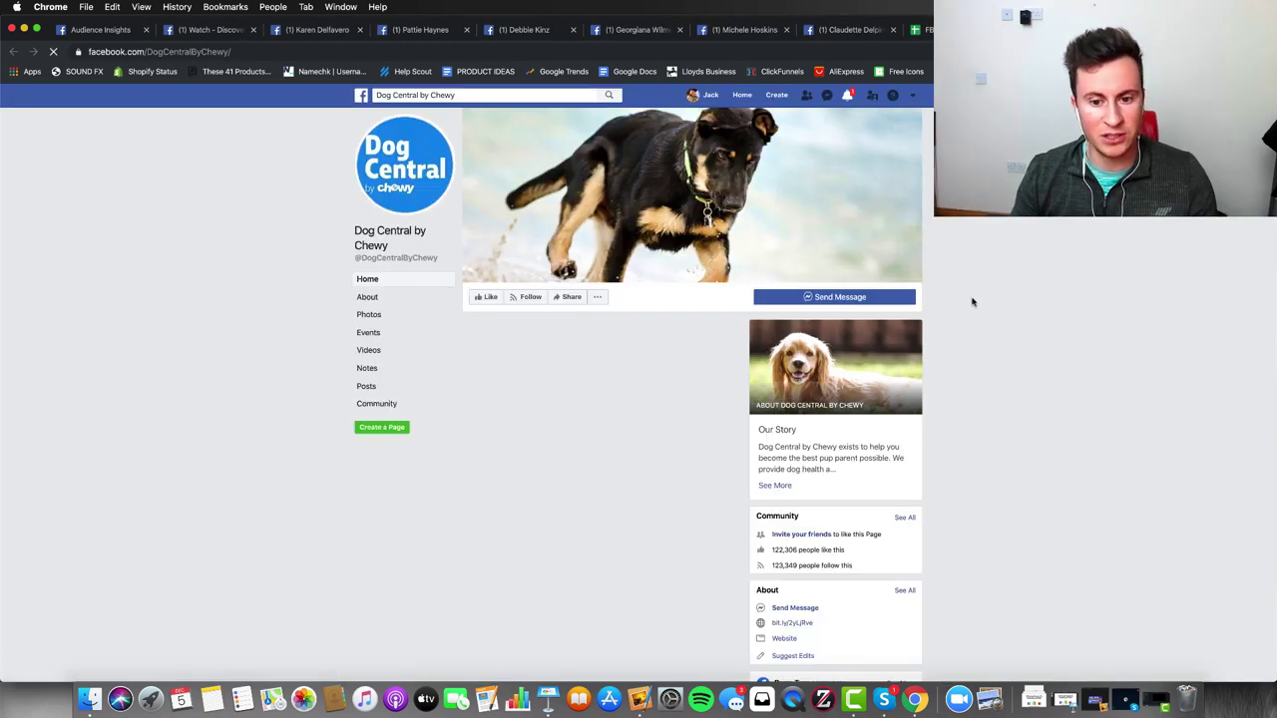
scroll(973, 301, down, 1)
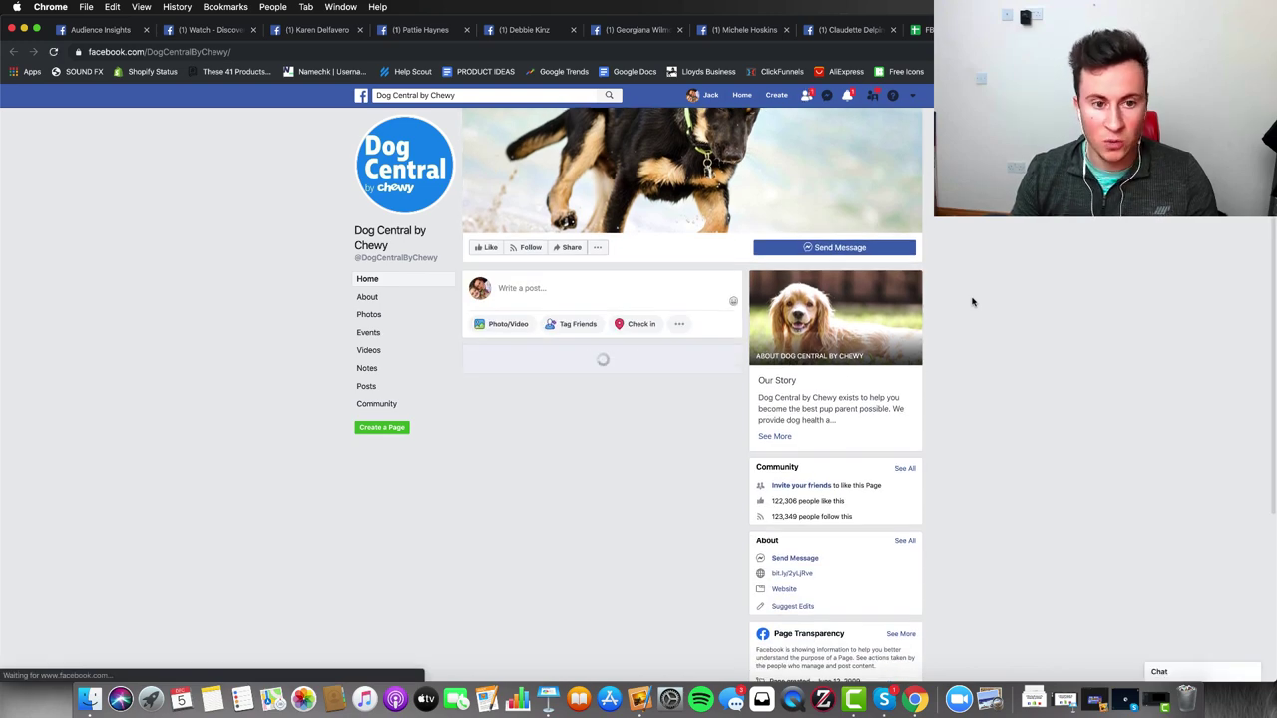
scroll(973, 302, down, 1)
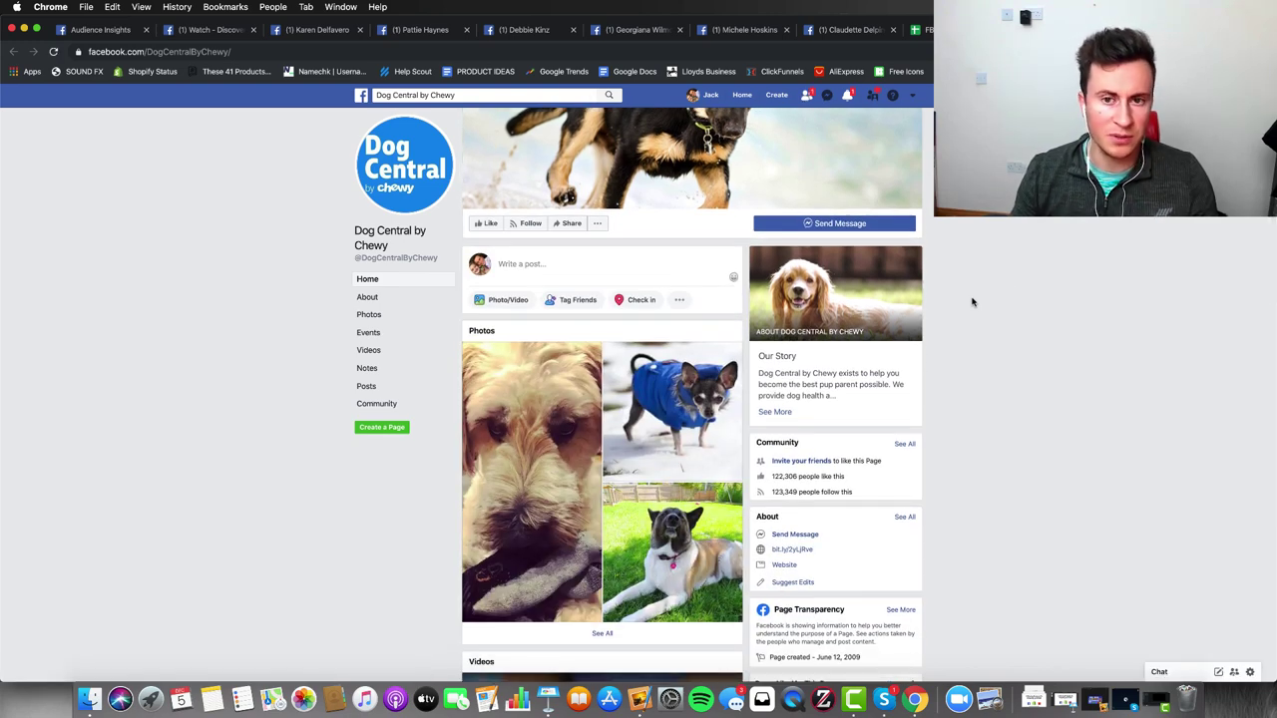
key(super+w)
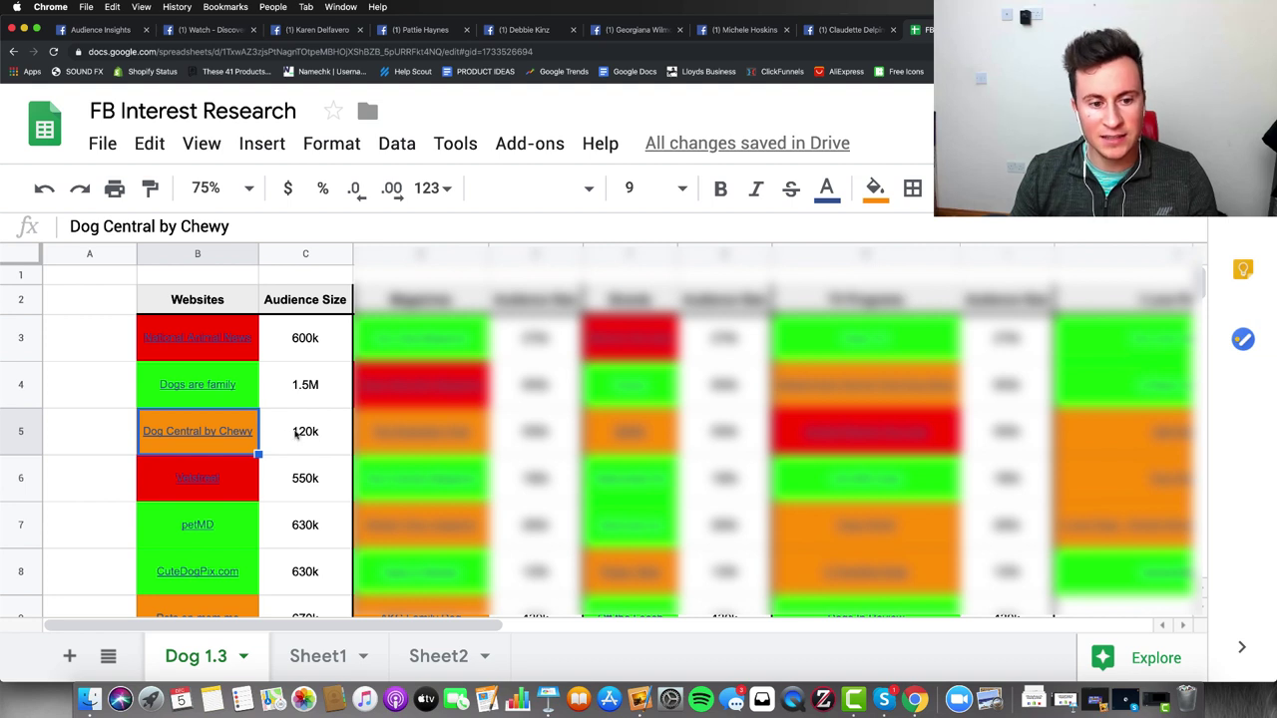
click(303, 434)
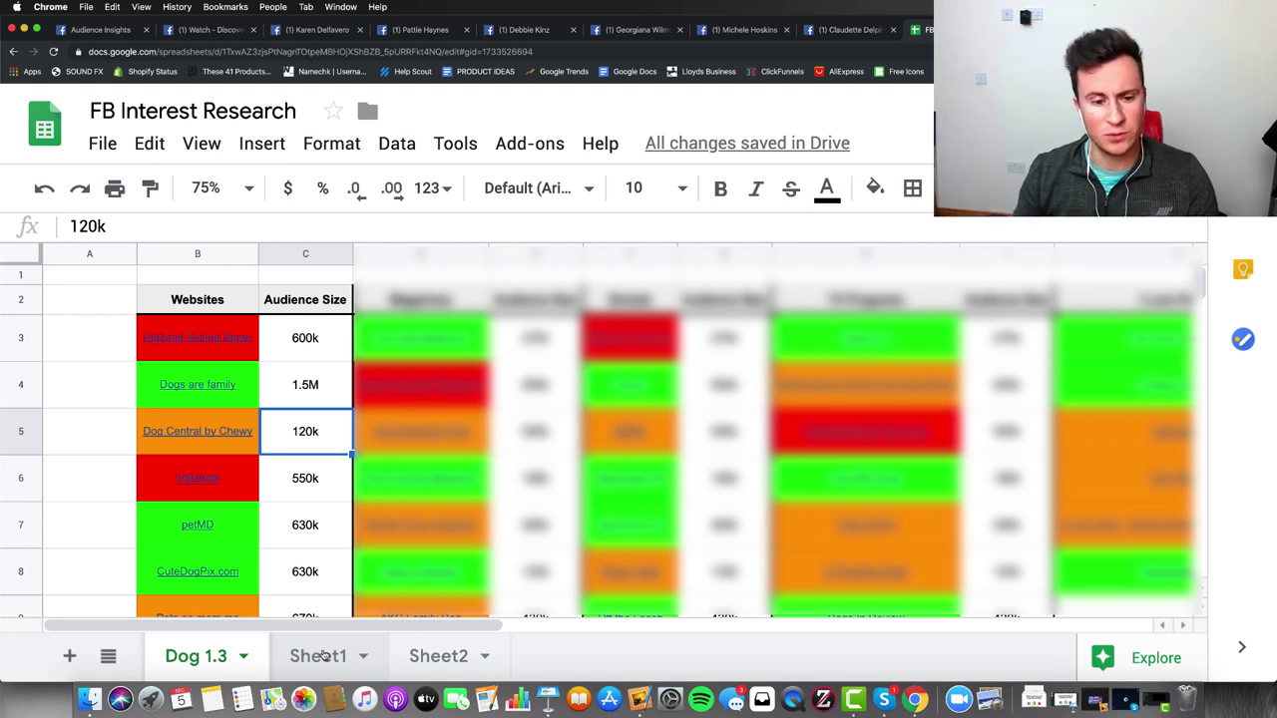
Switch to the Sheet1 template and select the Websites heading to review the interest category columns.
click(320, 655)
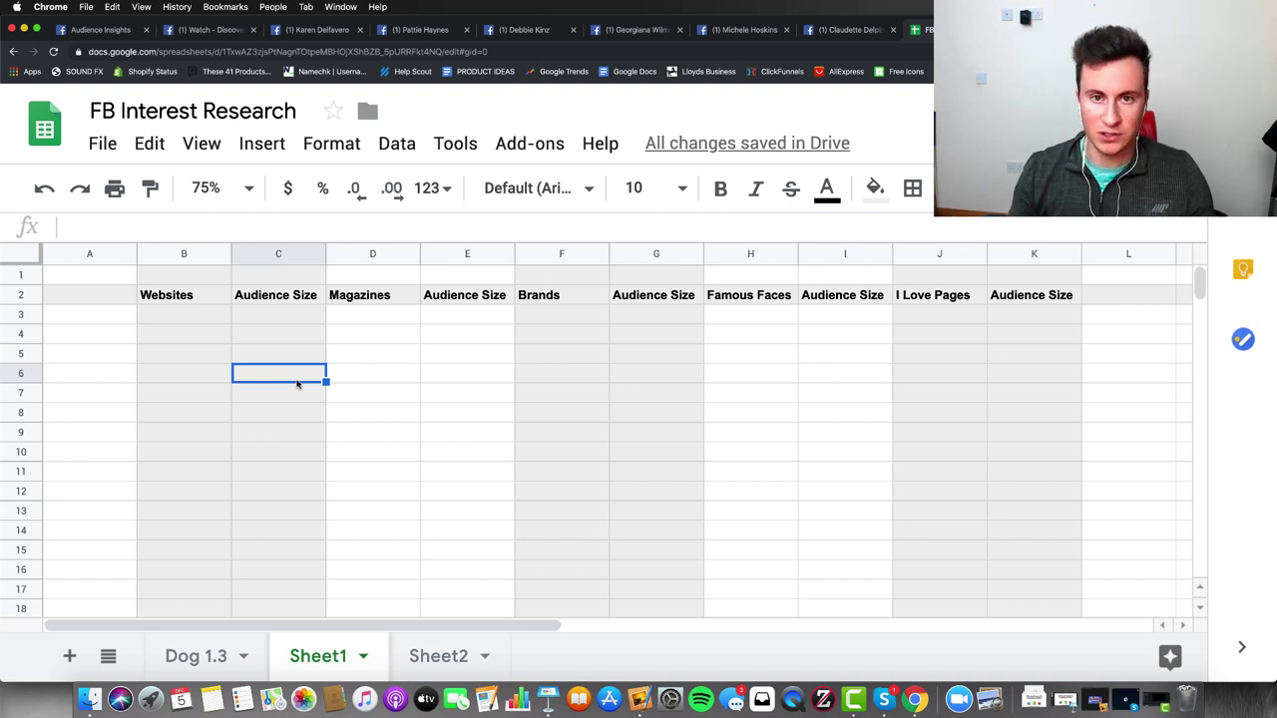
key(Left)
key(Up)
key(Up)
key(Up)
key(Up)
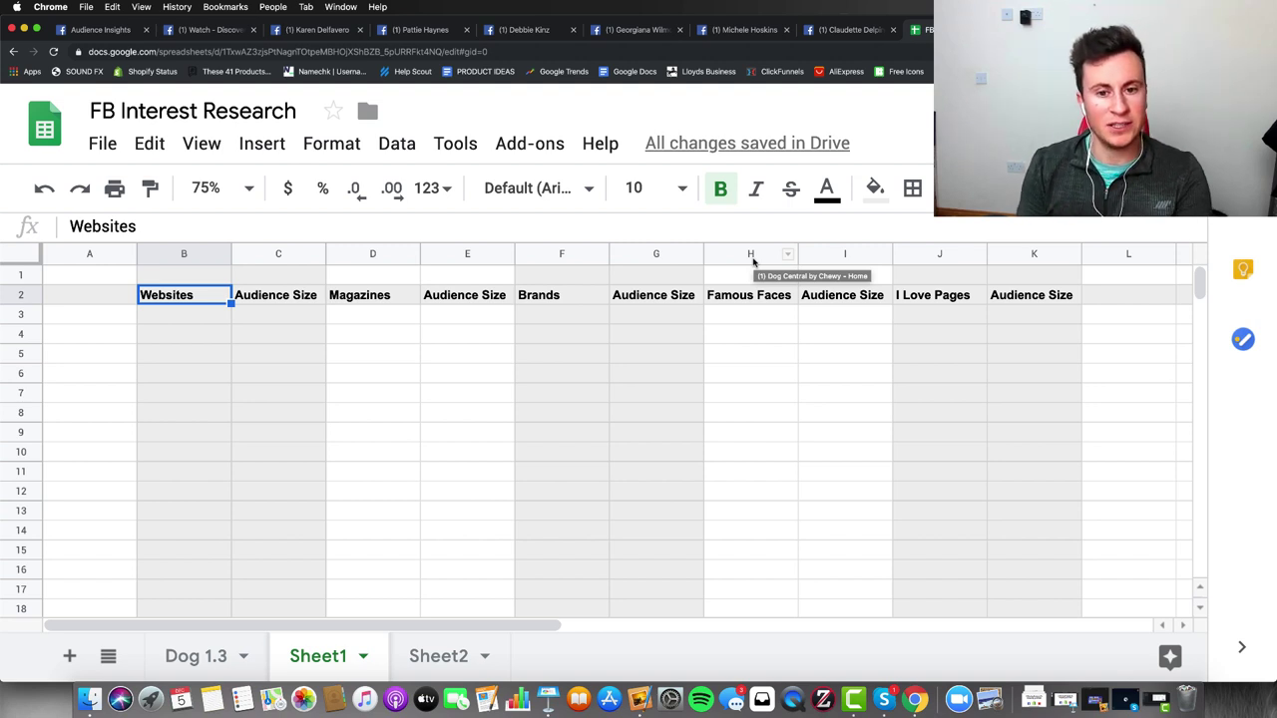
Switch to Facebook Audience Insights and filter the United States audience by the Golf interest.
click(100, 30)
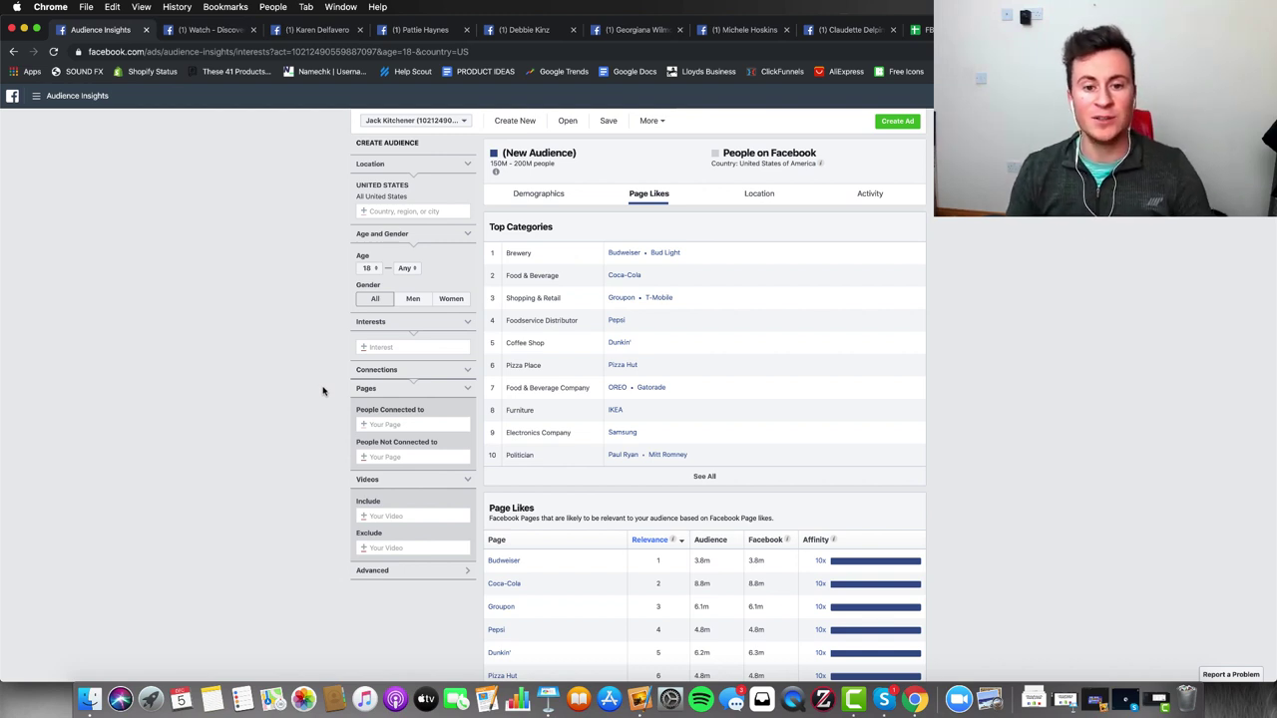
click(407, 347)
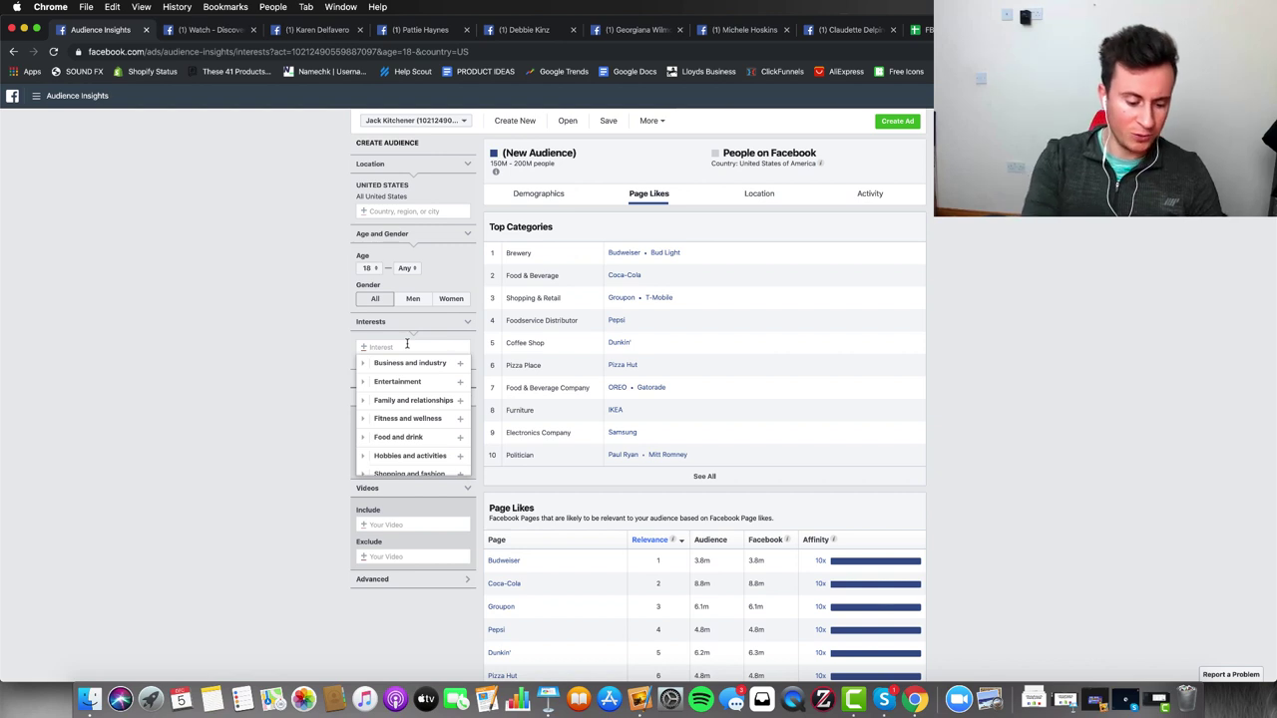
text(golf)
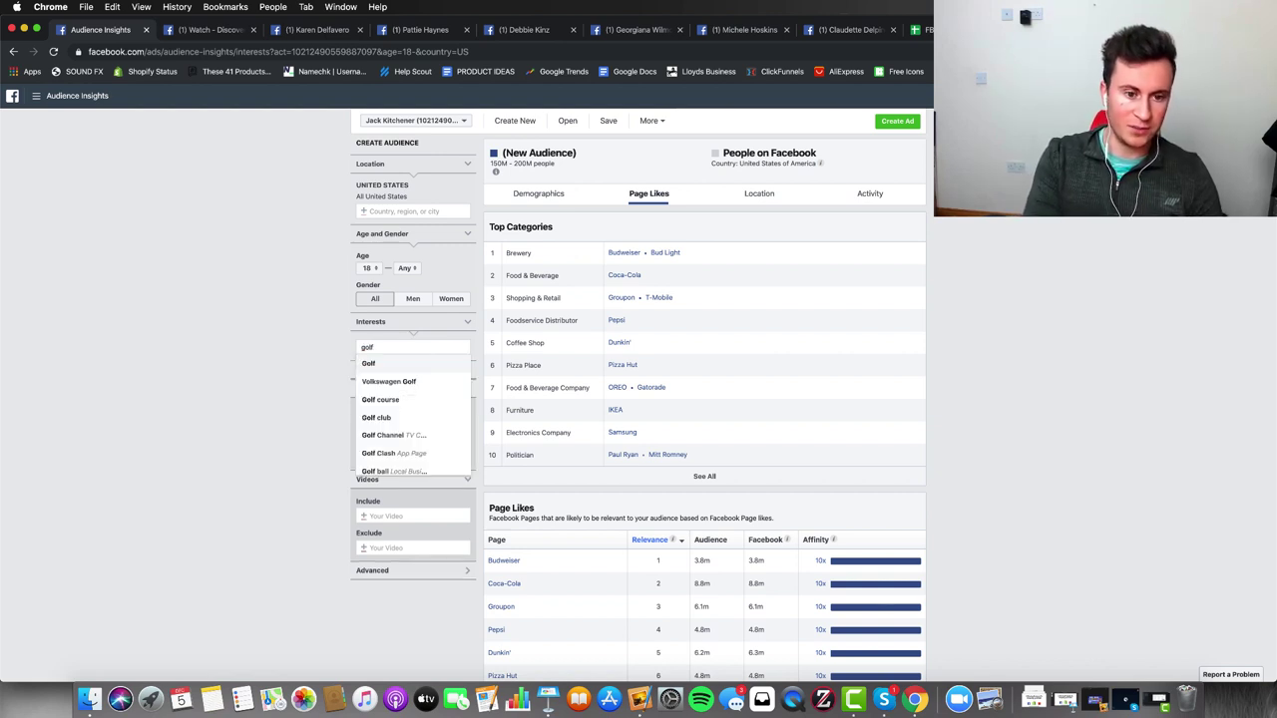
click(397, 364)
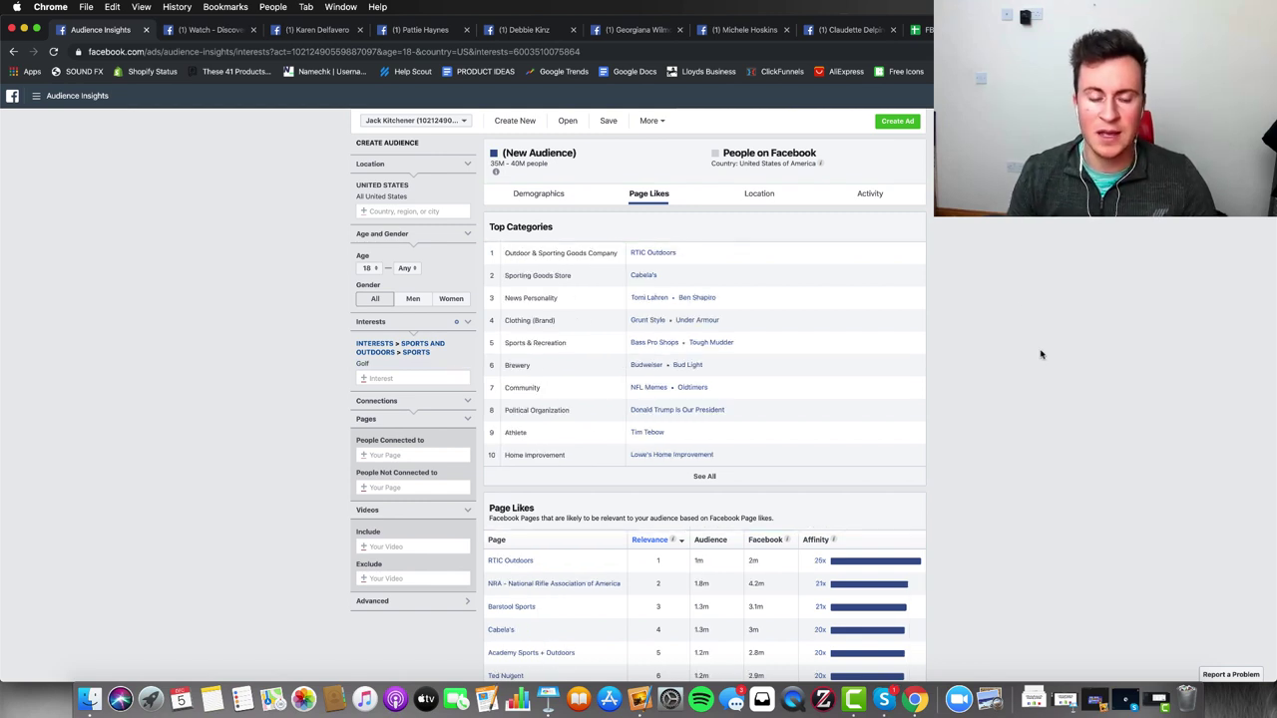
Expand the full list of top page-like categories and examine how relevant the pages are to golf.
click(703, 477)
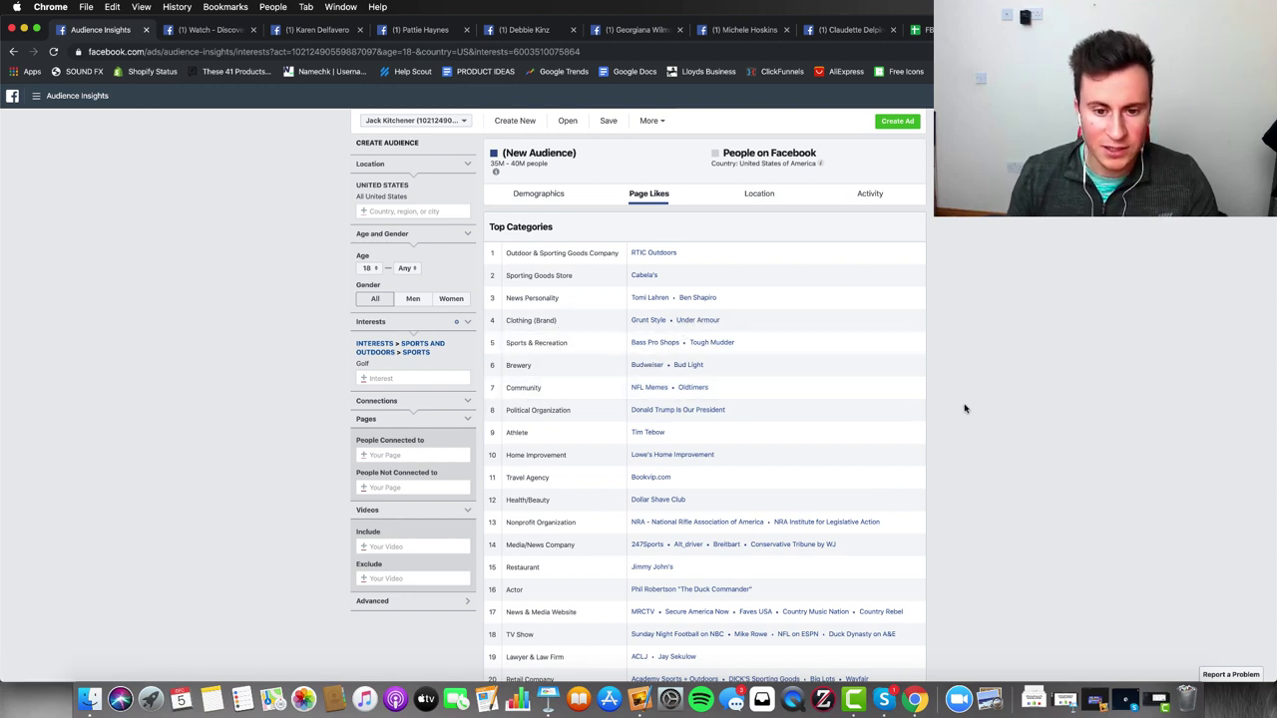
scroll(981, 424, down, 2)
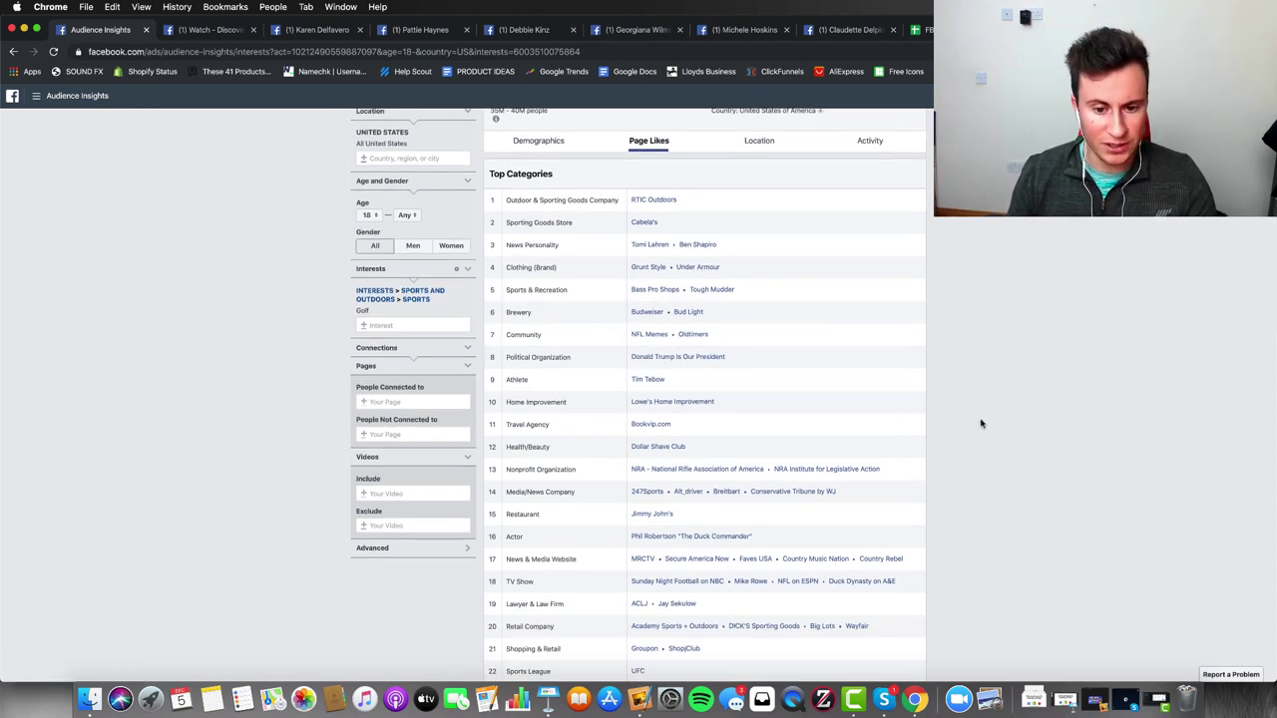
scroll(980, 424, down, 3)
scroll(981, 424, up, 3)
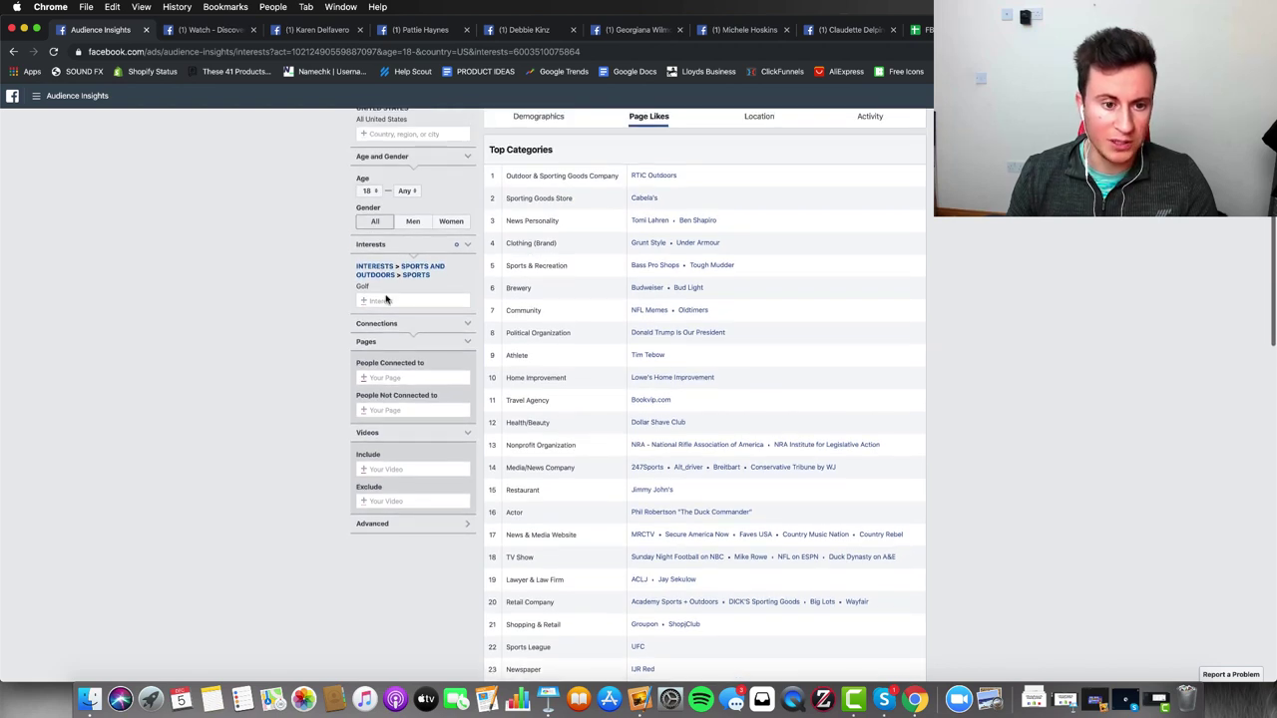
Replace the Golf interest with Golf course and view the top categories for the narrower audience.
click(467, 285)
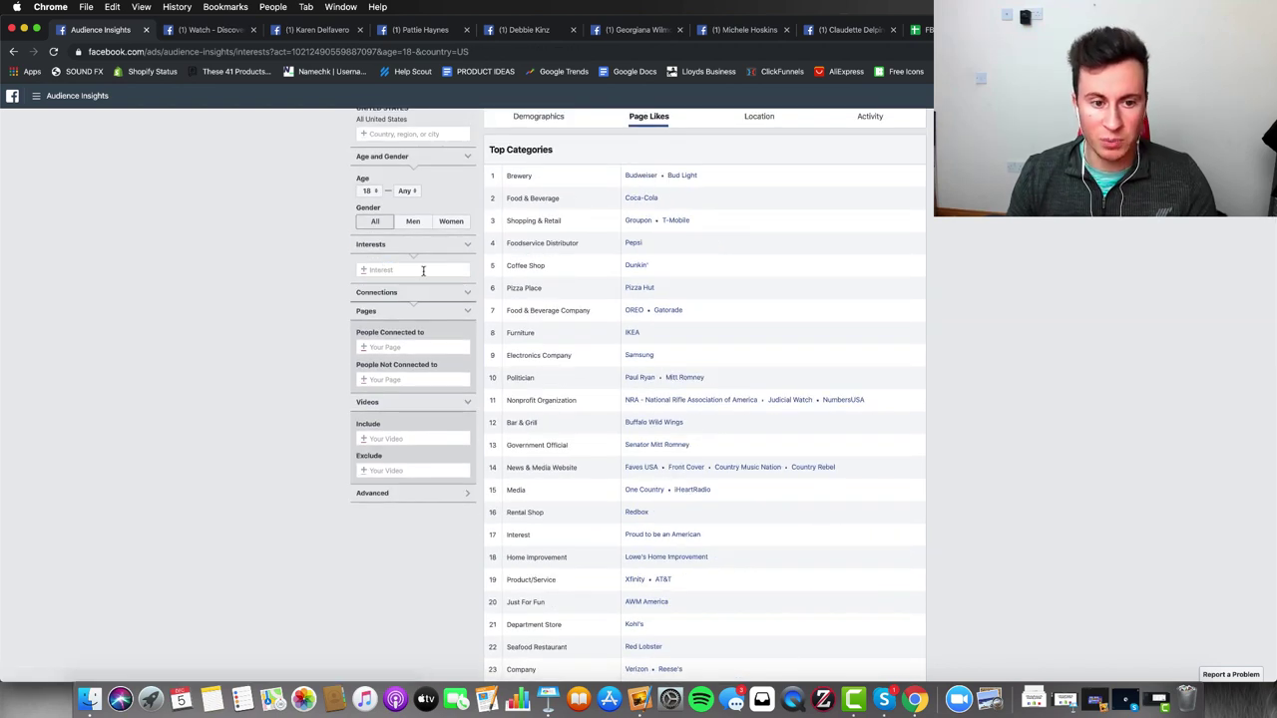
click(419, 268)
text(golf)
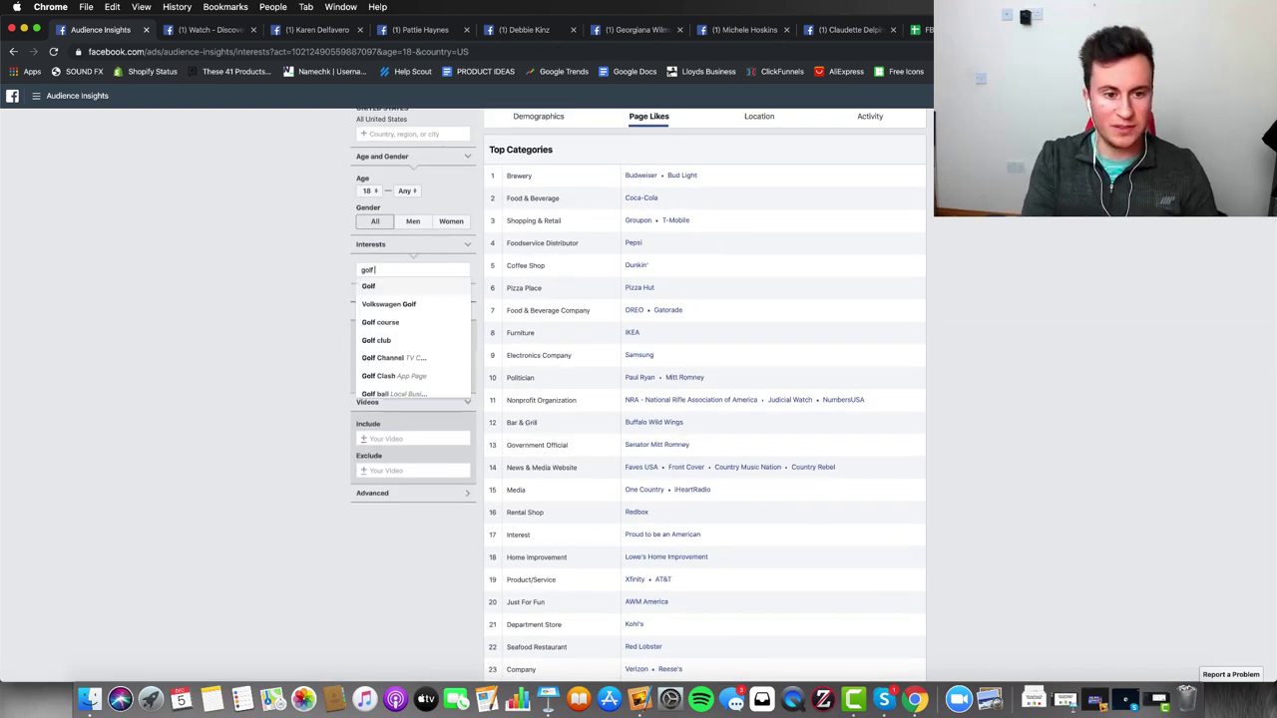
click(404, 323)
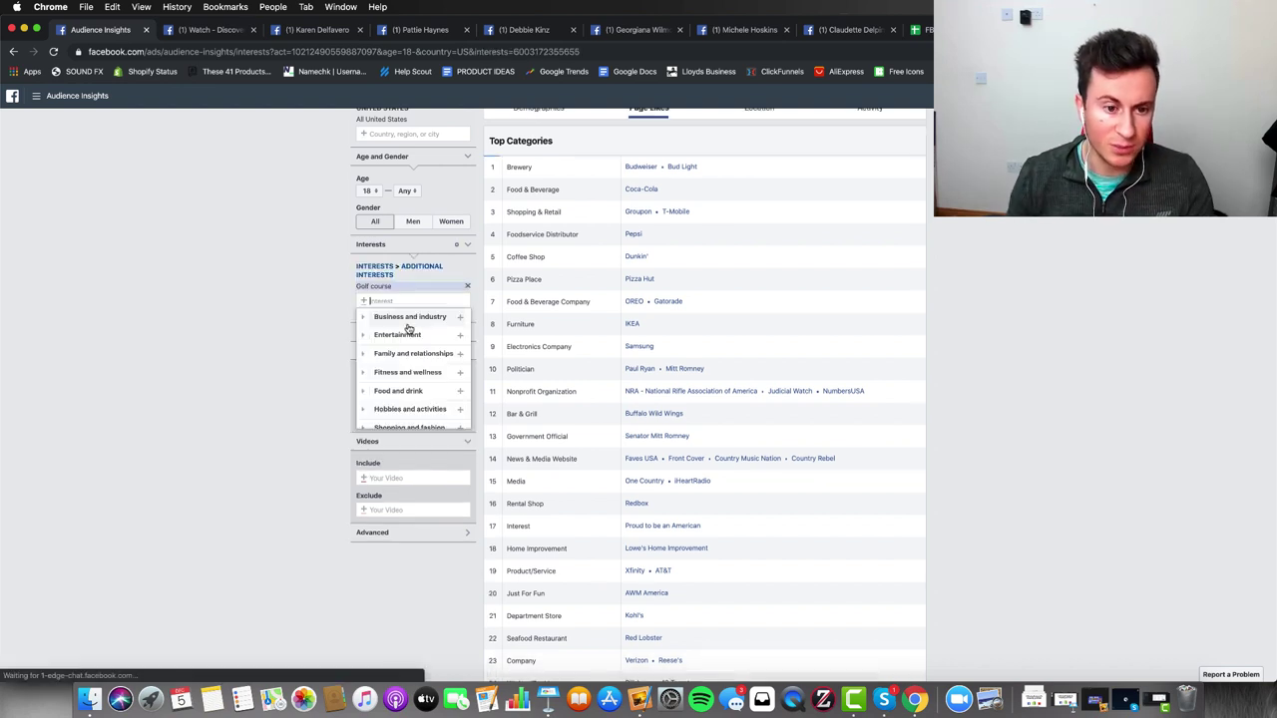
click(995, 260)
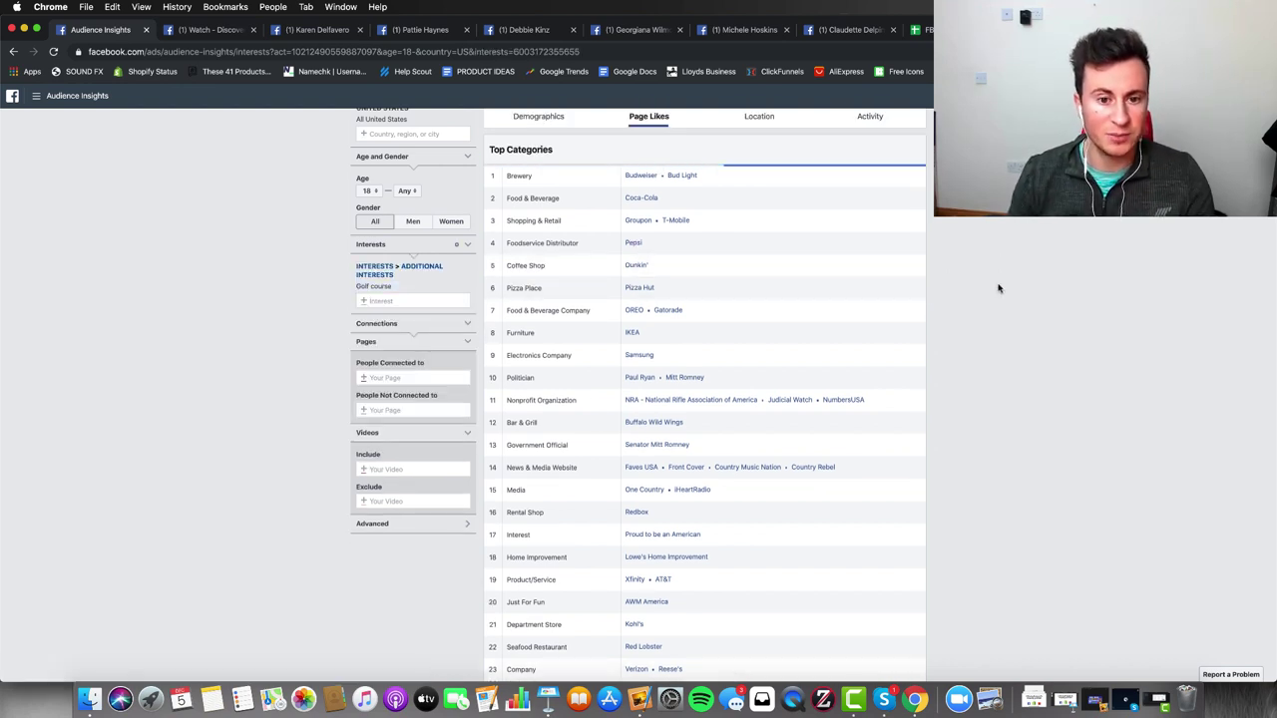
scroll(993, 307, up, 1)
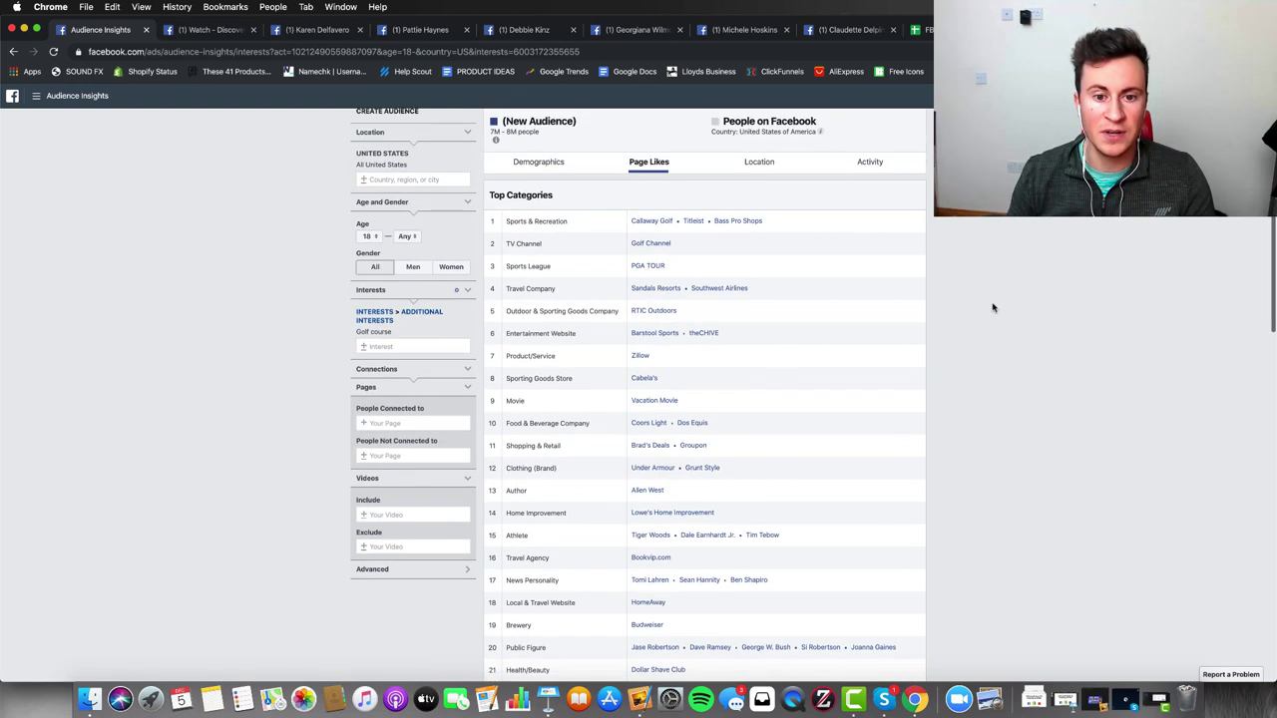
Open the Callaway Golf page from the Sports & Recreation category in a new tab and switch to it.
right_click(654, 226)
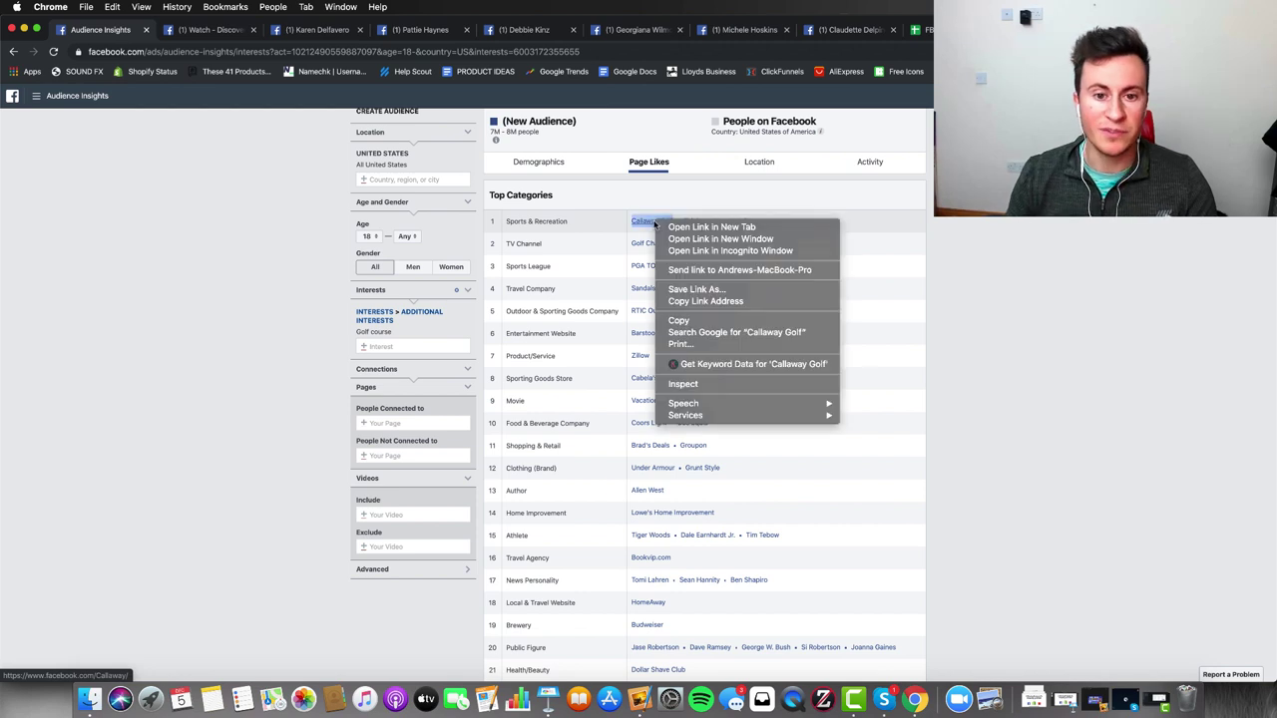
click(667, 226)
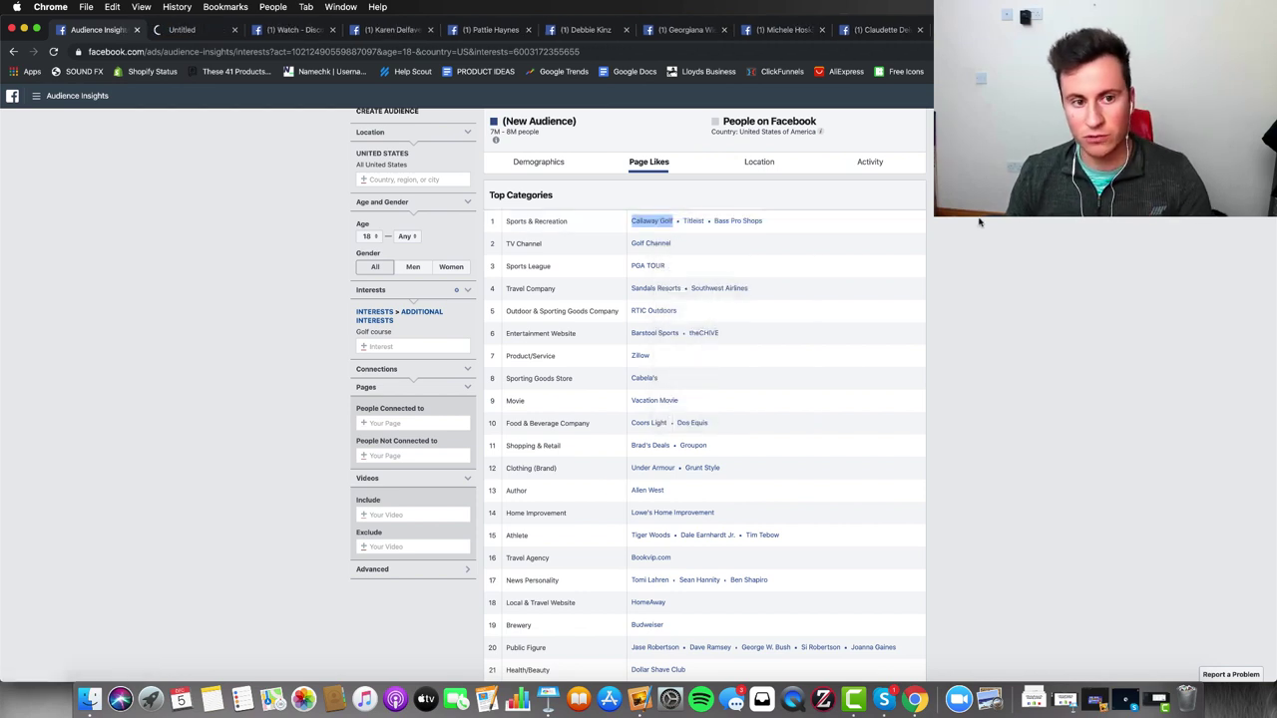
click(431, 256)
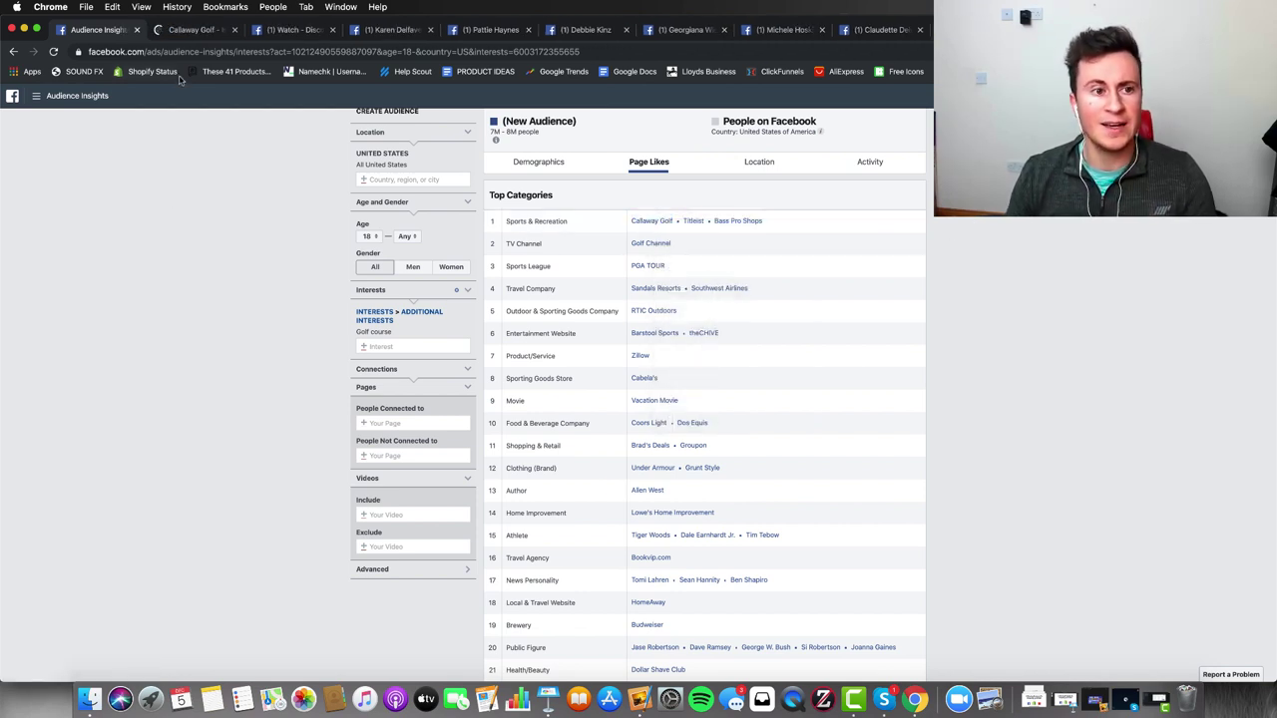
key(ctrl+Tab)
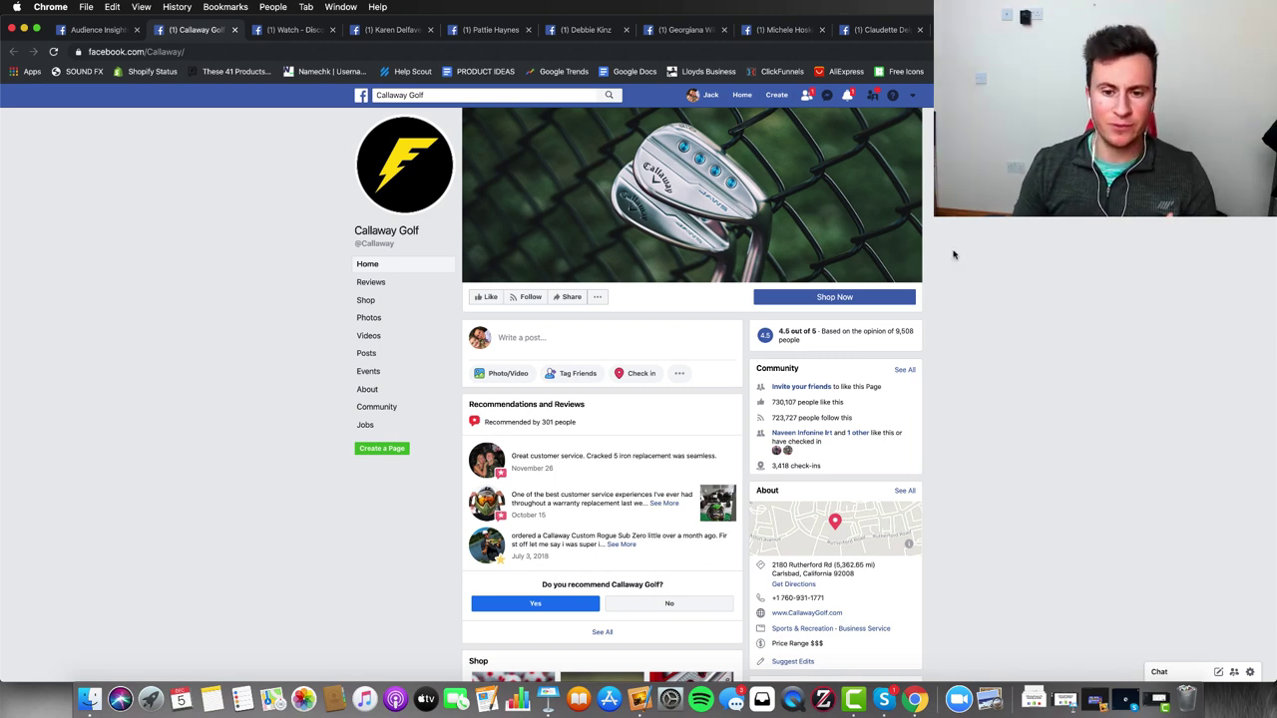
Examine the Callaway Golf page's photos, posts and comment engagement to judge how relevant it is to golfers.
scroll(953, 255, down, 10)
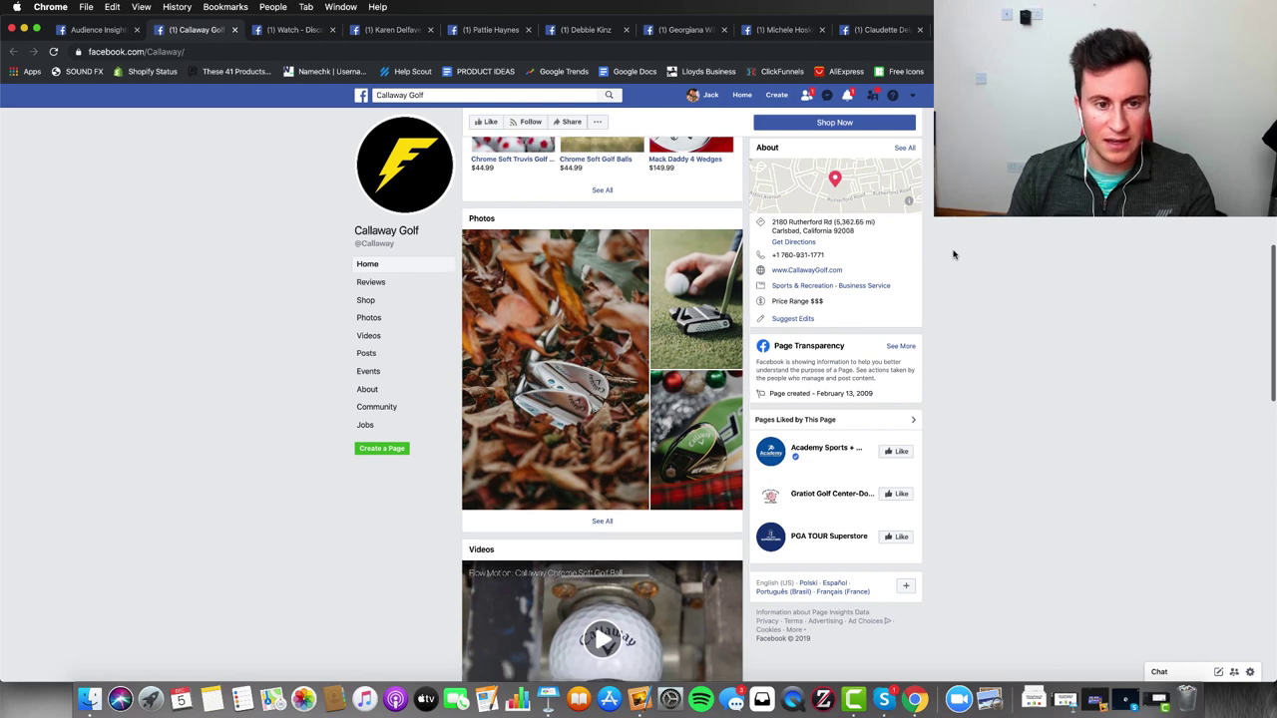
scroll(953, 255, down, 10)
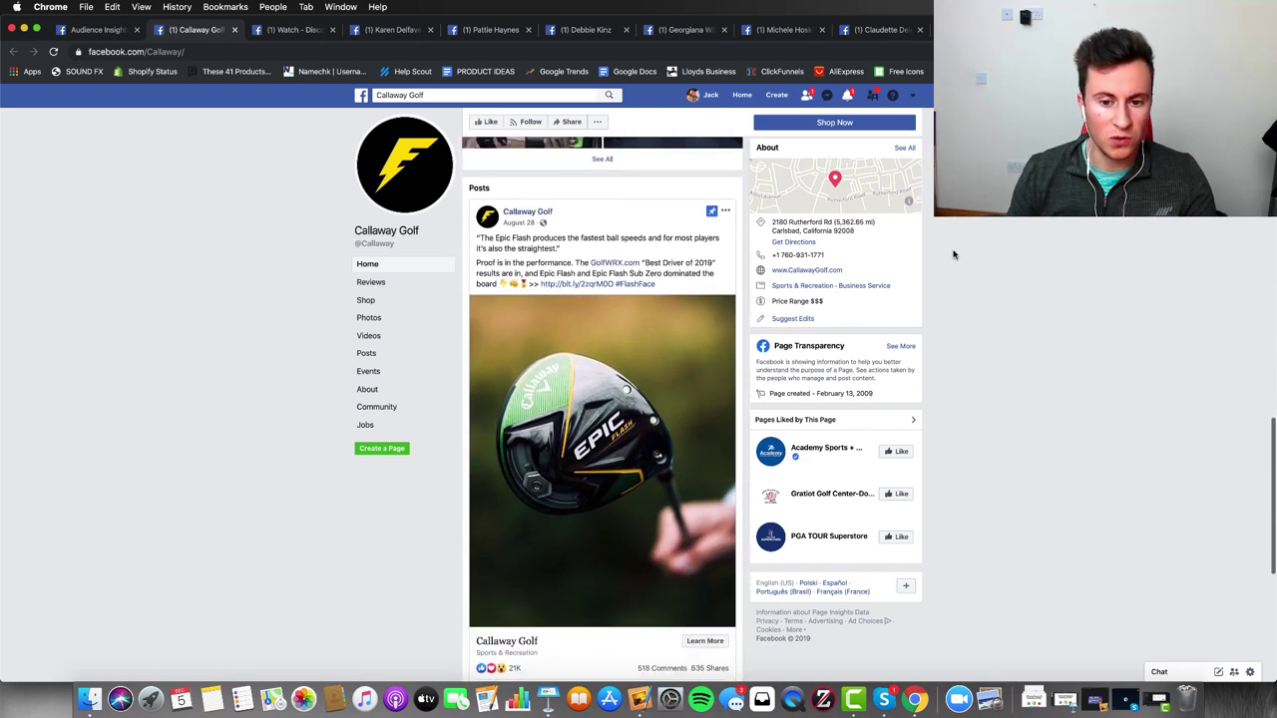
scroll(953, 255, down, 2)
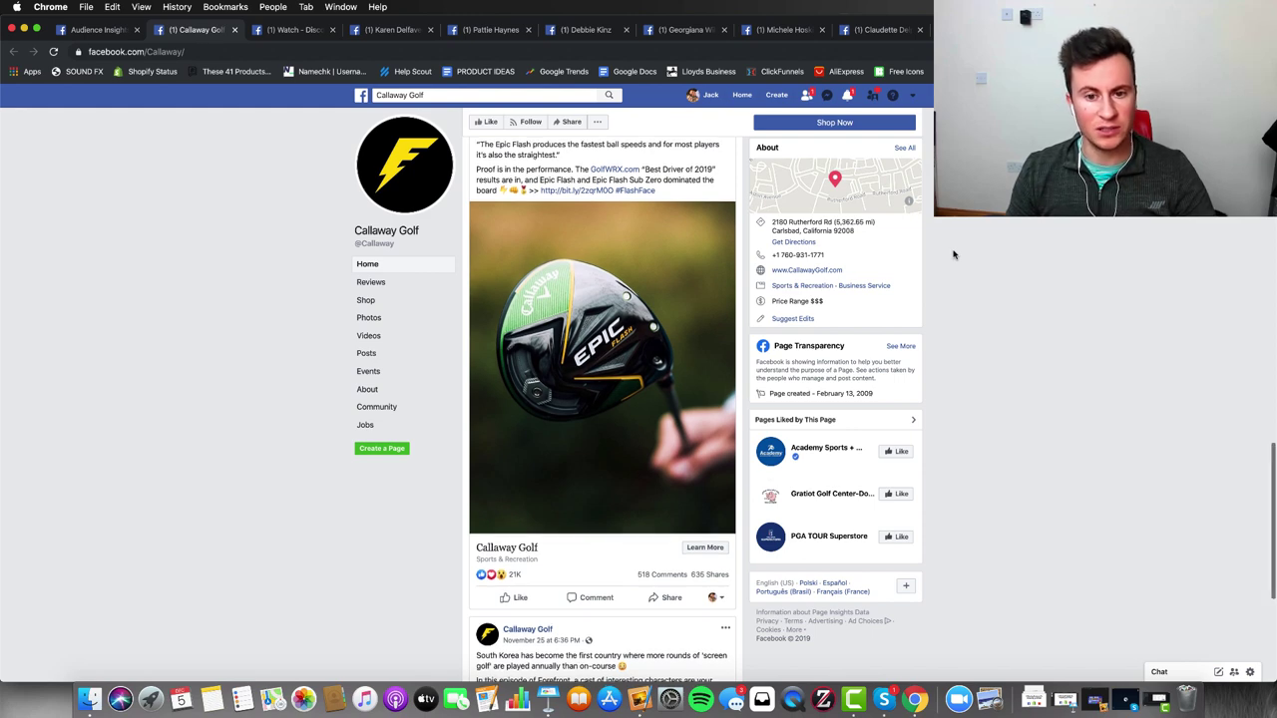
scroll(953, 255, down, 8)
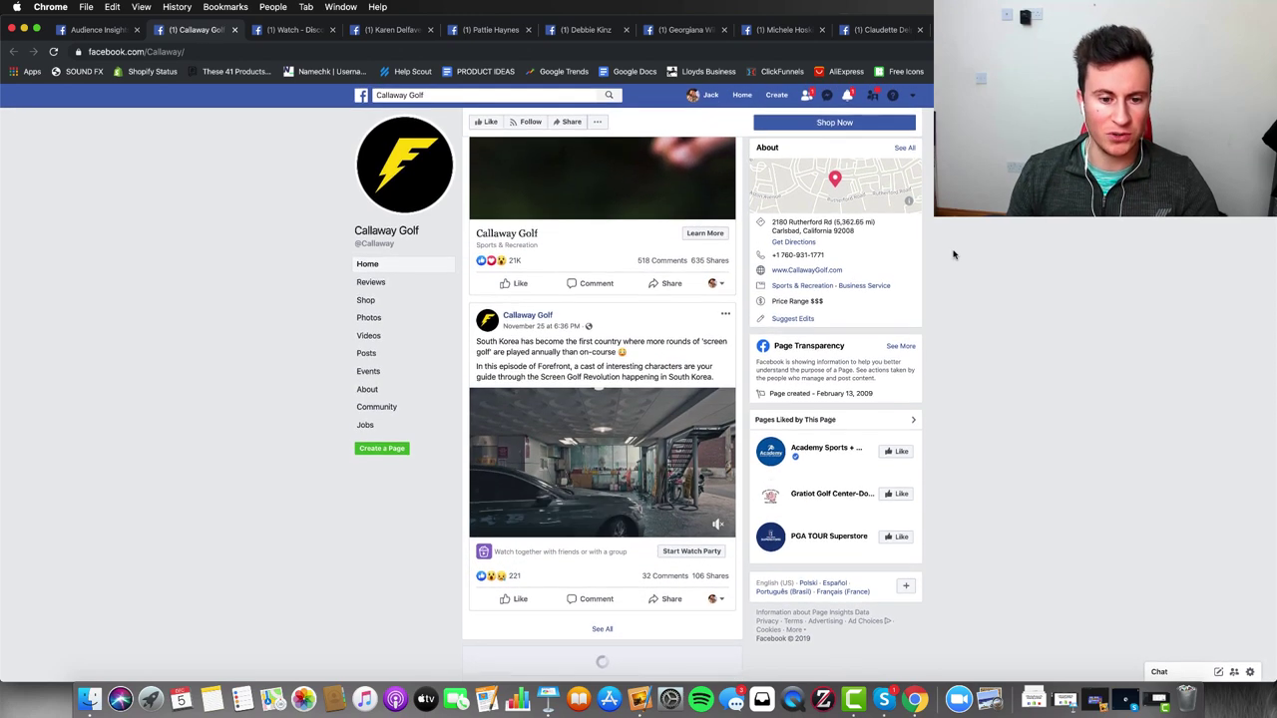
scroll(953, 254, down, 5)
scroll(953, 254, down, 10)
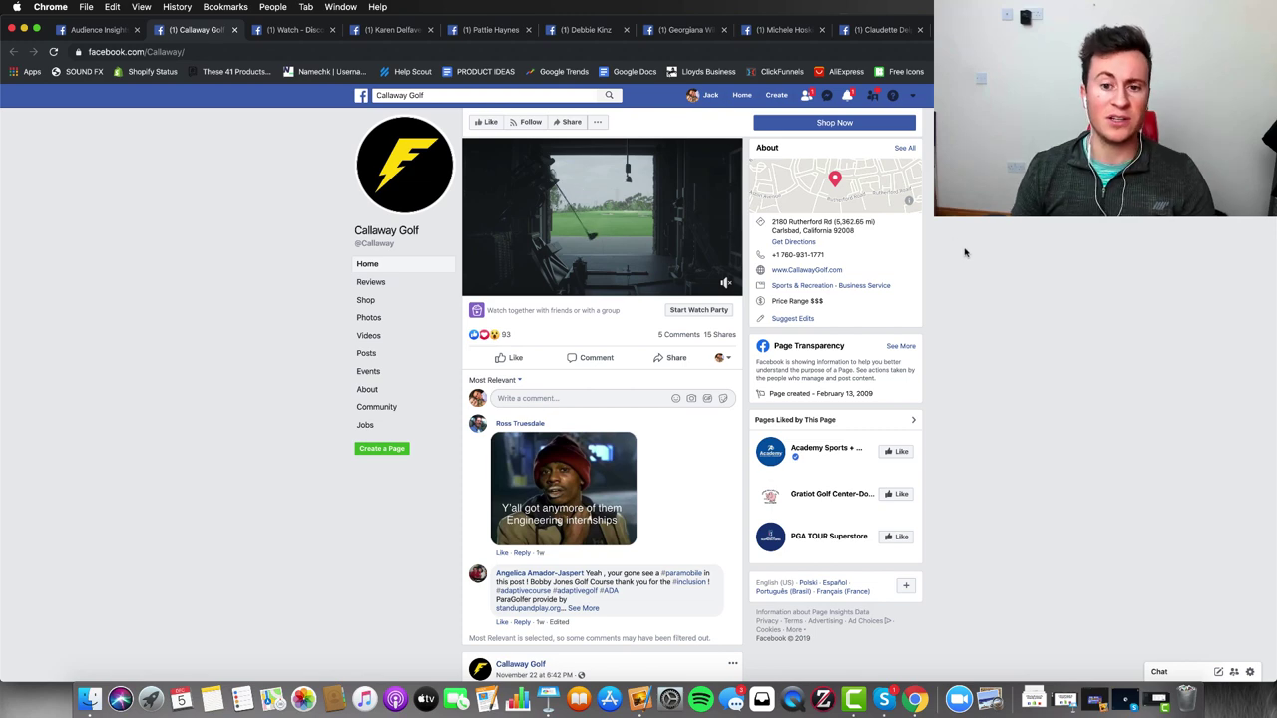
scroll(964, 261, down, 3)
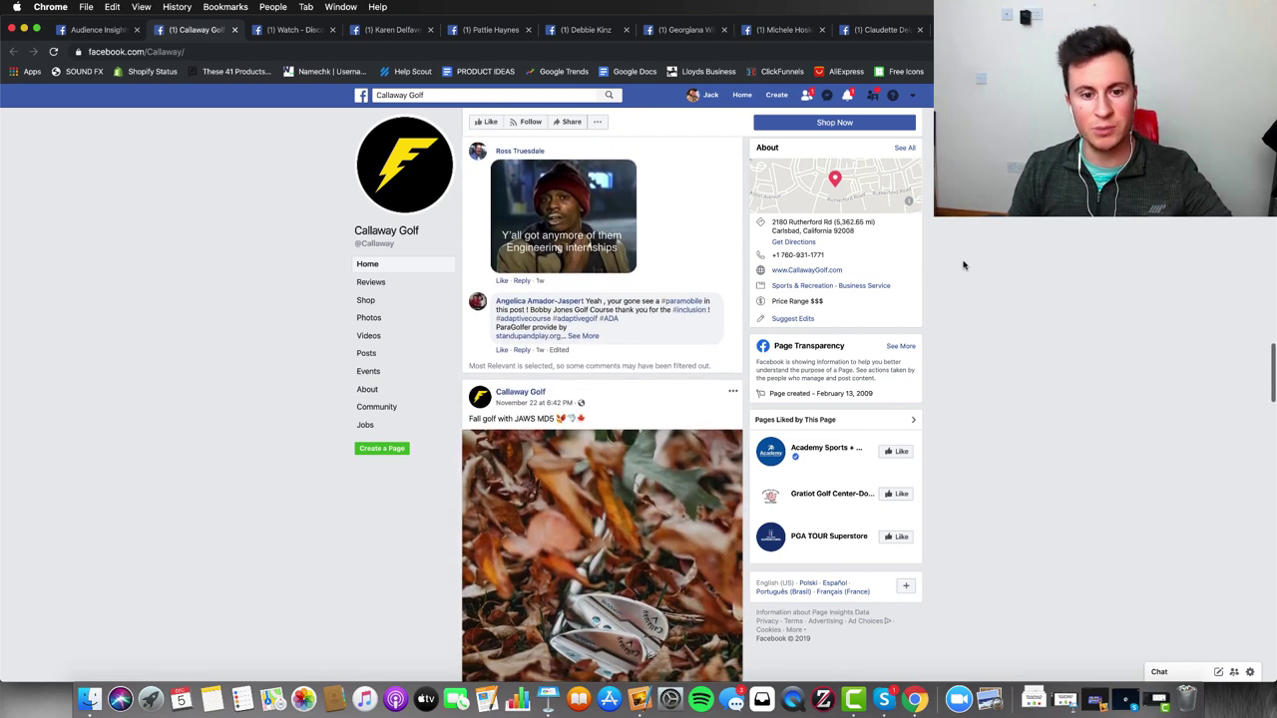
scroll(964, 264, down, 5)
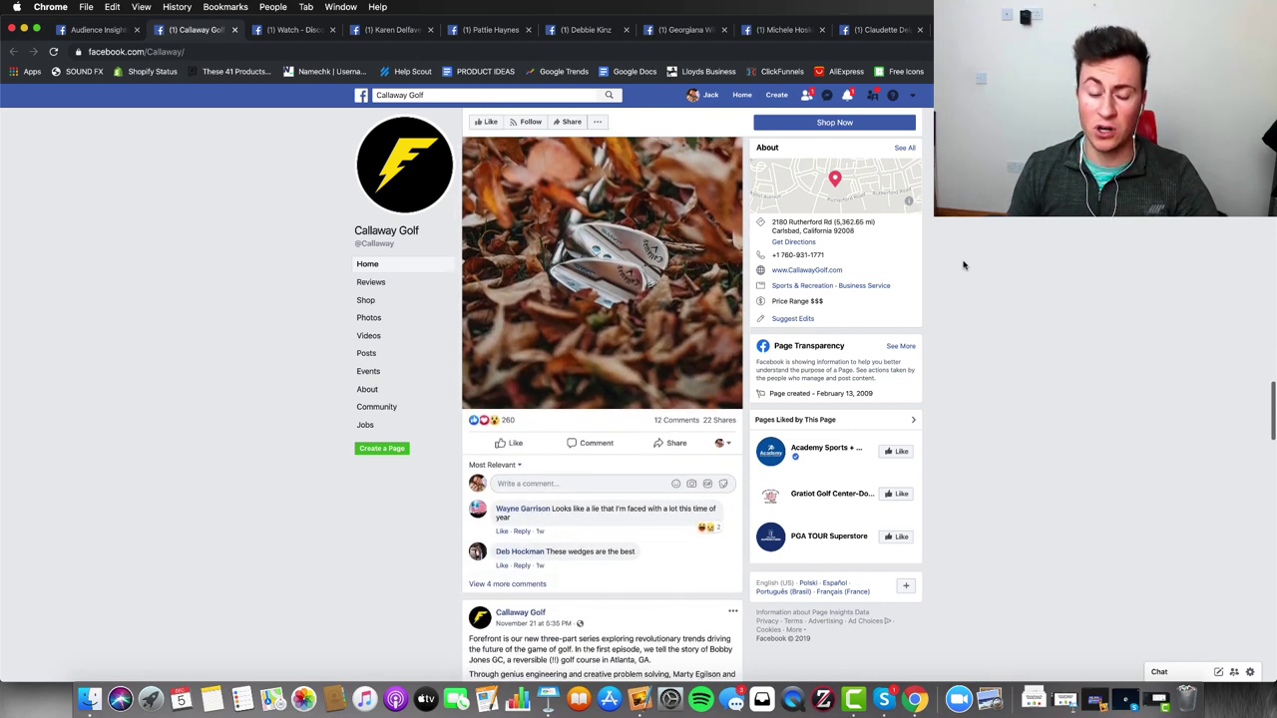
scroll(964, 265, down, 6)
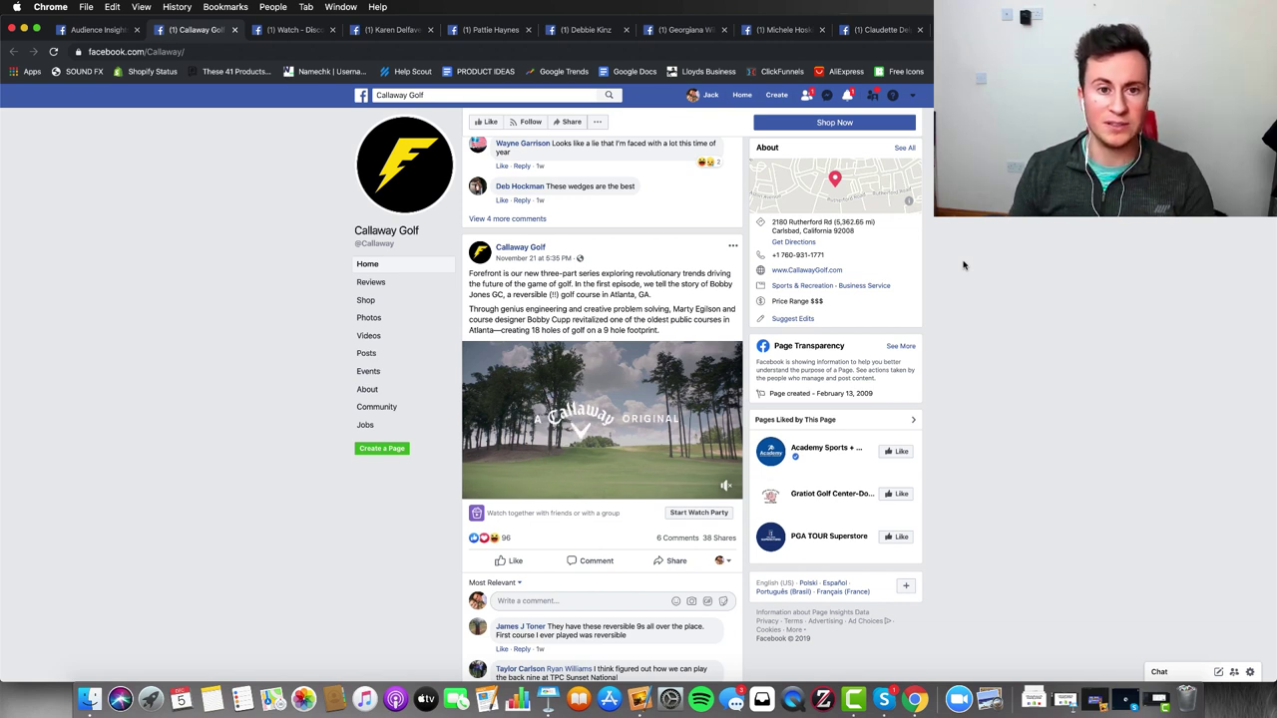
Copy the Callaway Golf link from Audience Insights into the first row under Brands on Sheet1 of the FB Interest Research spreadsheet.
click(110, 28)
right_click(647, 221)
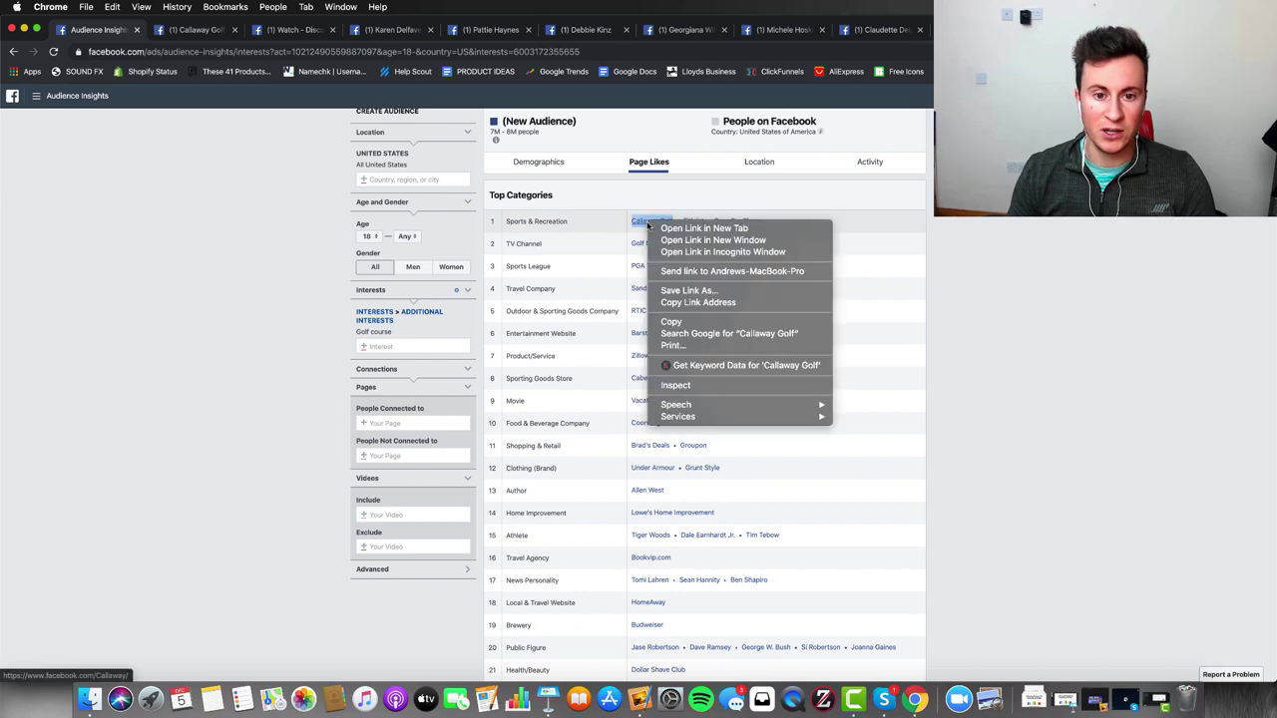
click(673, 322)
key(super+9)
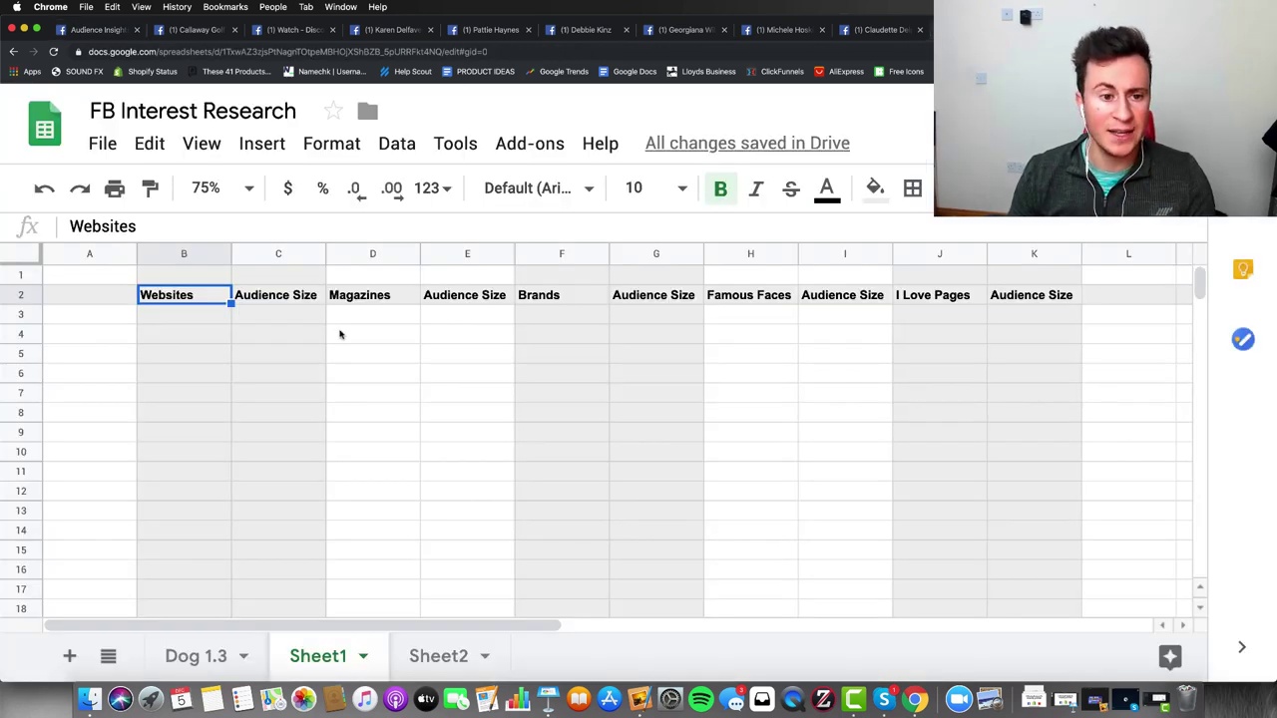
click(549, 313)
key(super+v)
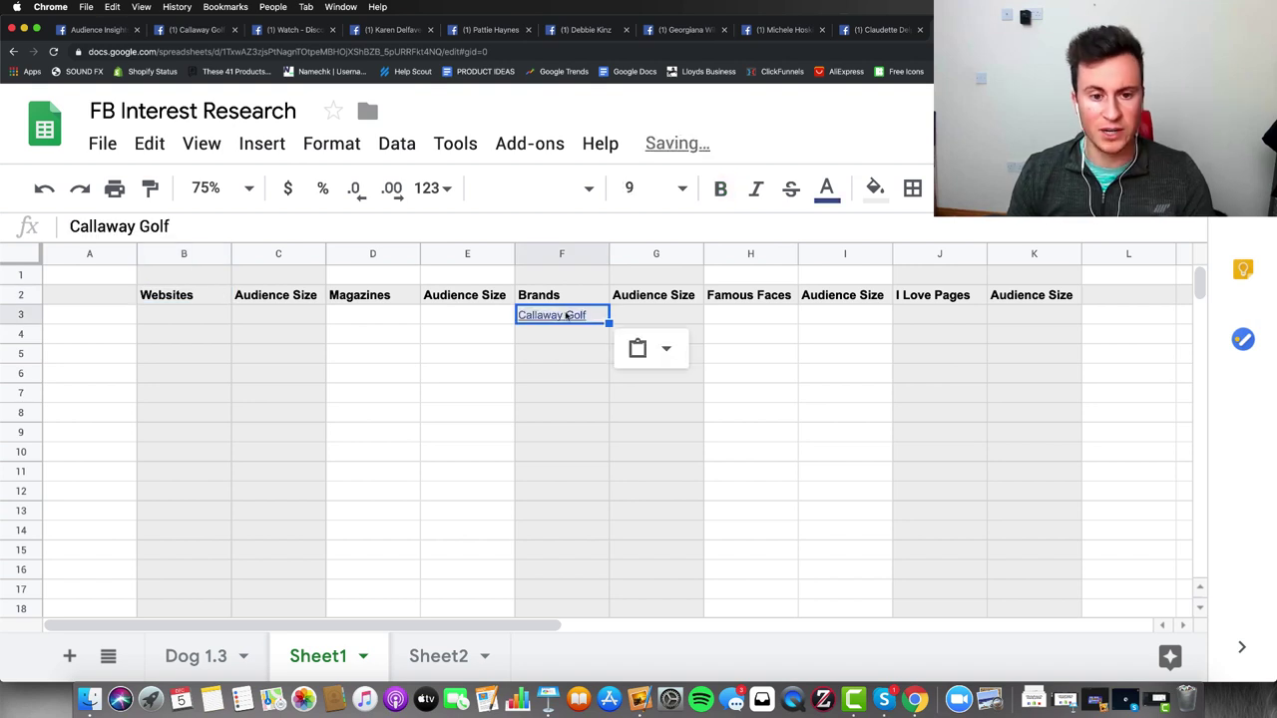
click(732, 359)
Check the likes on the linked Callaway Golf page and enter 730k as its audience size in the spreadsheet.
click(559, 318)
click(638, 285)
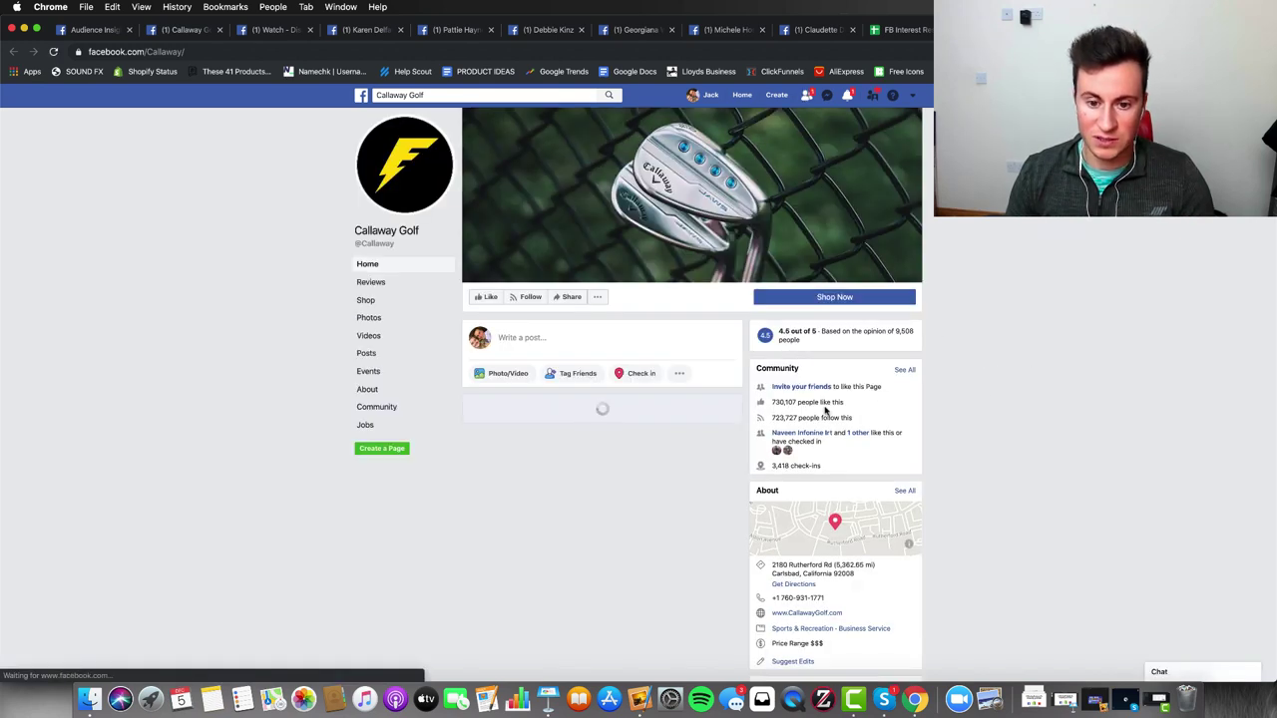
click(903, 29)
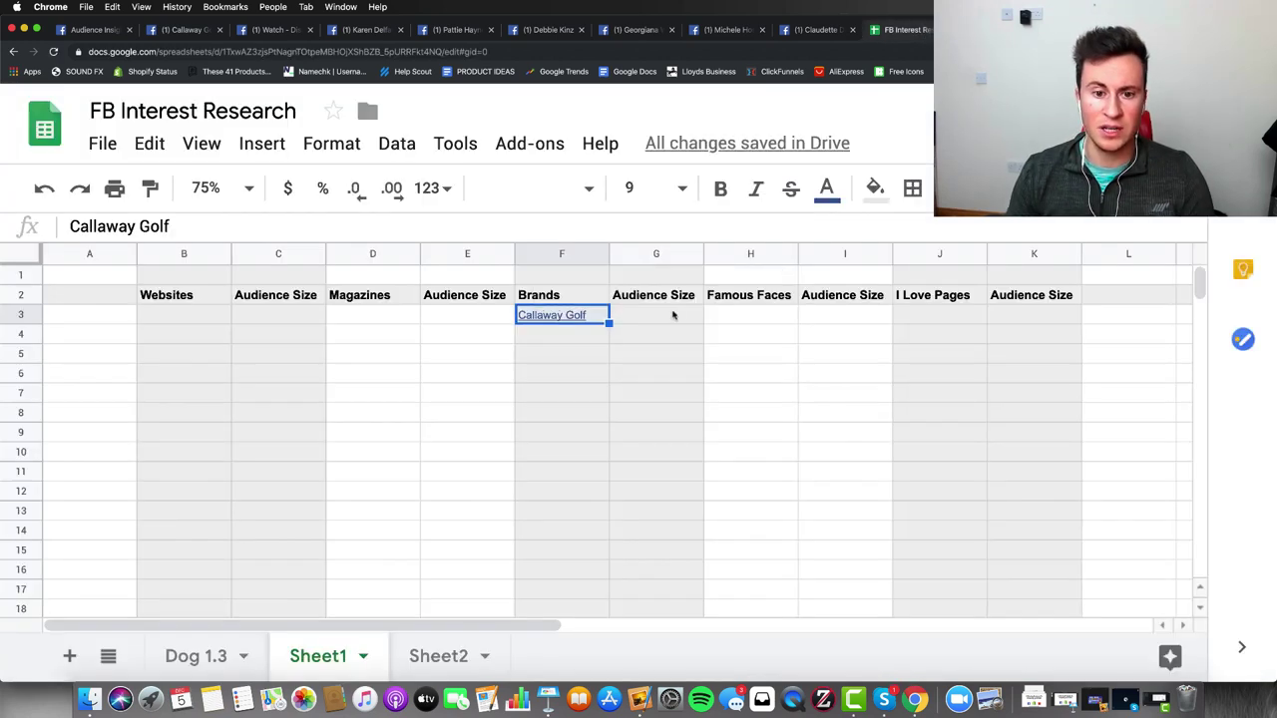
click(666, 316)
text(730k)
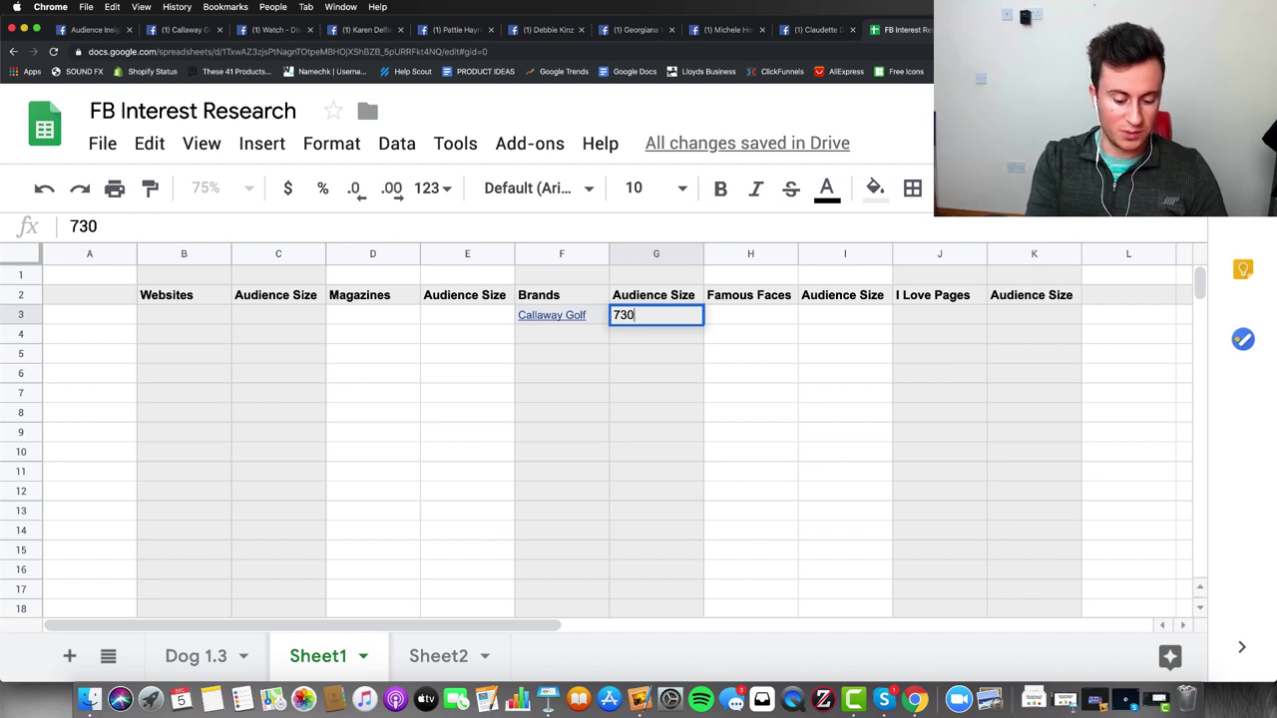
click(756, 337)
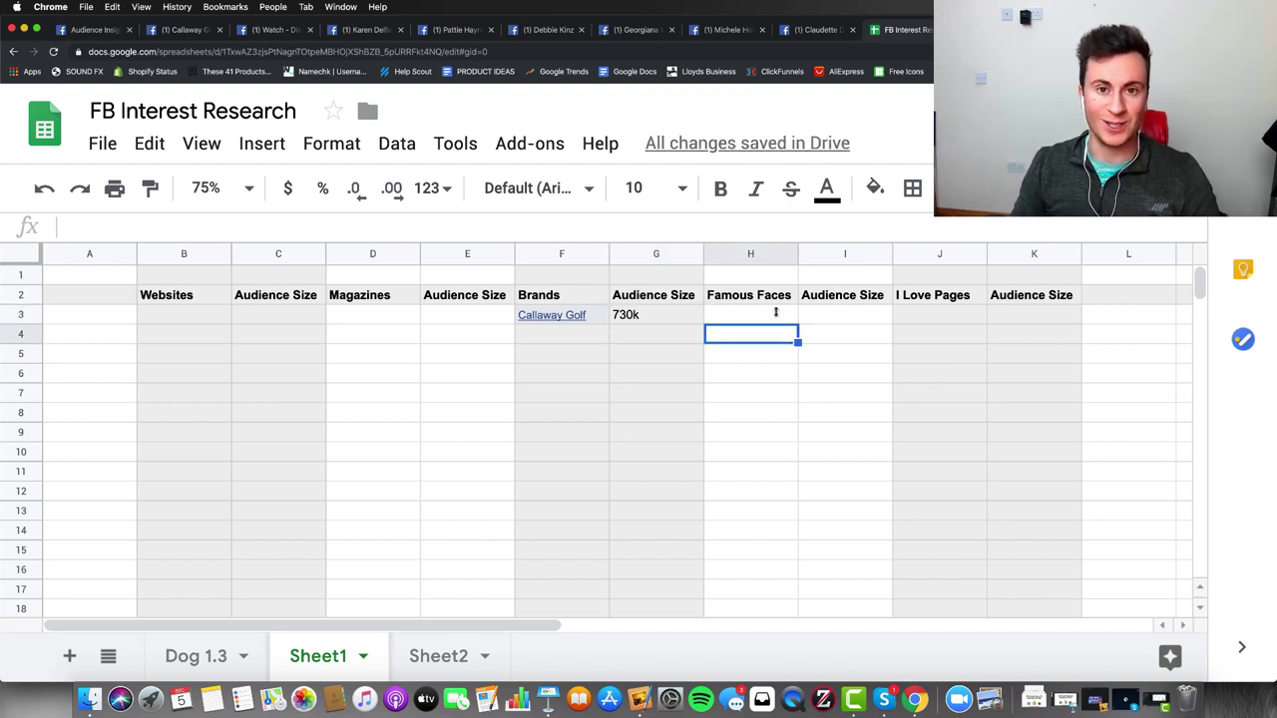
Open the Titleist page from Audience Insights in a new tab and examine its likes, posts, videos and photos.
click(98, 30)
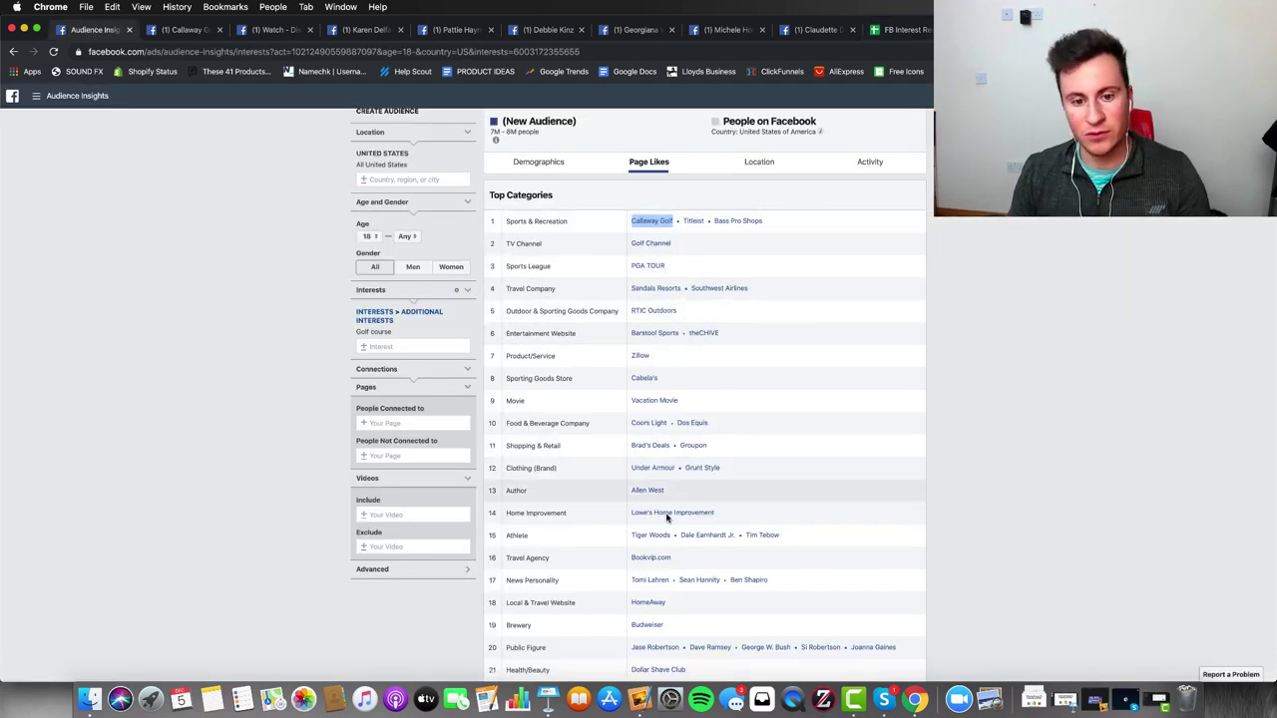
right_click(697, 223)
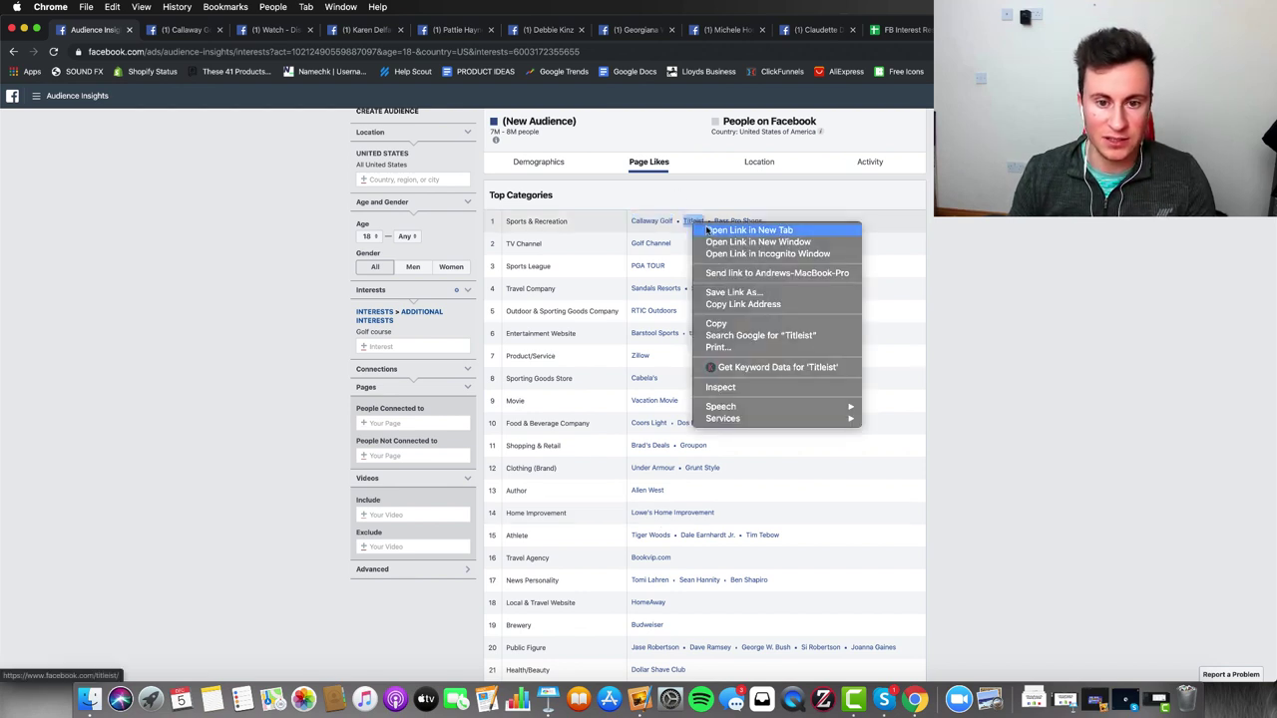
click(714, 229)
click(177, 30)
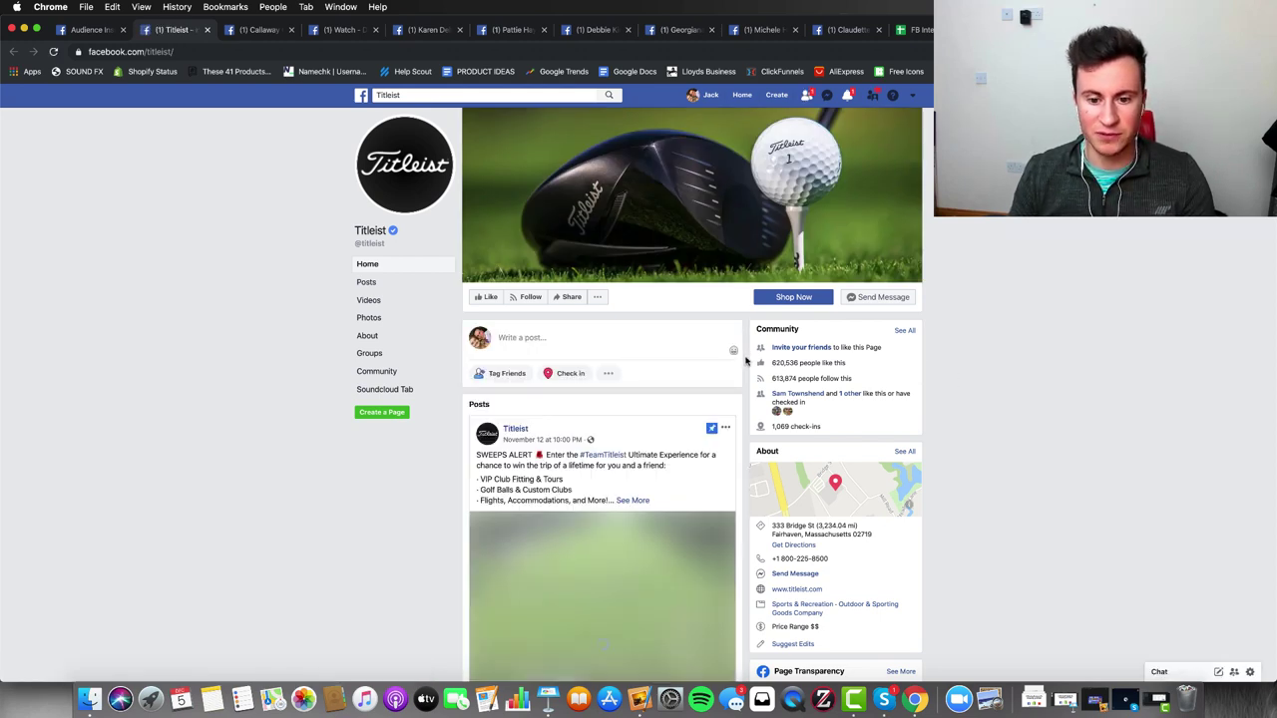
scroll(746, 359, down, 1)
scroll(746, 361, down, 10)
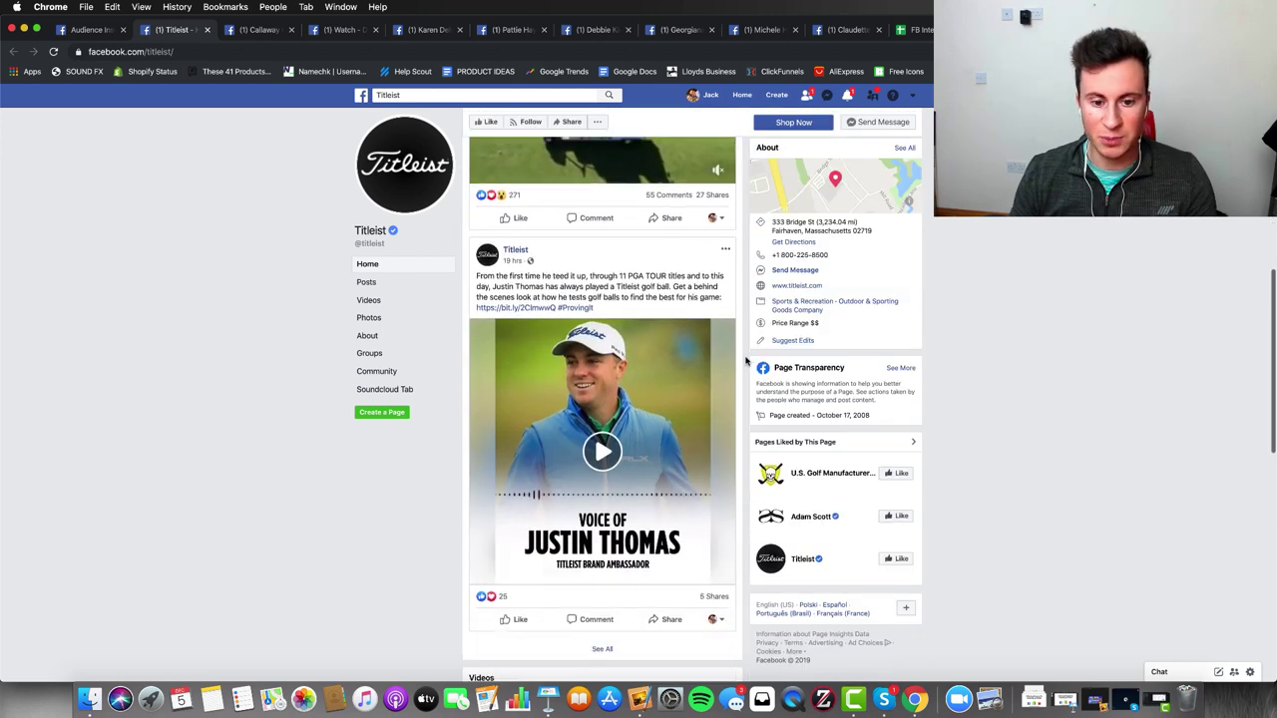
scroll(746, 361, down, 10)
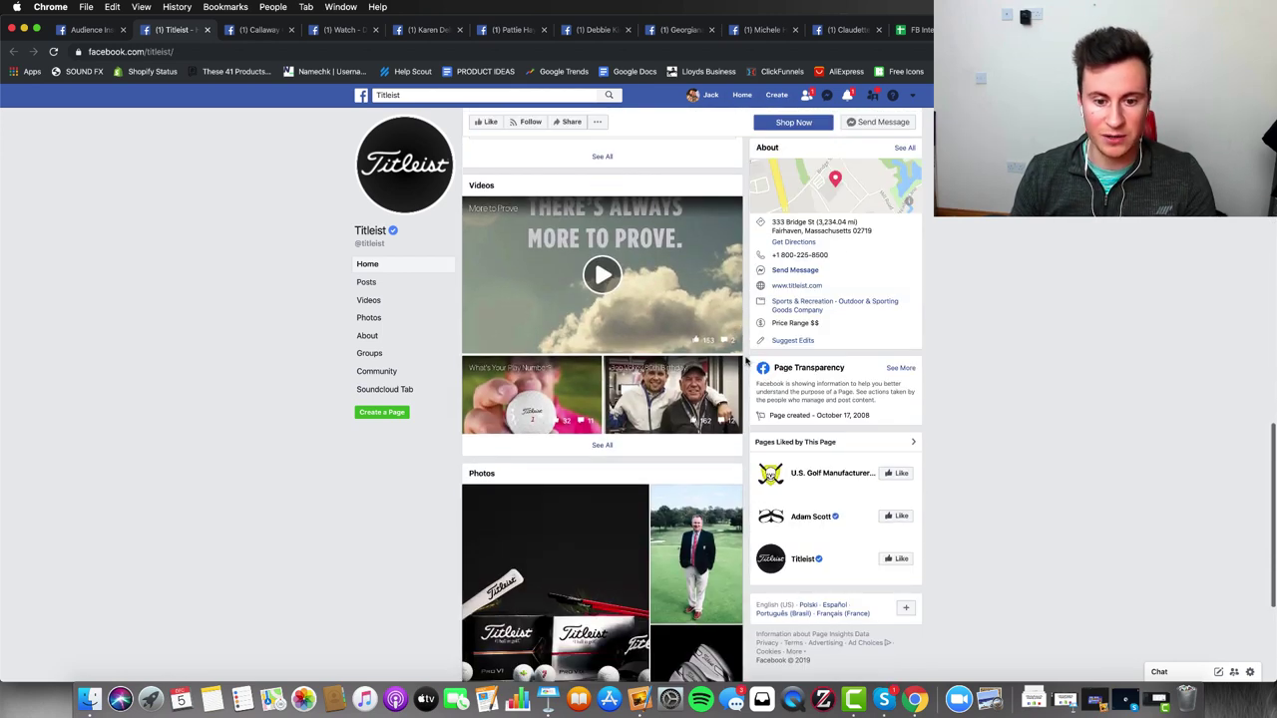
scroll(728, 359, down, 4)
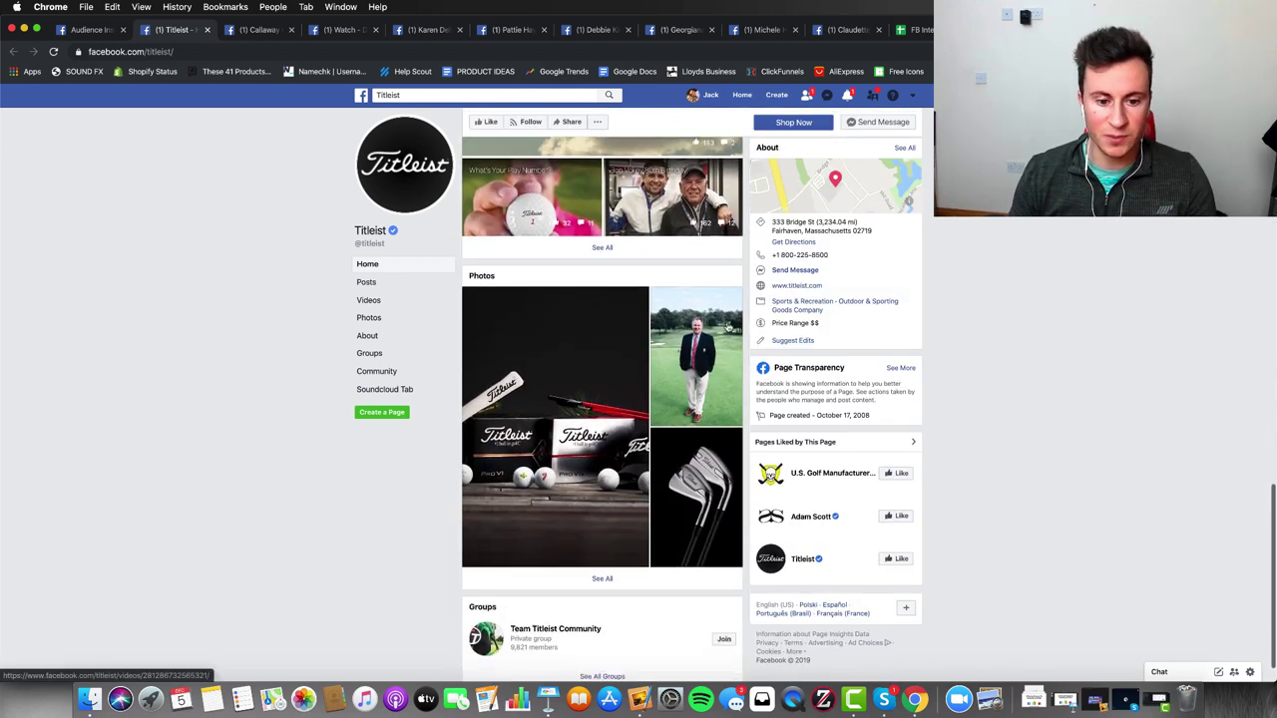
scroll(731, 408, down, 3)
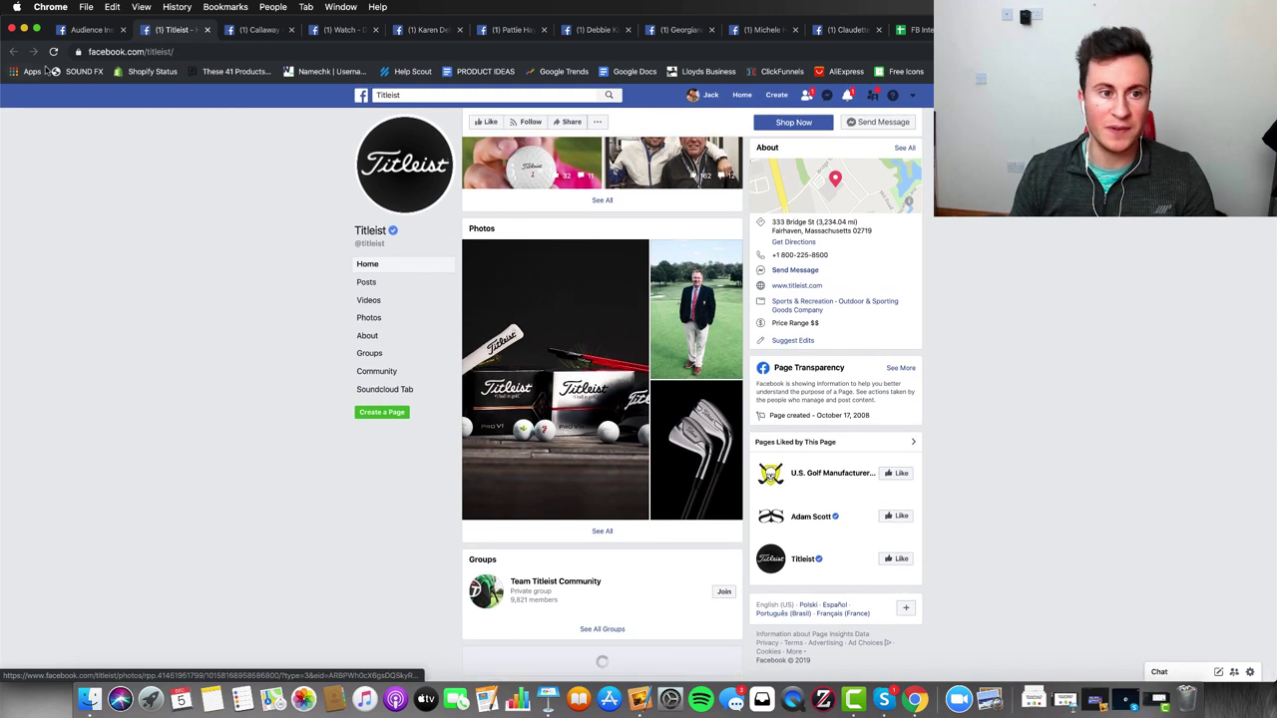
Copy the Titleist link from Audience Insights into the Brands column below Callaway Golf on Sheet1.
click(90, 30)
right_click(690, 220)
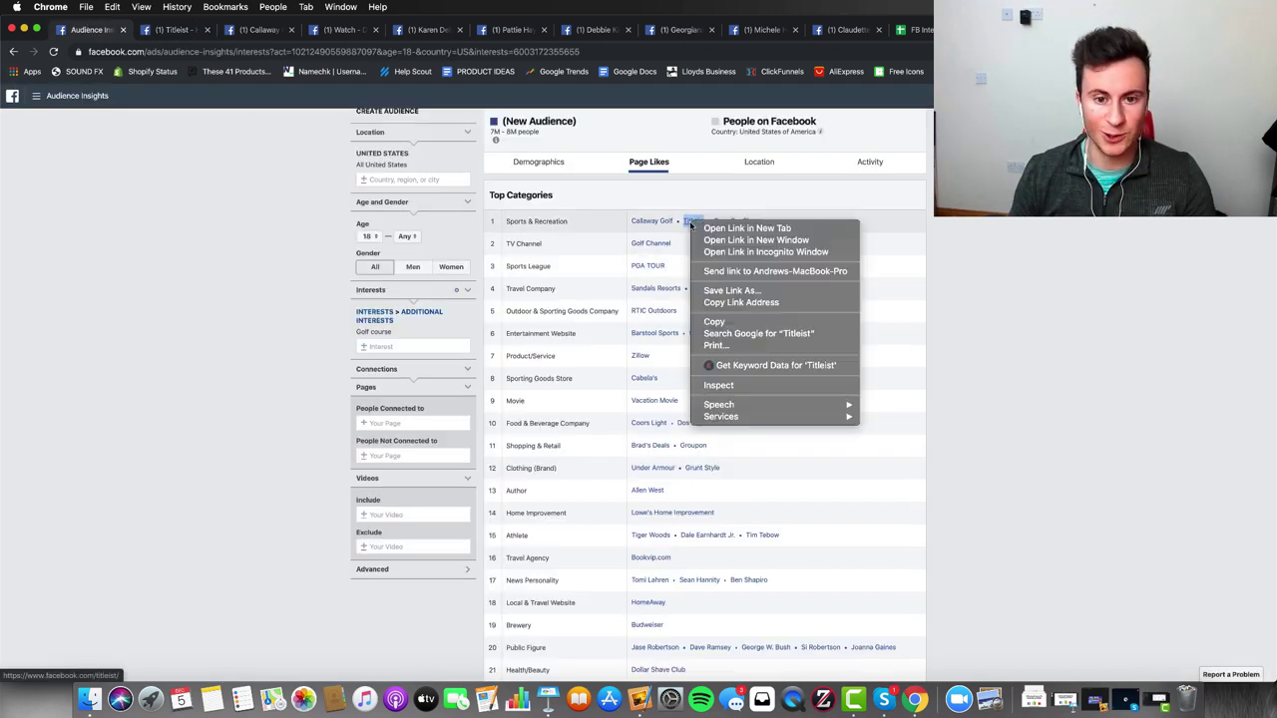
click(730, 323)
click(913, 29)
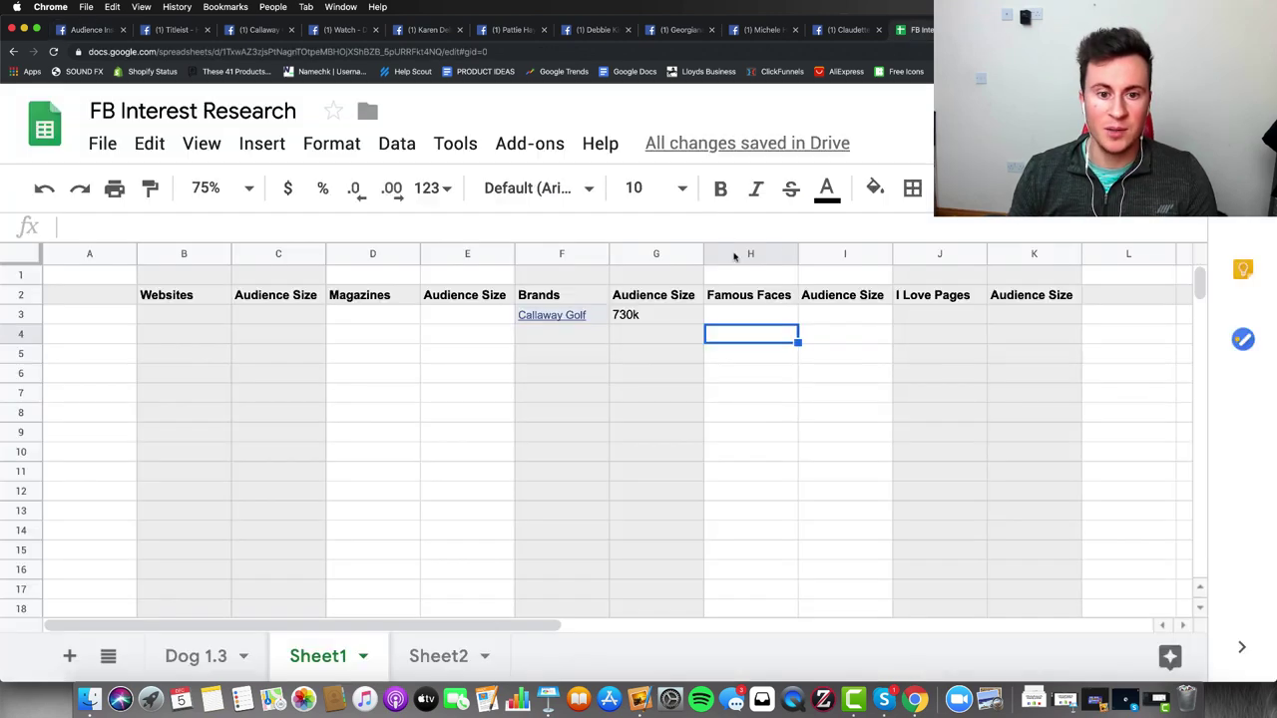
click(579, 335)
key(super+v)
Enter 620k as the audience size for Titleist.
click(646, 340)
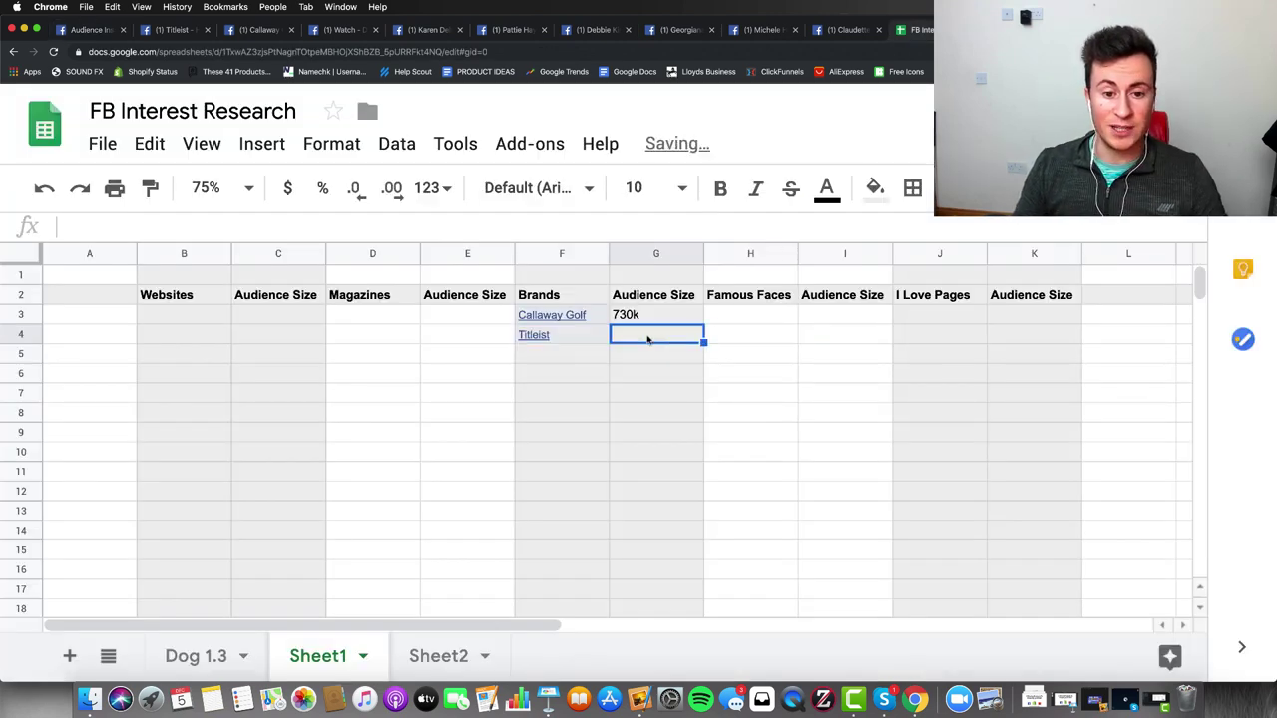
text(620k)
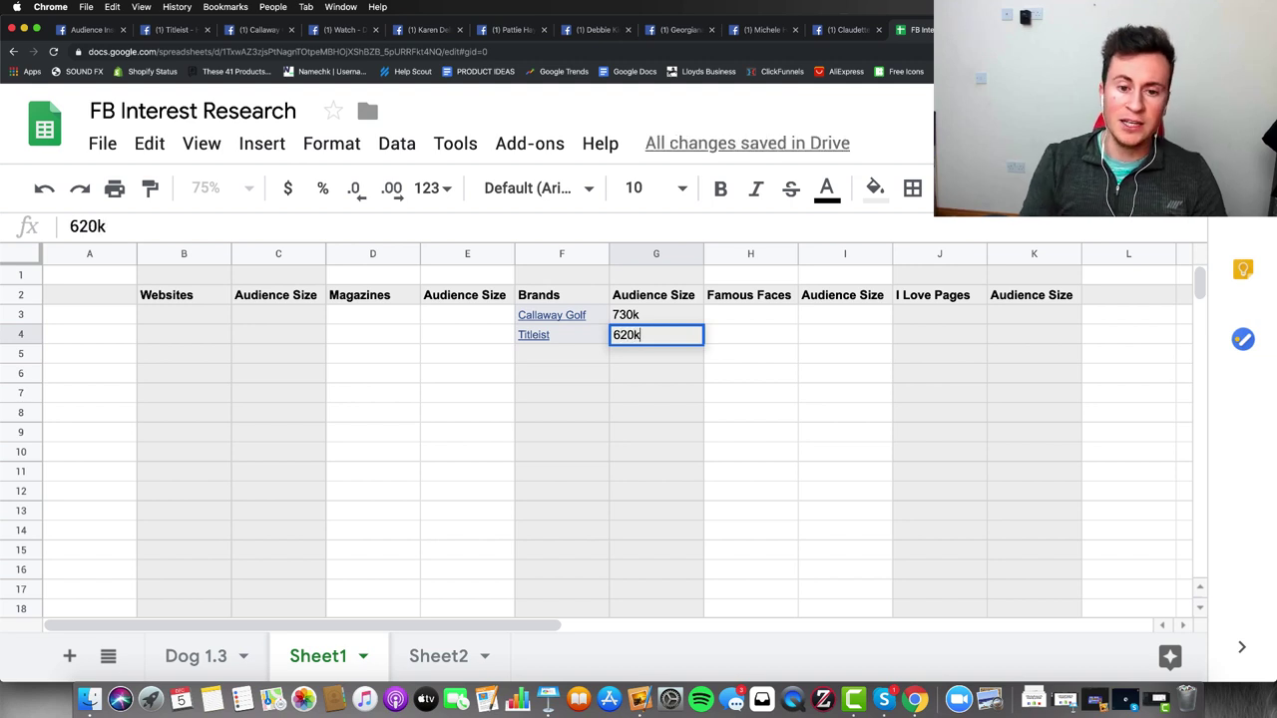
click(702, 379)
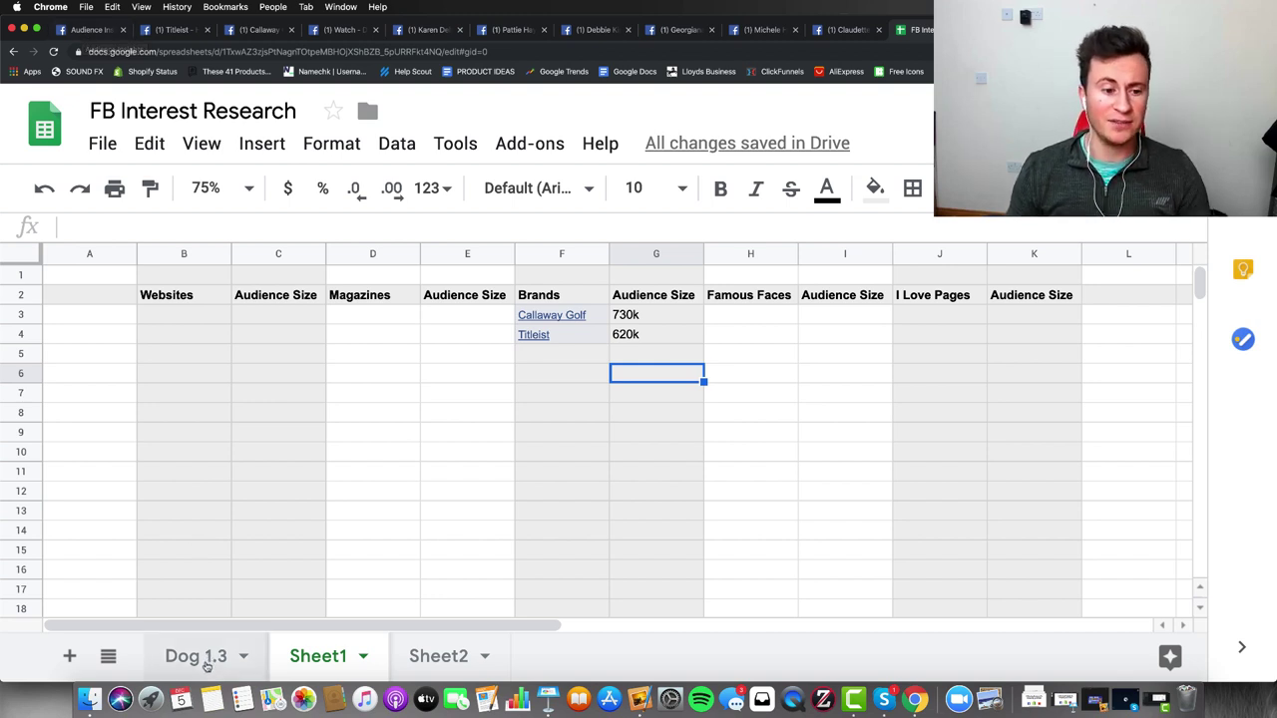
Review the filled-in Dog 1.3 sheet as an example, and return to the golf course categories in Audience Insights.
click(204, 659)
scroll(275, 486, down, 1)
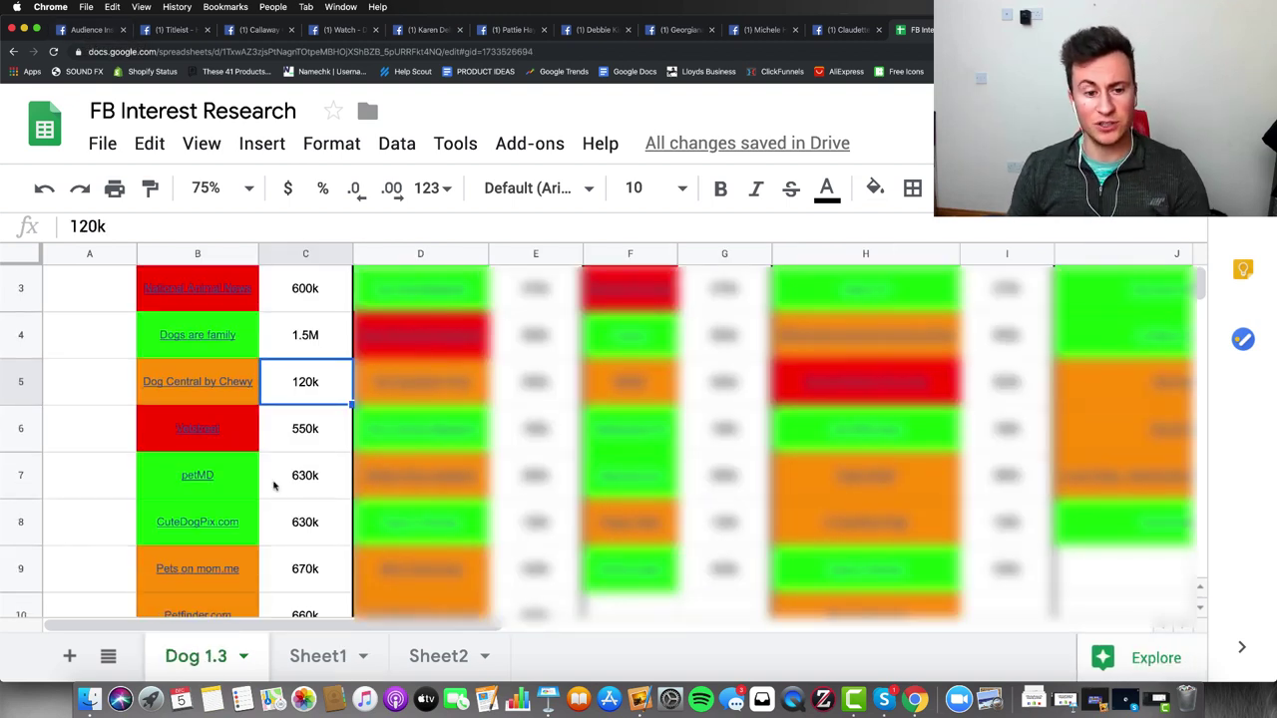
scroll(275, 486, up, 1)
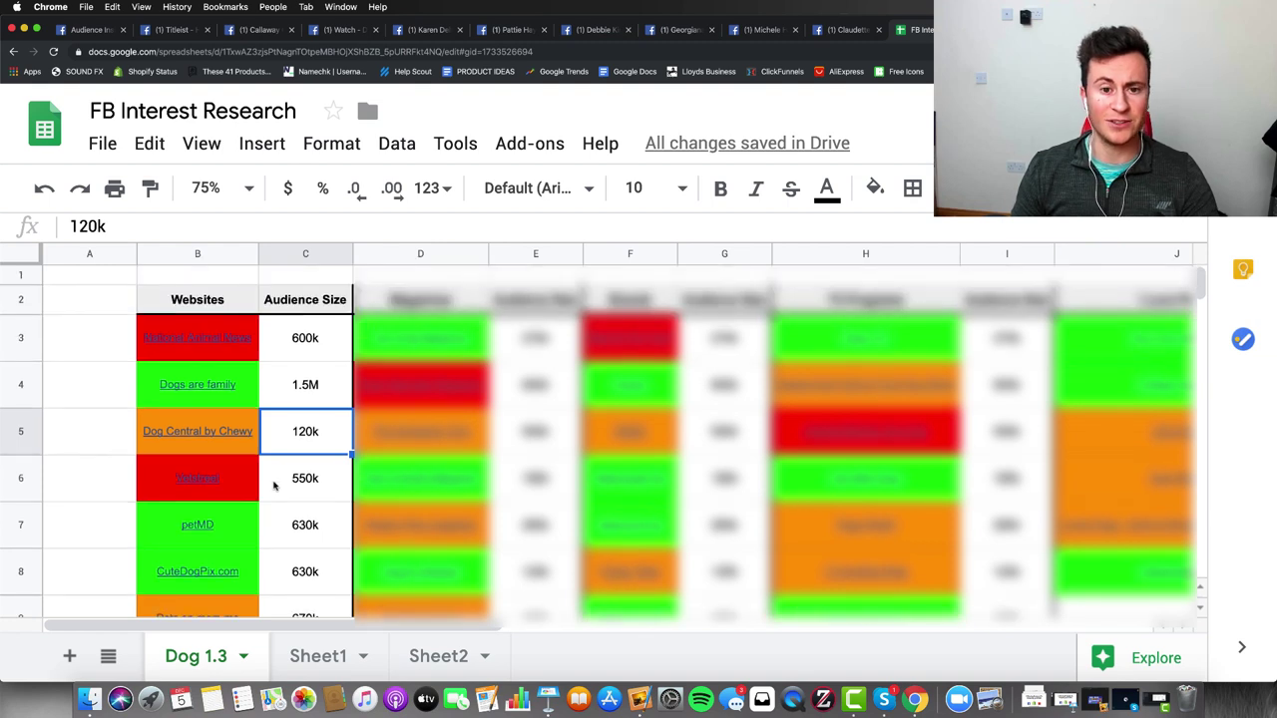
key(super+1)
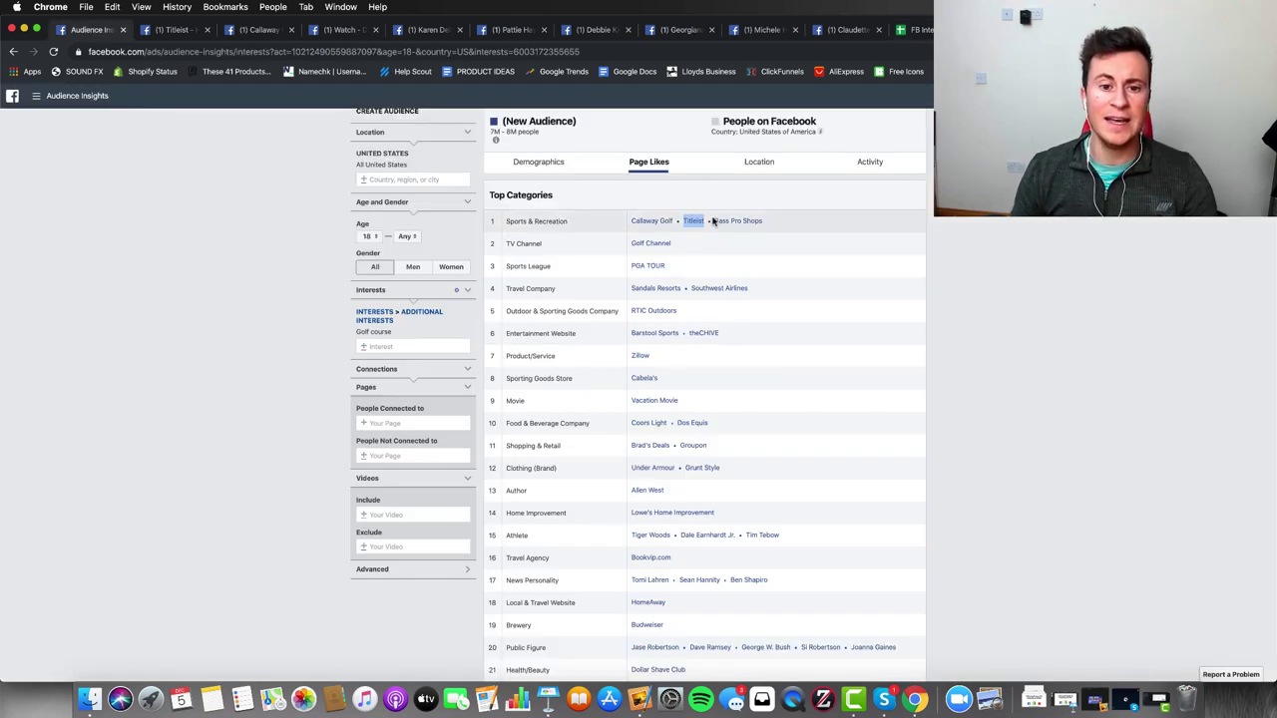
click(956, 231)
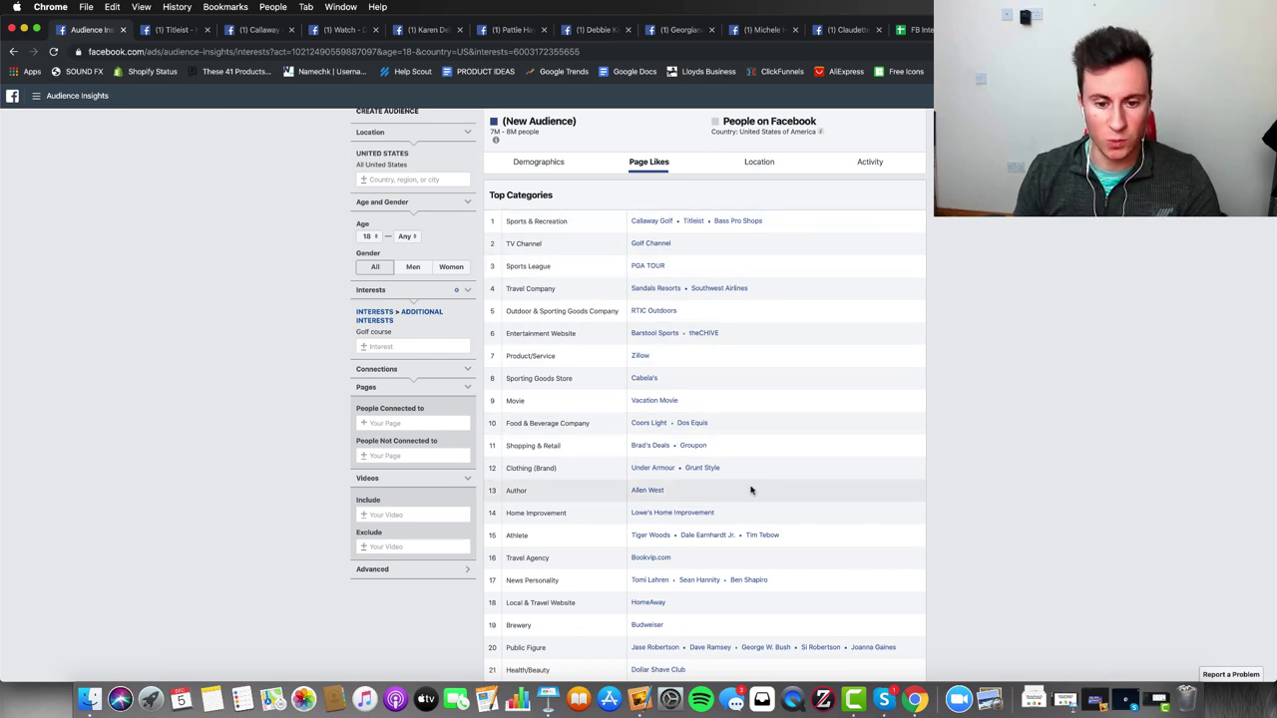
Return to the FB Interest Research spreadsheet and review the golf brands recorded on Sheet1.
scroll(963, 420, down, 1)
scroll(963, 420, up, 5)
click(926, 31)
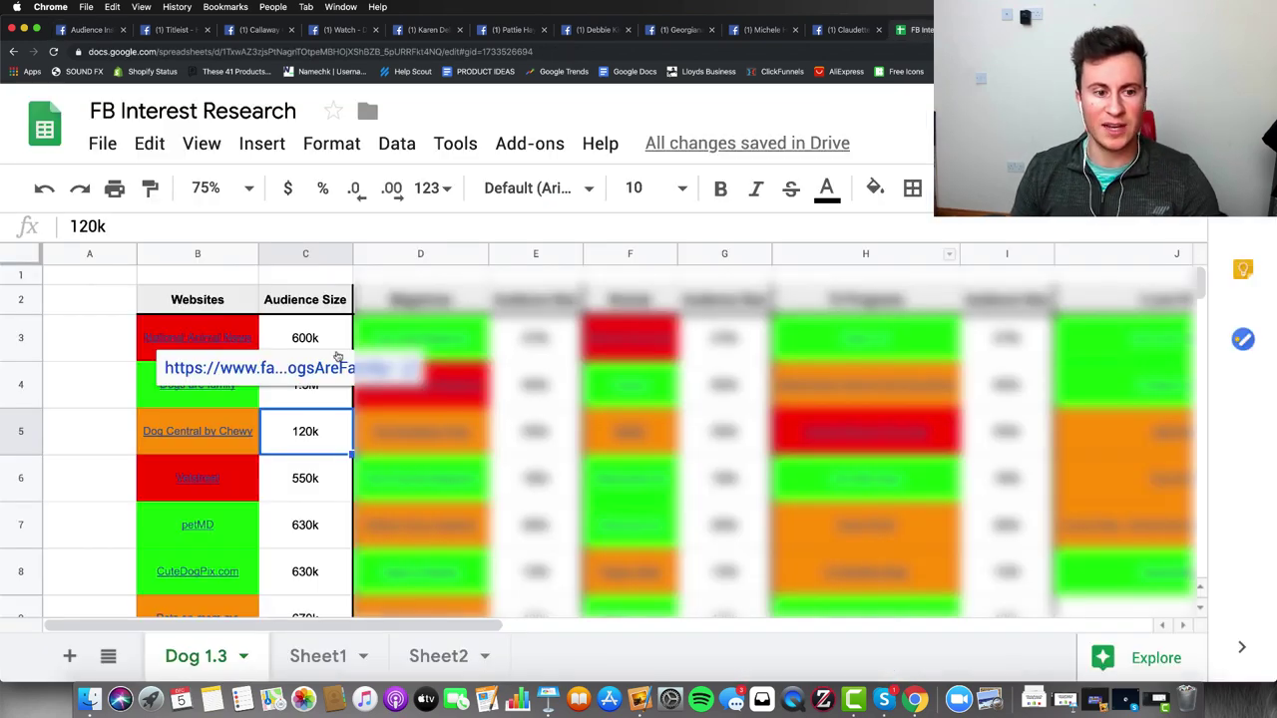
click(319, 654)
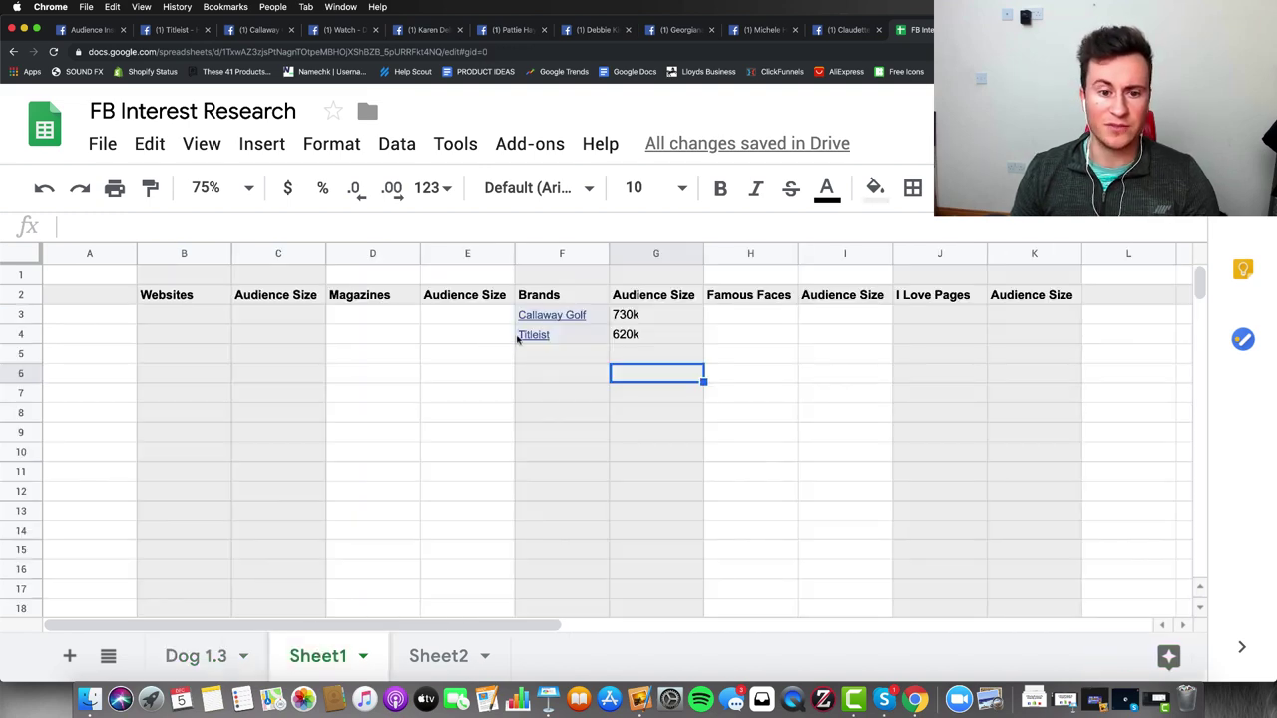
In Audience Insights, remove the Golf course interest and search for "callaway" to add the Callaway Golf interest instead.
click(103, 32)
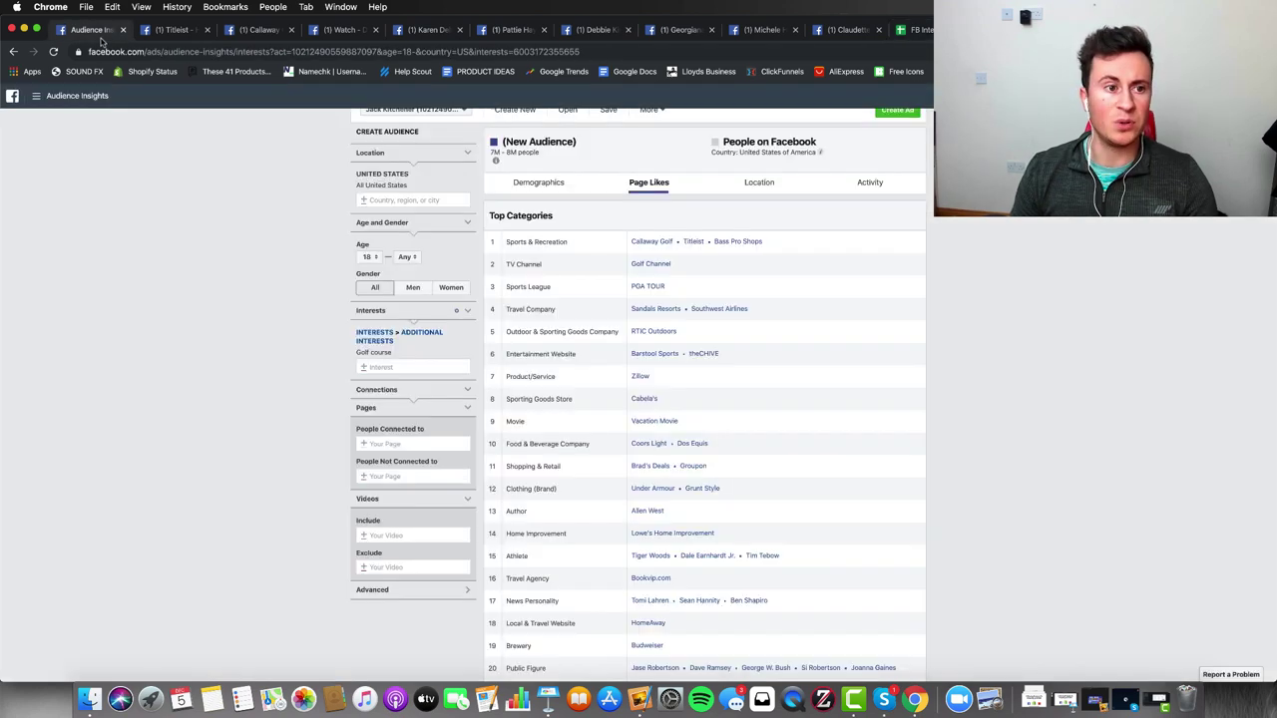
click(468, 355)
click(409, 337)
text(callaway)
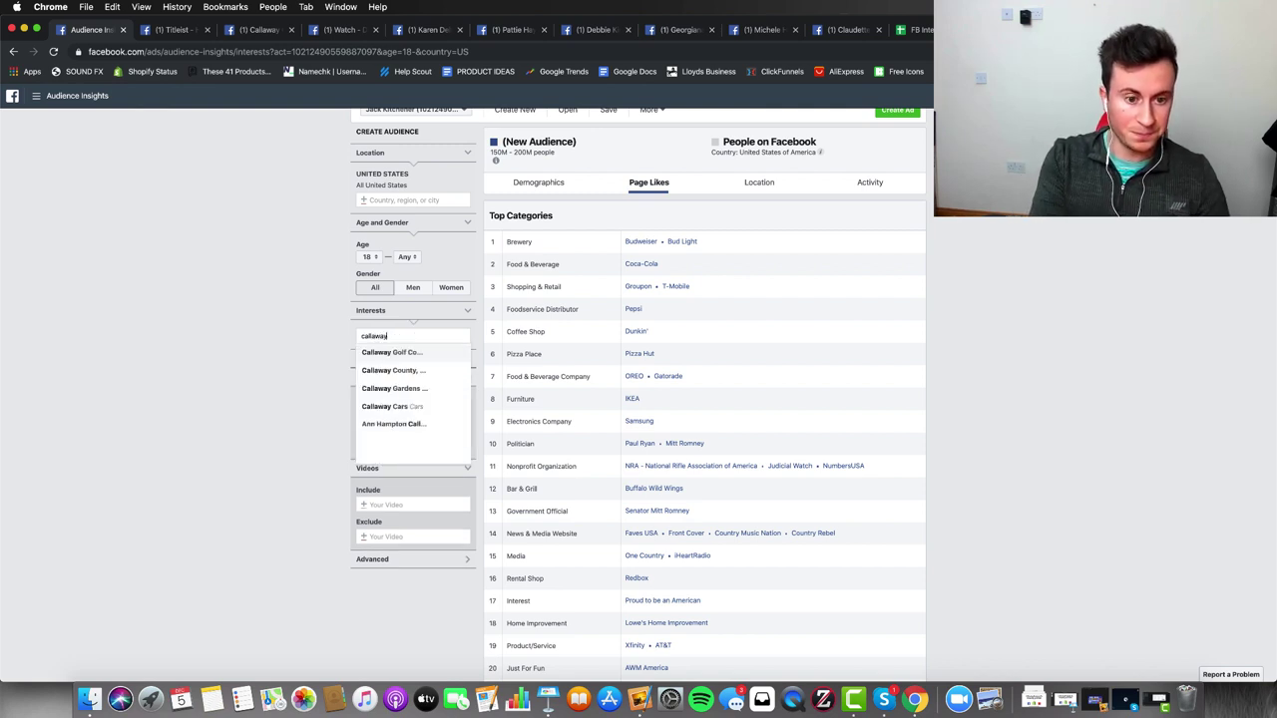
click(406, 352)
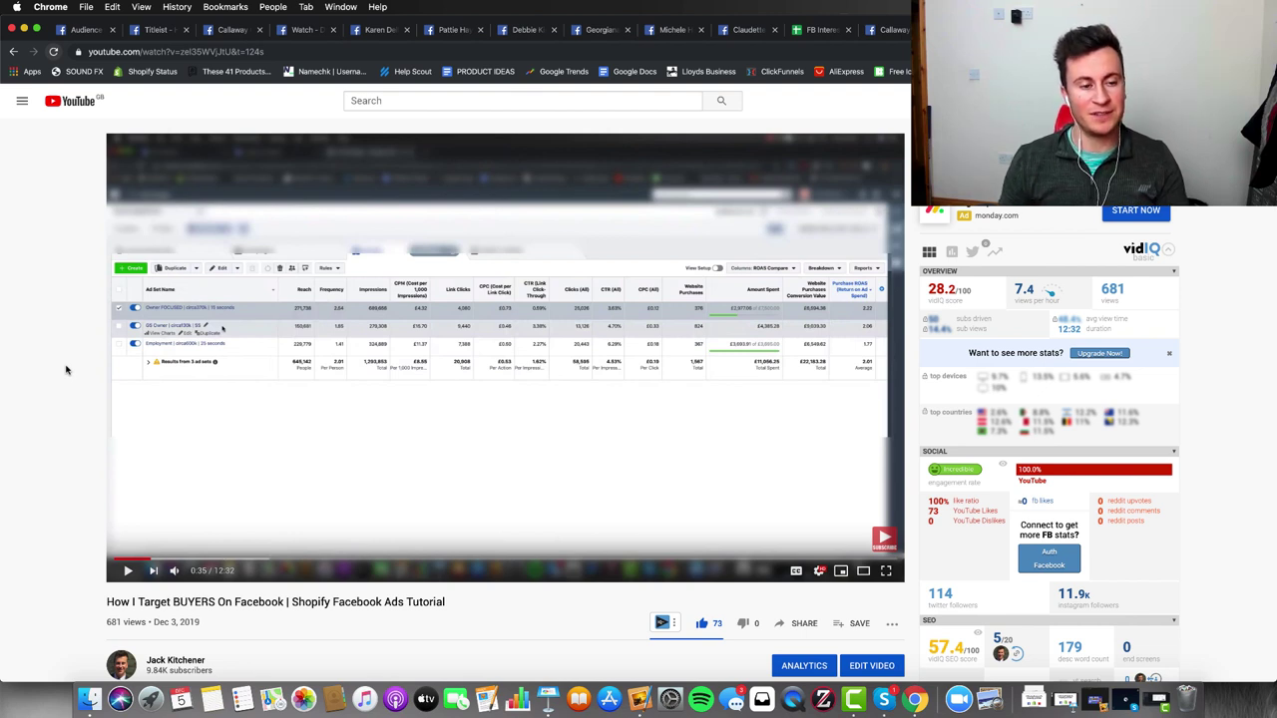
Copy the URL of the YouTube video "How I Target BUYERS On Facebook" into YouTube Random Comment Picker and retrieve its comments.
click(183, 53)
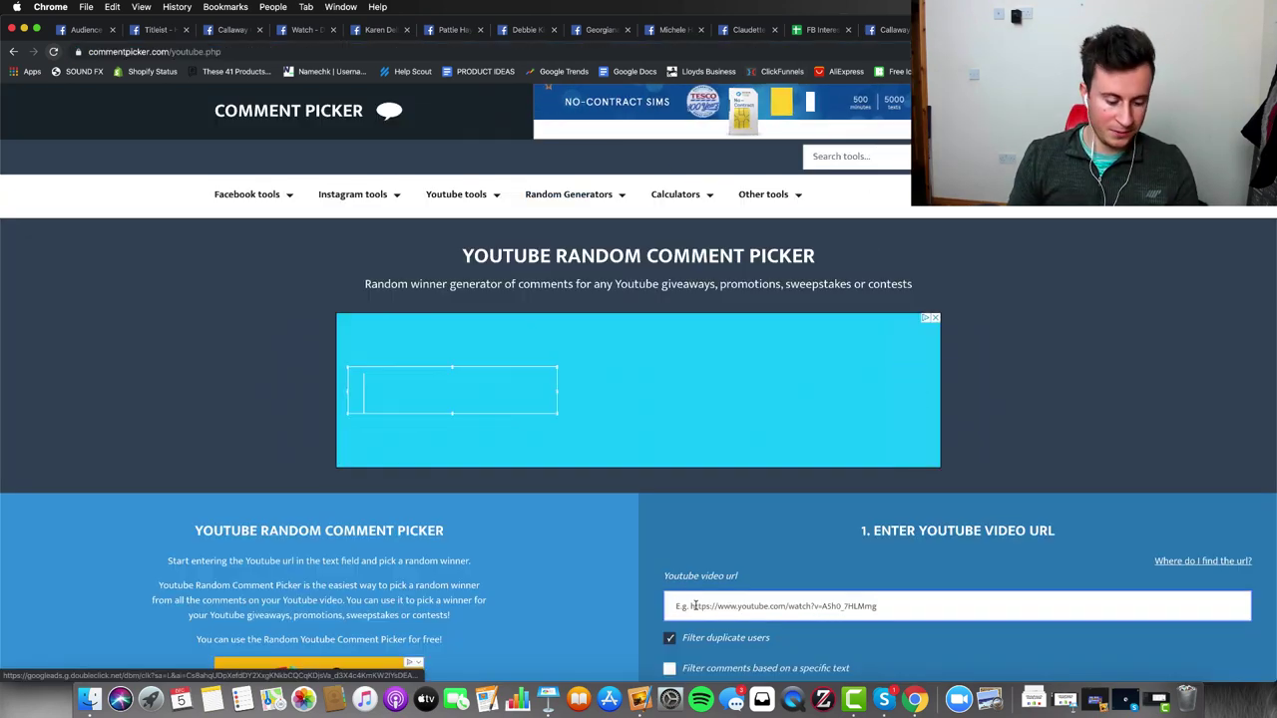
text(https://www.youtube.com/watch?v=zeI3SWVjJtU&t=124s)
scroll(699, 479, down, 5)
click(711, 451)
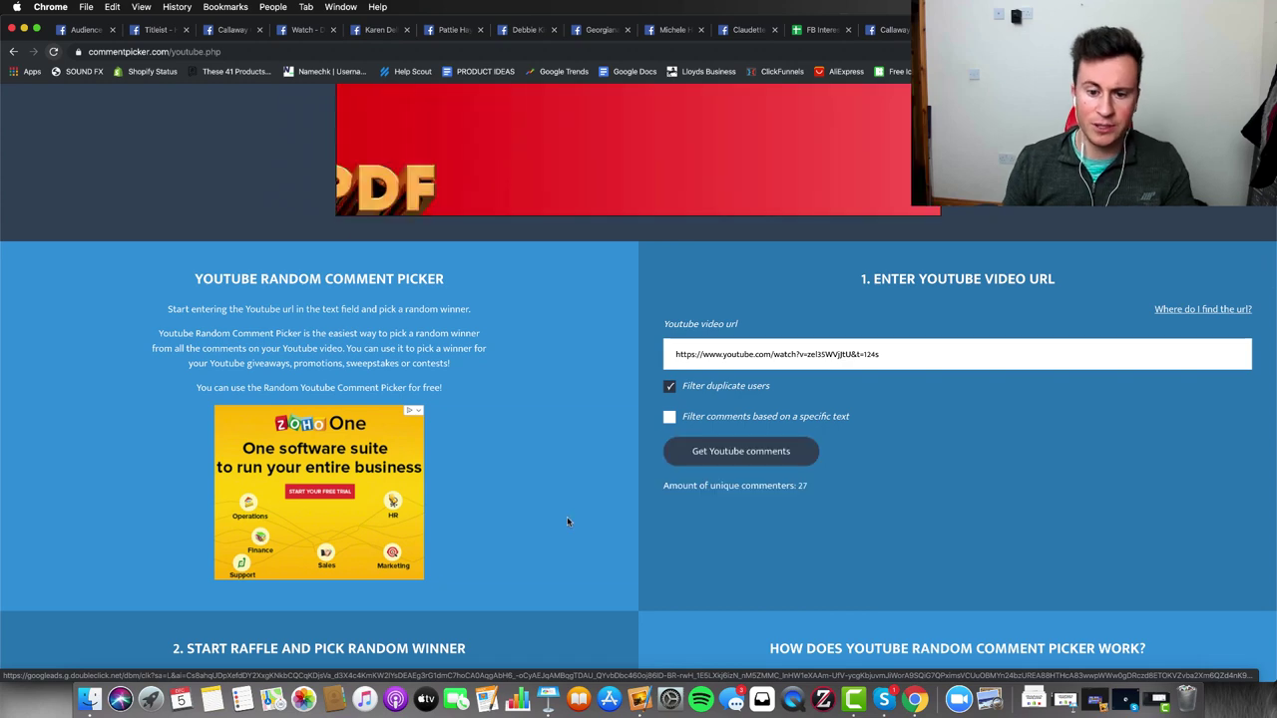
scroll(567, 517, down, 5)
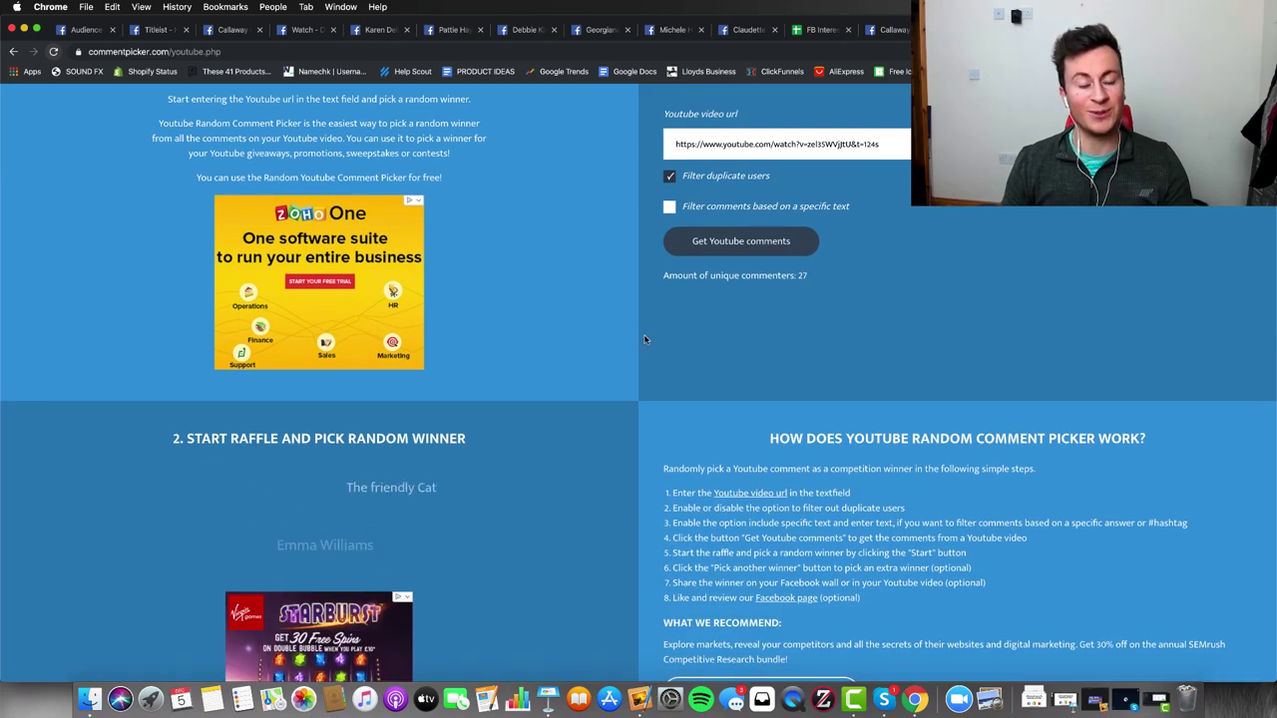
scroll(644, 340, down, 1)
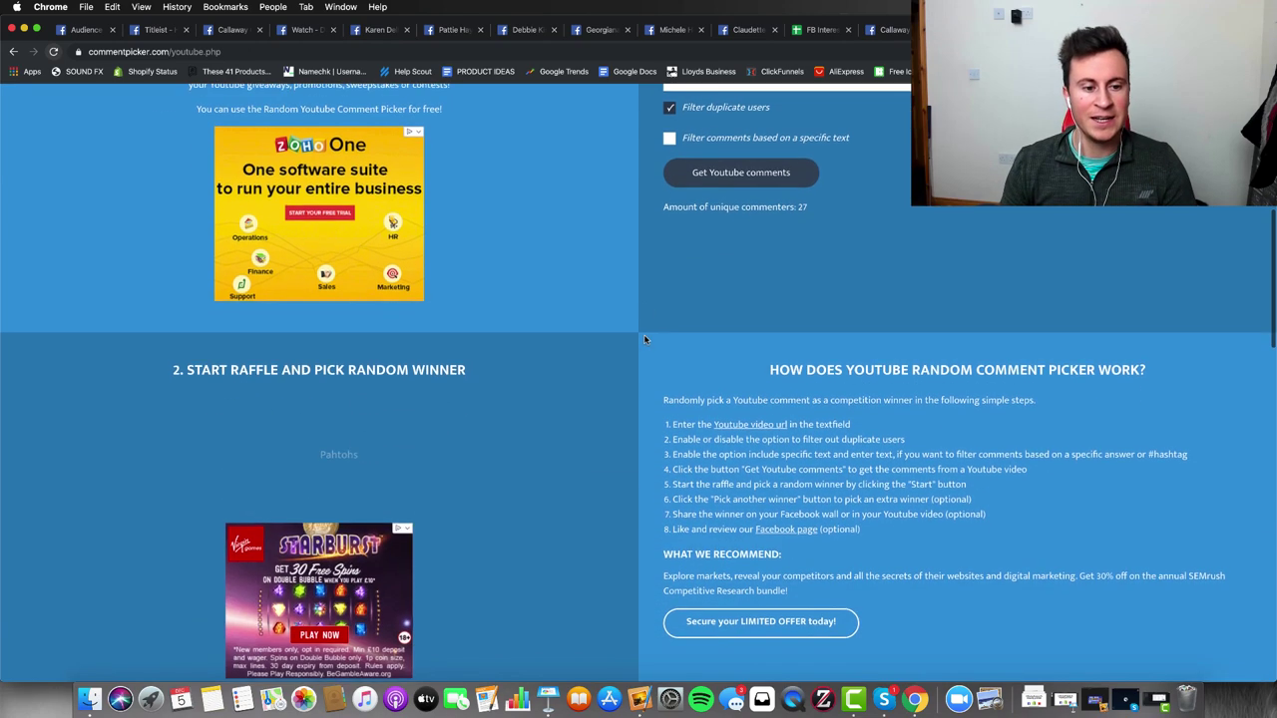